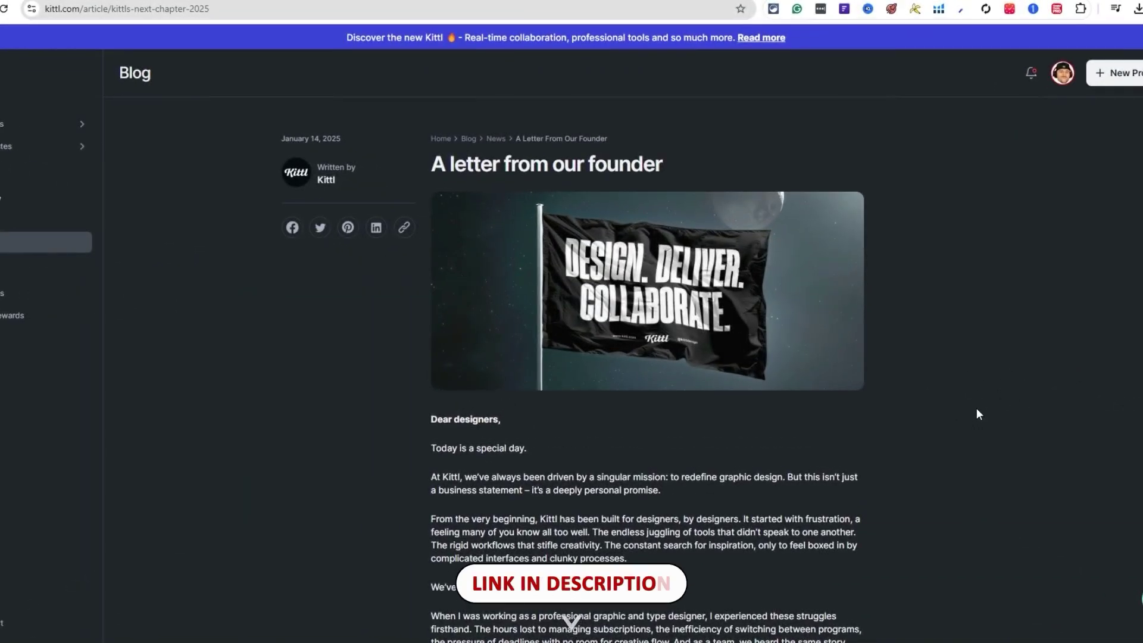
Read the founder's letter on the blog through to its end and follow its invitation to start a project
scroll(977, 409, "down", 1)
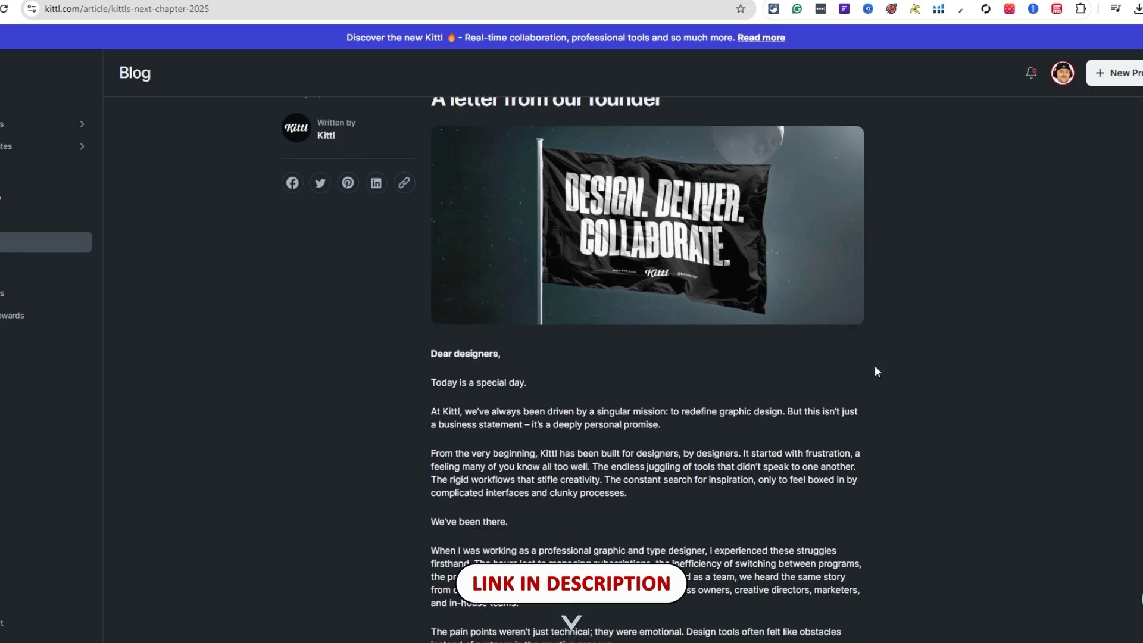
scroll(953, 449, "down", 2)
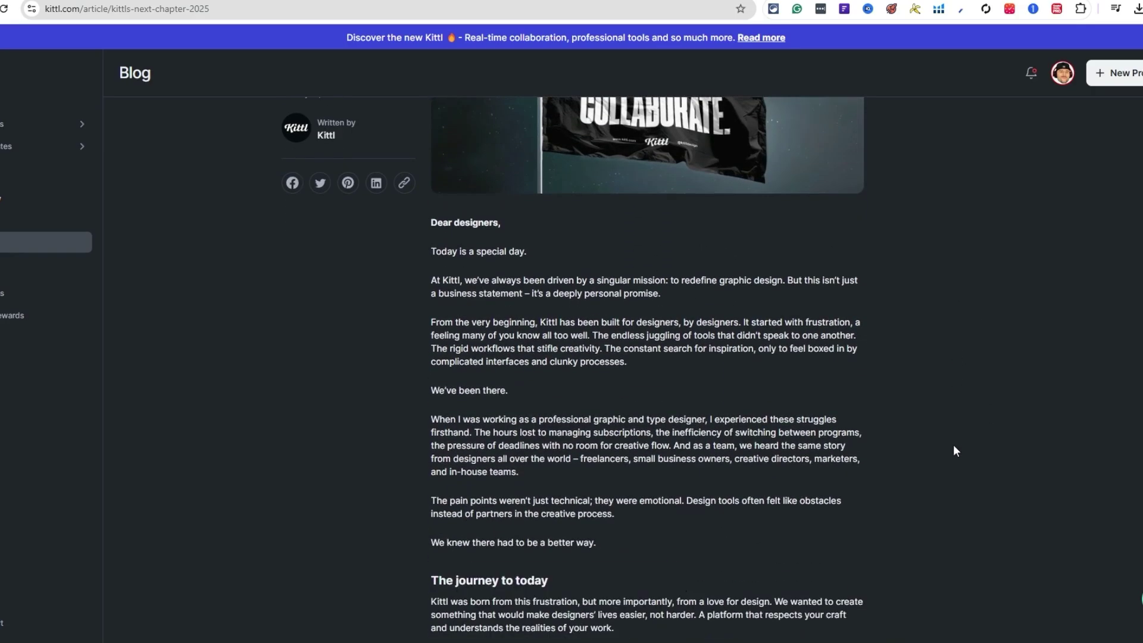
scroll(946, 446, "down", 1)
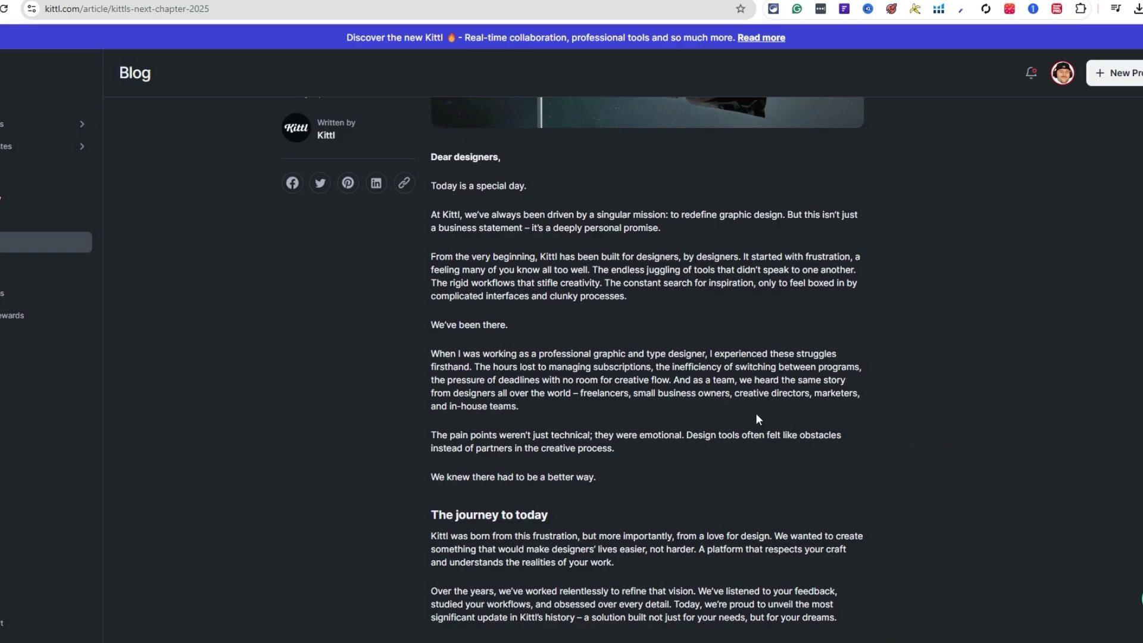
scroll(737, 431, "down", 6)
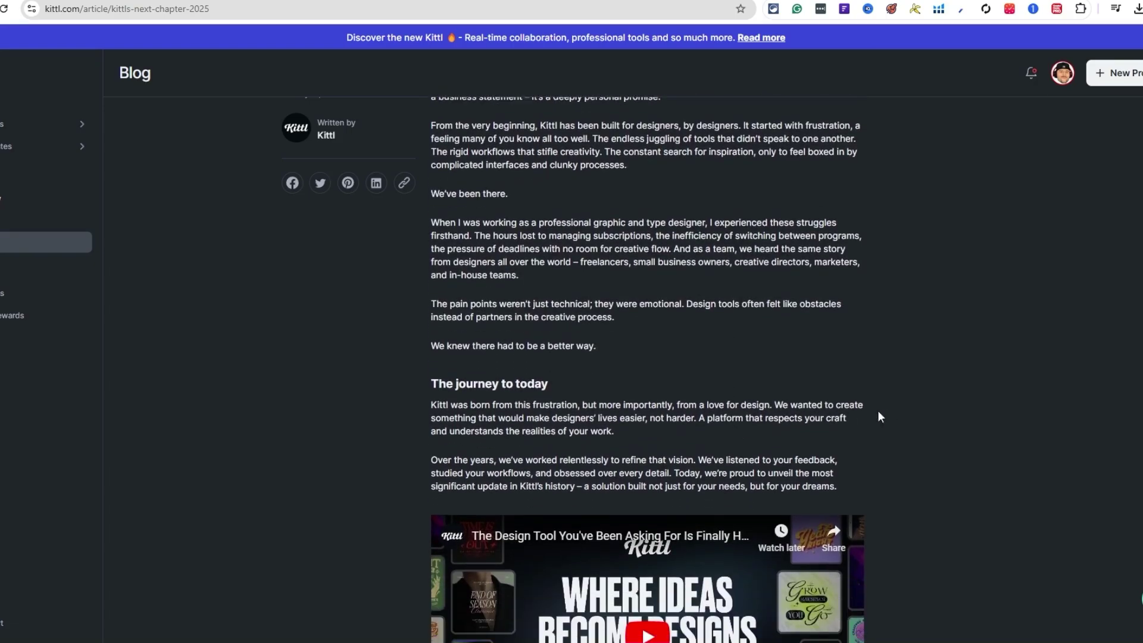
scroll(909, 409, "down", 7)
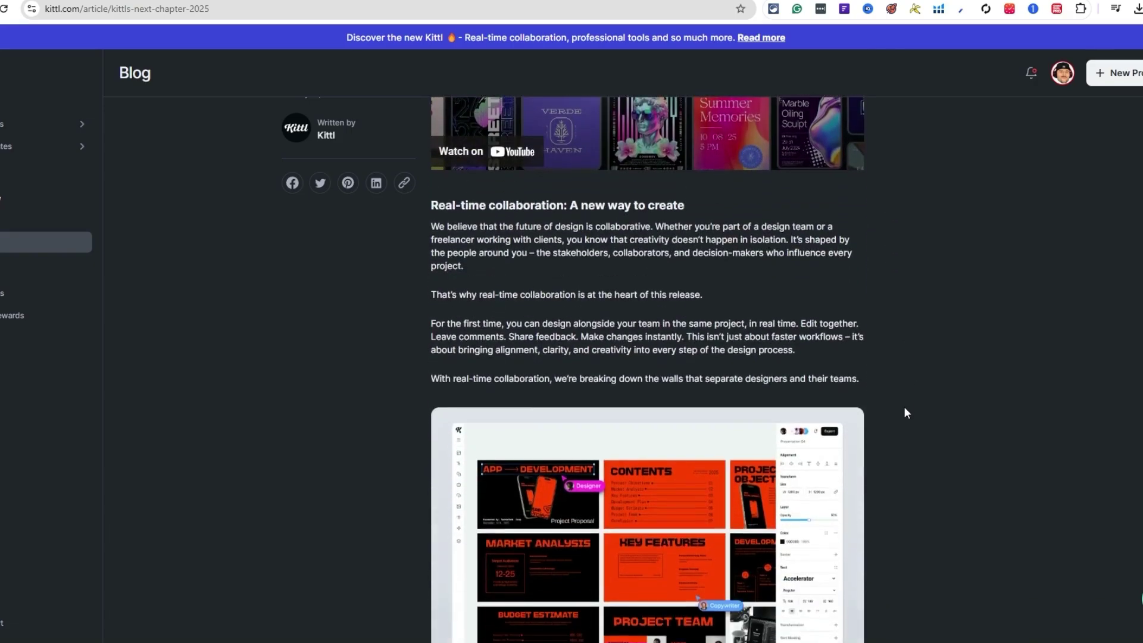
scroll(905, 407, "down", 11)
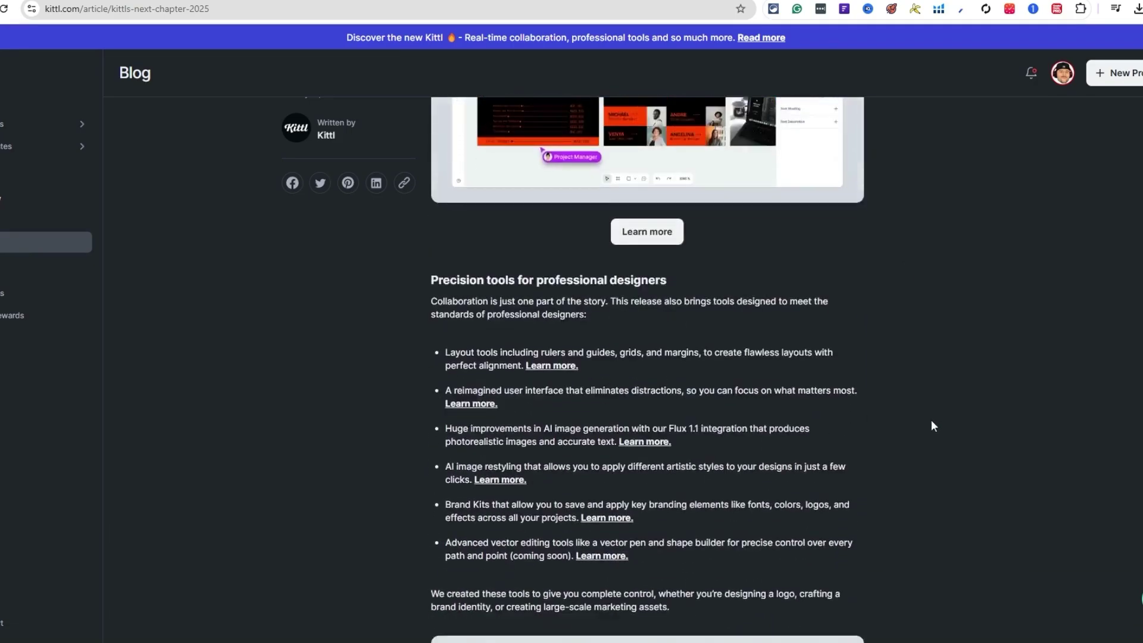
scroll(922, 427, "down", 10)
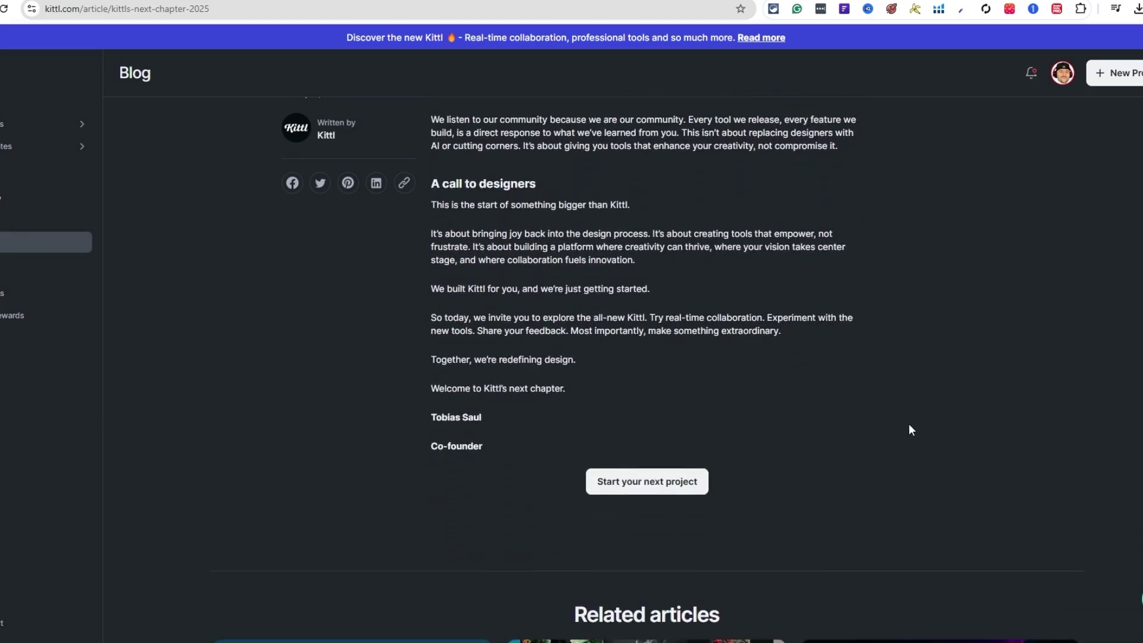
left_click(615, 484)
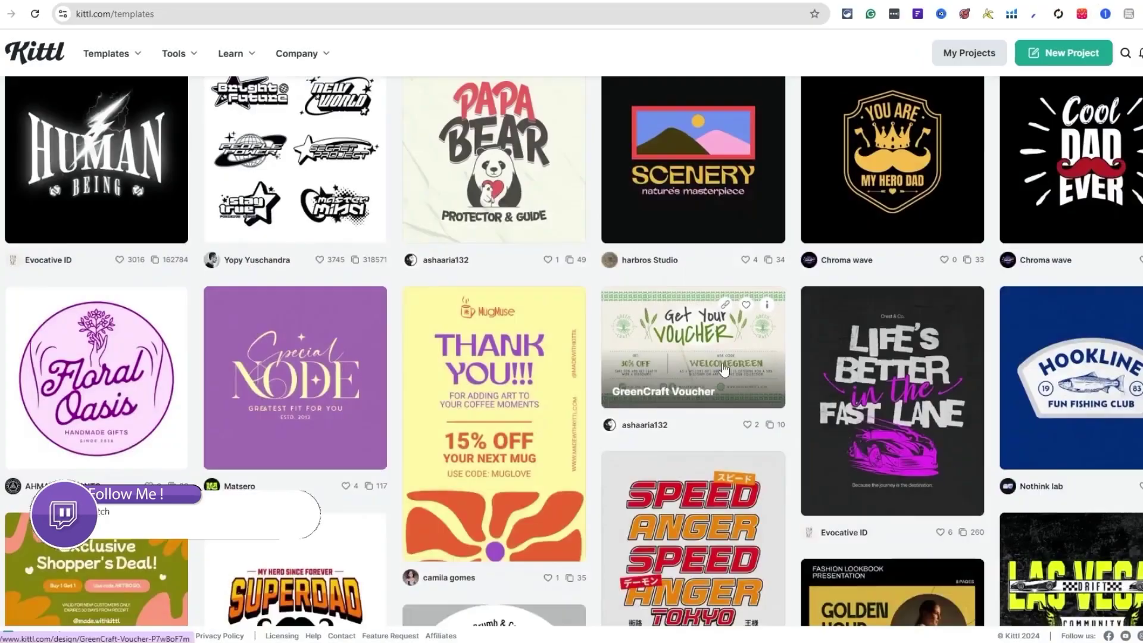
Browse the Kittl template gallery and Amazon's new-release novelty T-shirts for design ideas
scroll(703, 369, "down", 1)
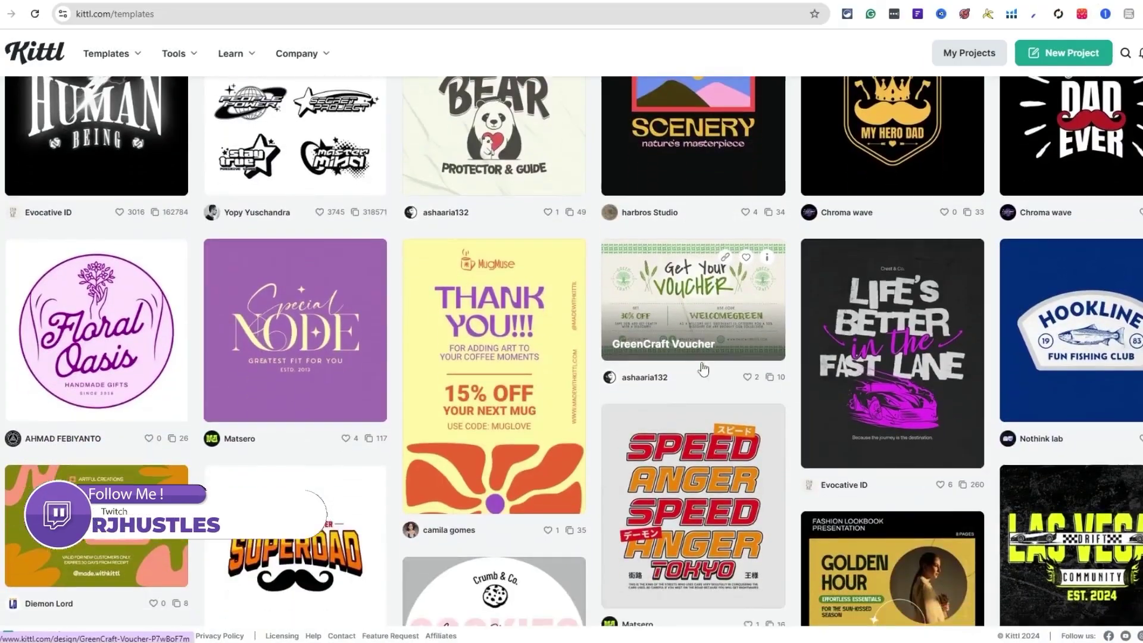
scroll(717, 381, "down", 2)
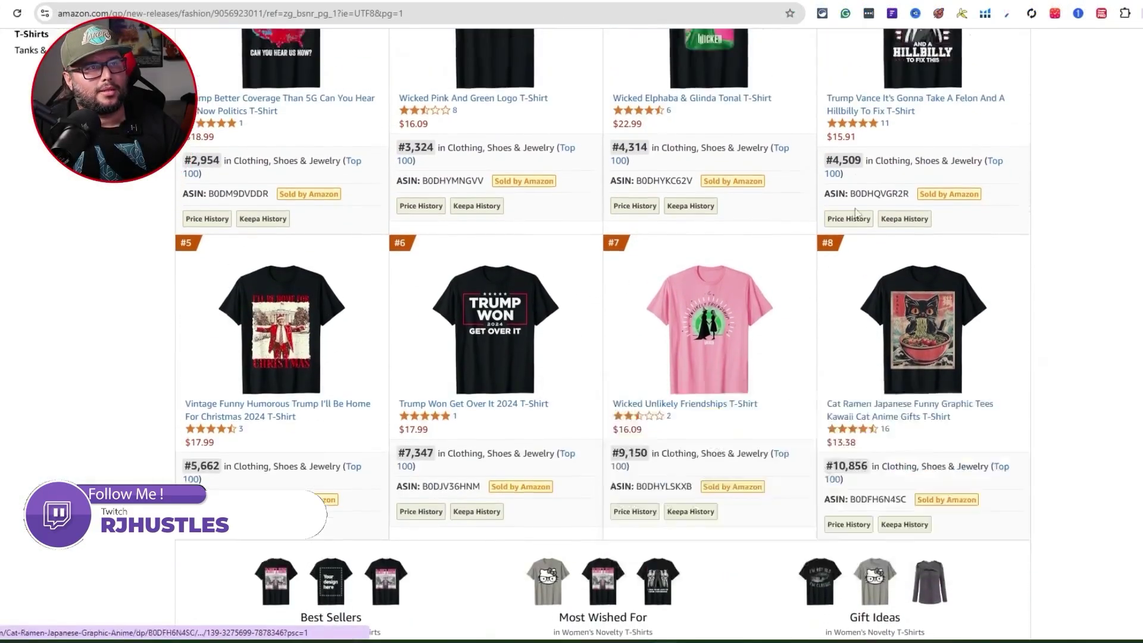
scroll(669, 255, "down", 5)
scroll(669, 255, "down", 5)
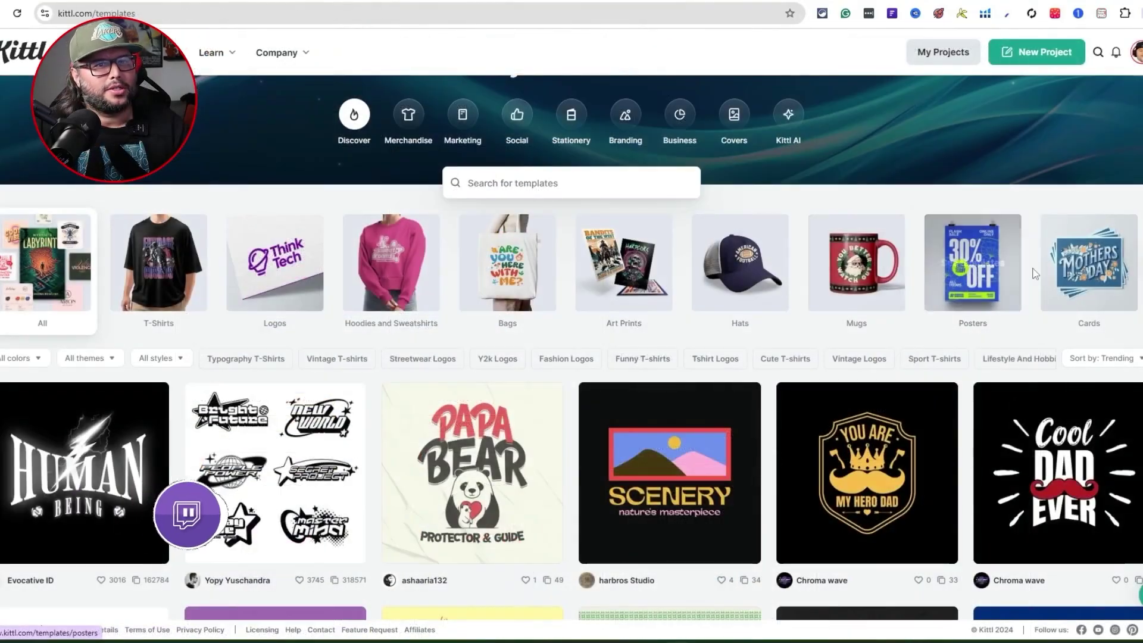
scroll(834, 284, "down", 1)
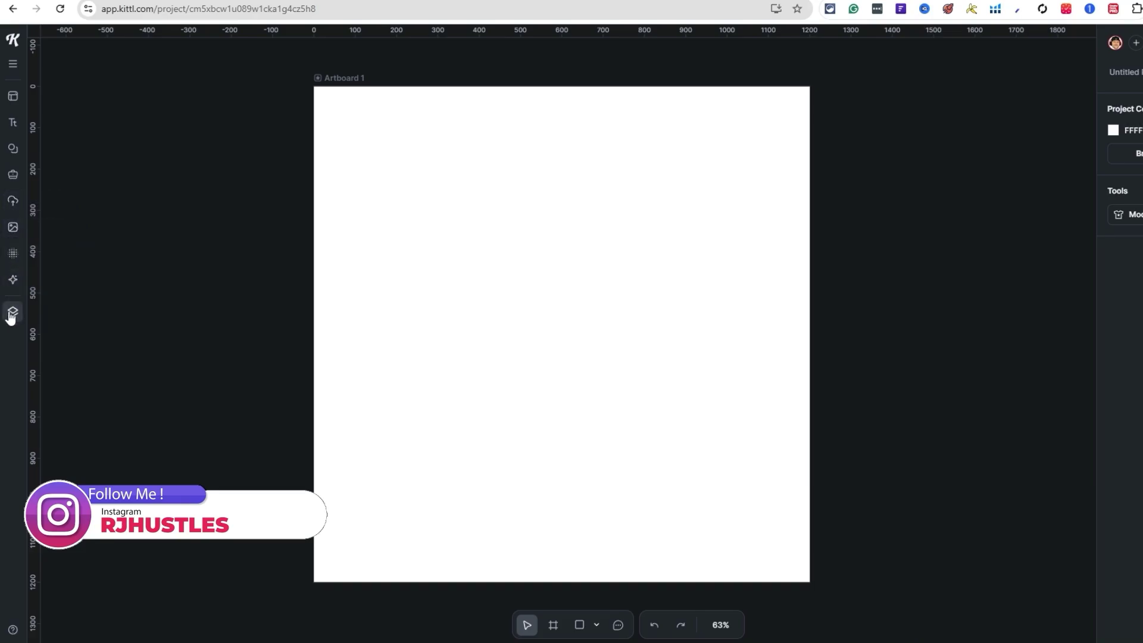
Add a headline text to the blank artboard and open its text for editing
left_click(13, 122)
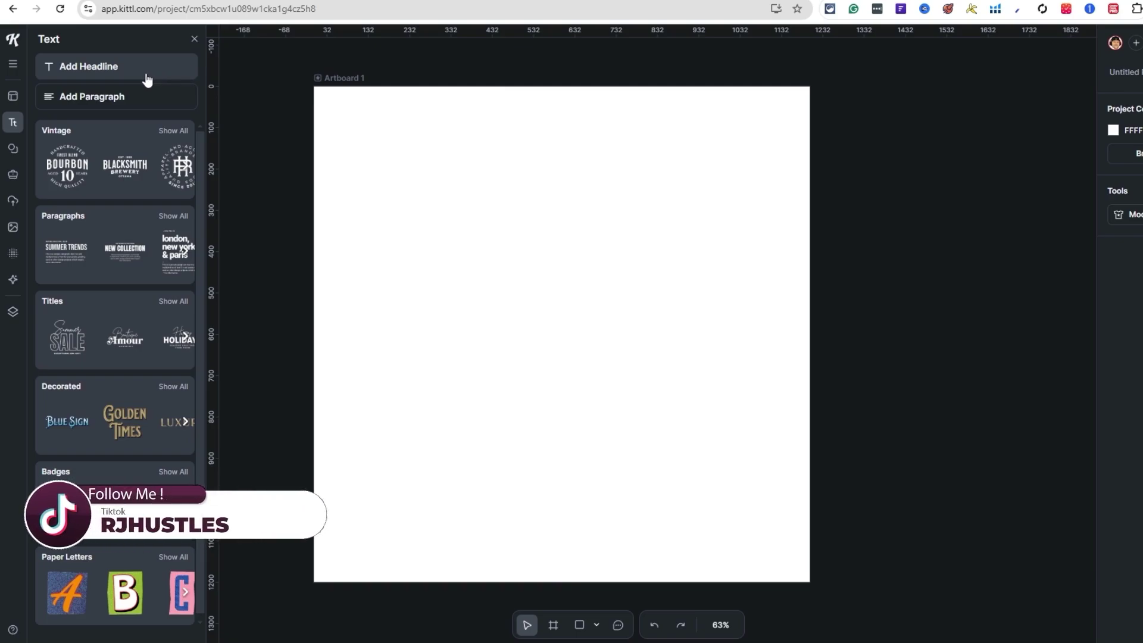
left_click(111, 75)
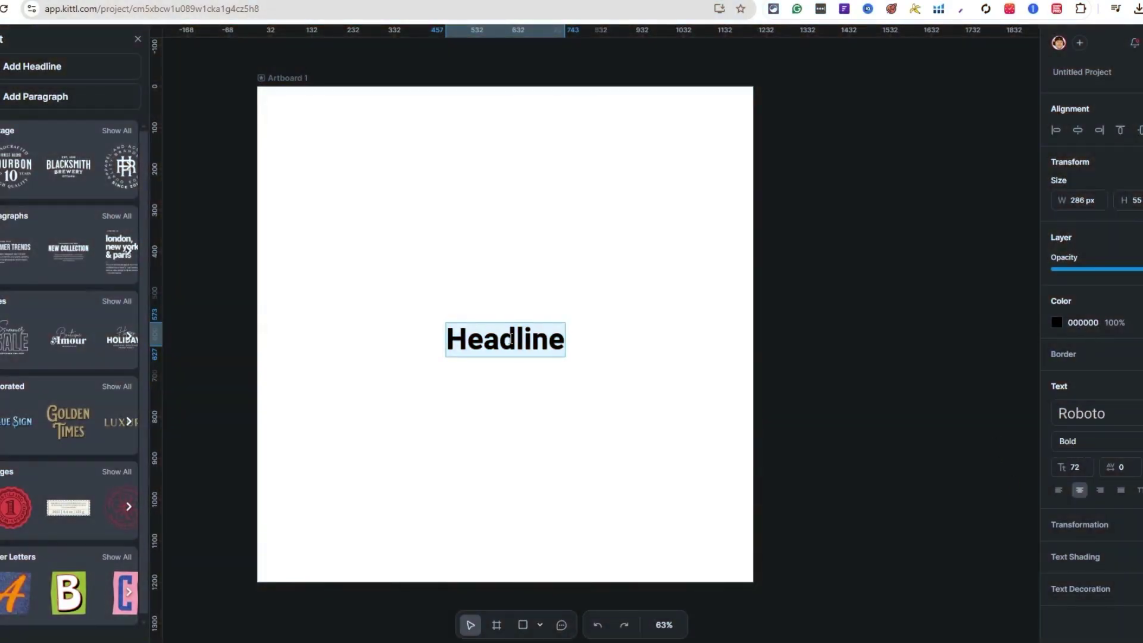
double_click(512, 340)
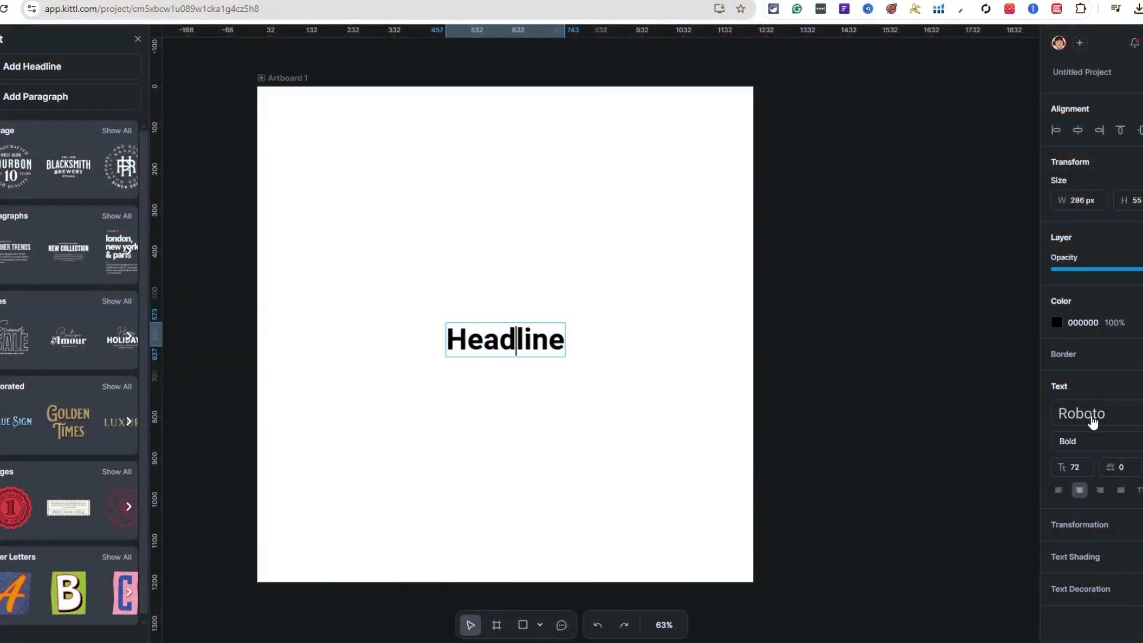
Set the headline's typeface to Futura Now from the sans serif fonts and widen its text box to about 569 px
left_click(1113, 421)
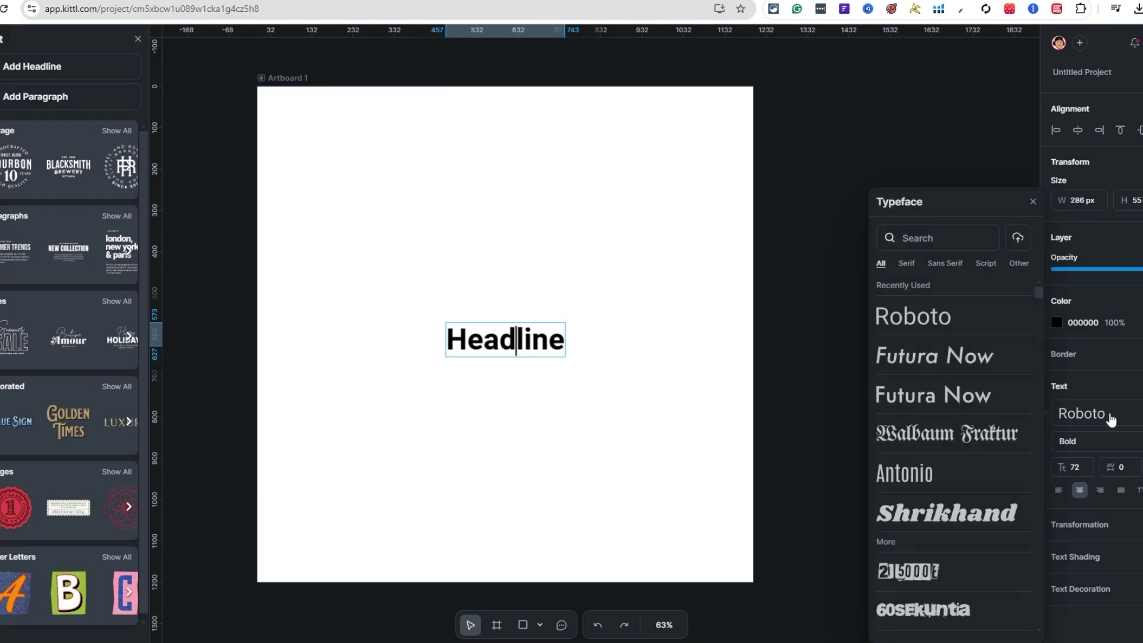
left_click_drag(1038, 295, 1031, 362)
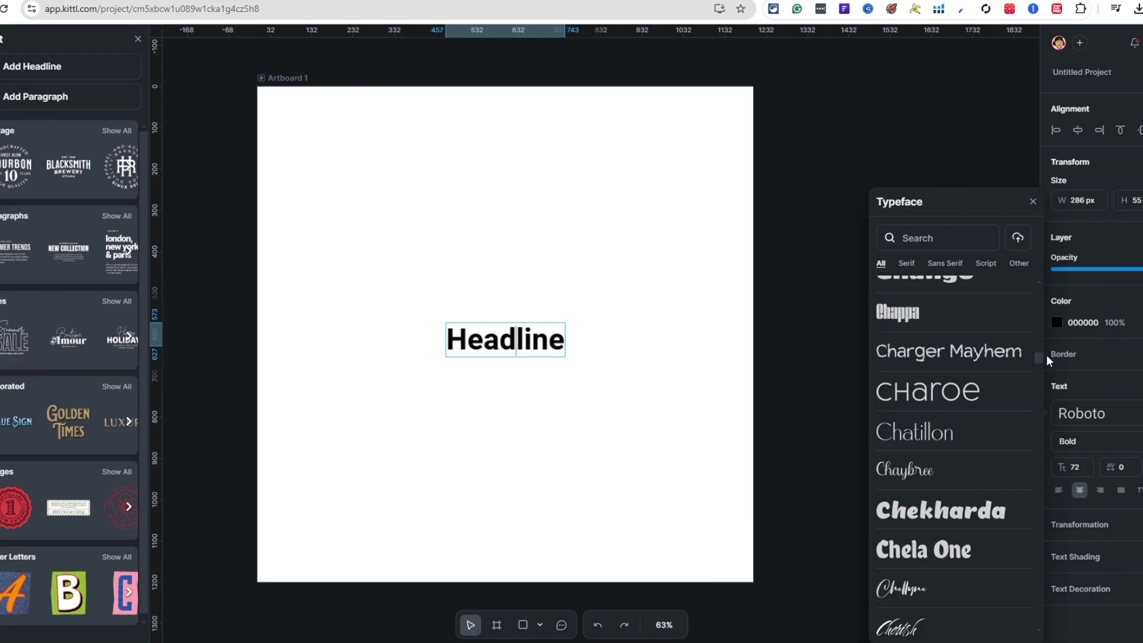
left_click_drag(1037, 359, 1012, 448)
scroll(1012, 448, "down", 7)
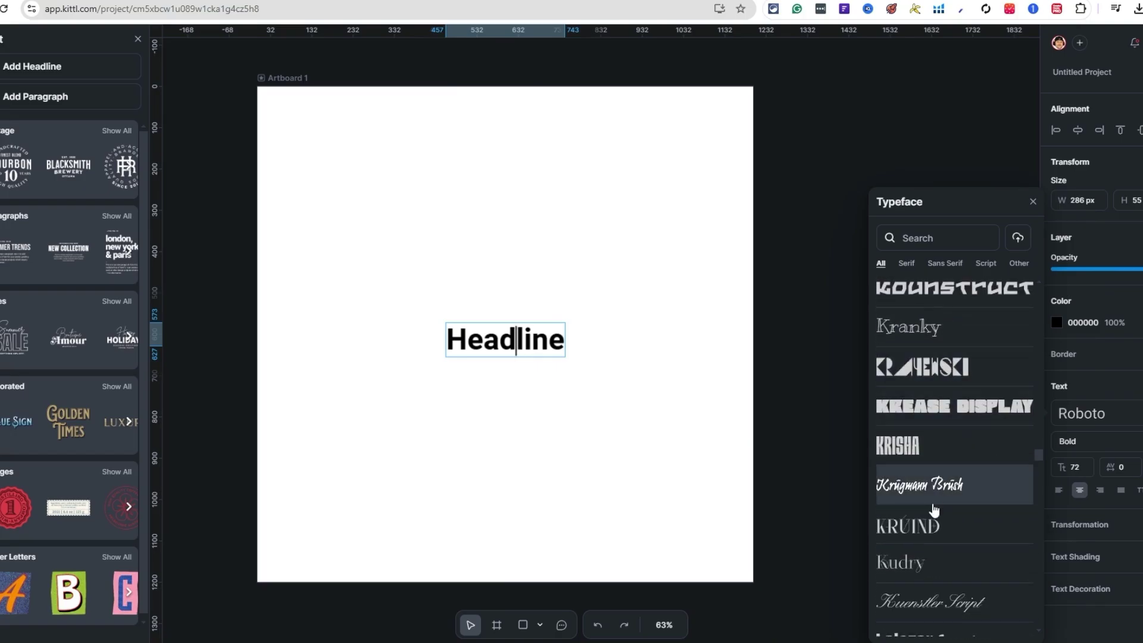
left_click(945, 263)
left_click_drag(1037, 452, 1054, 273)
left_click(949, 367)
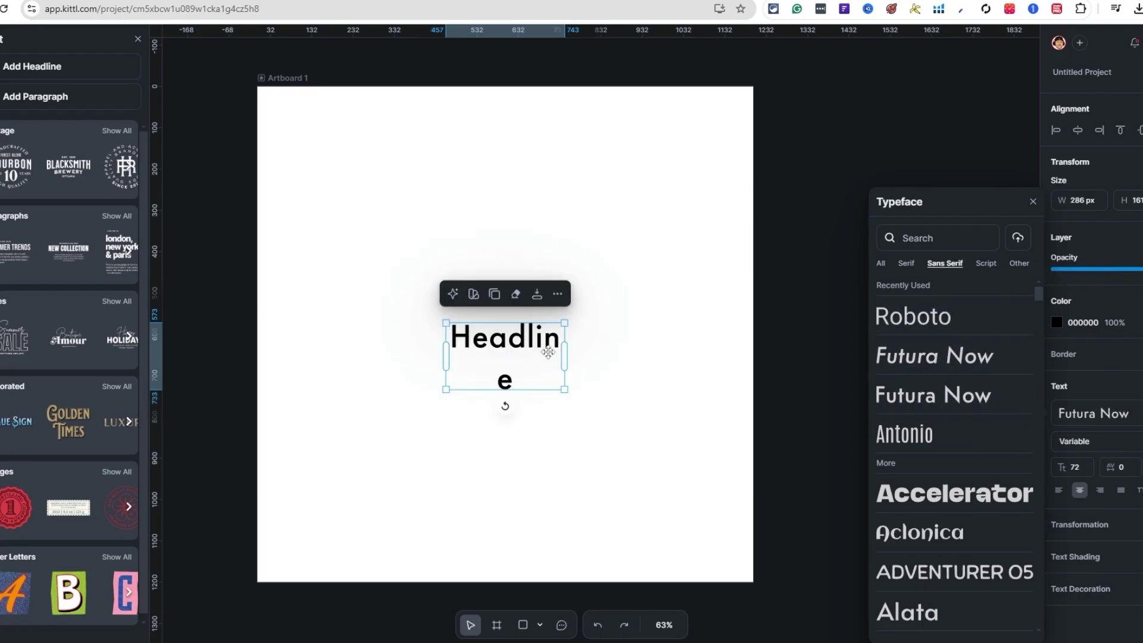
left_click_drag(564, 352, 683, 353)
Try Walbaum Fraktur, Antonio, the cut-out letter typeface and 60sEkuntia on the headline, and browse the remaining typefaces
double_click(572, 337)
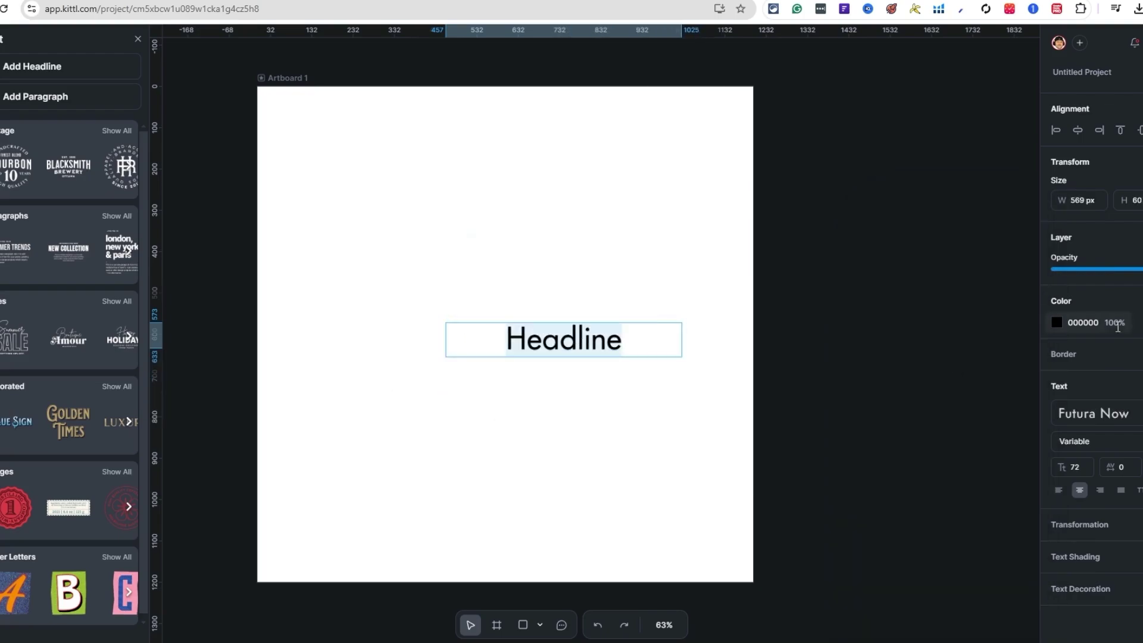
left_click(1098, 413)
left_click(903, 434)
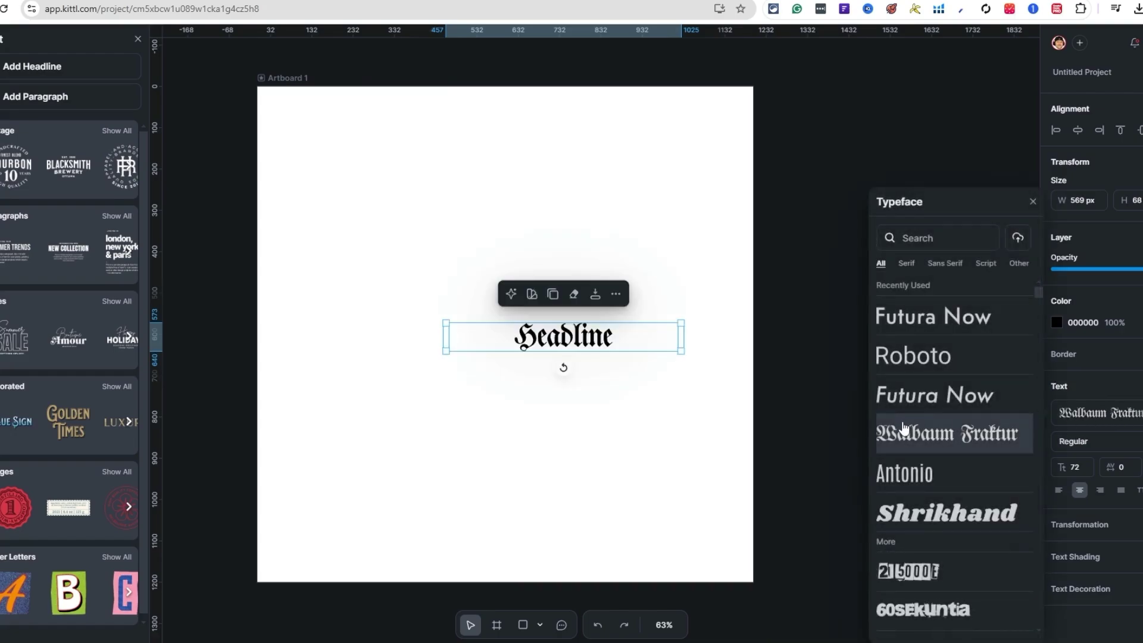
left_click(917, 480)
left_click(929, 569)
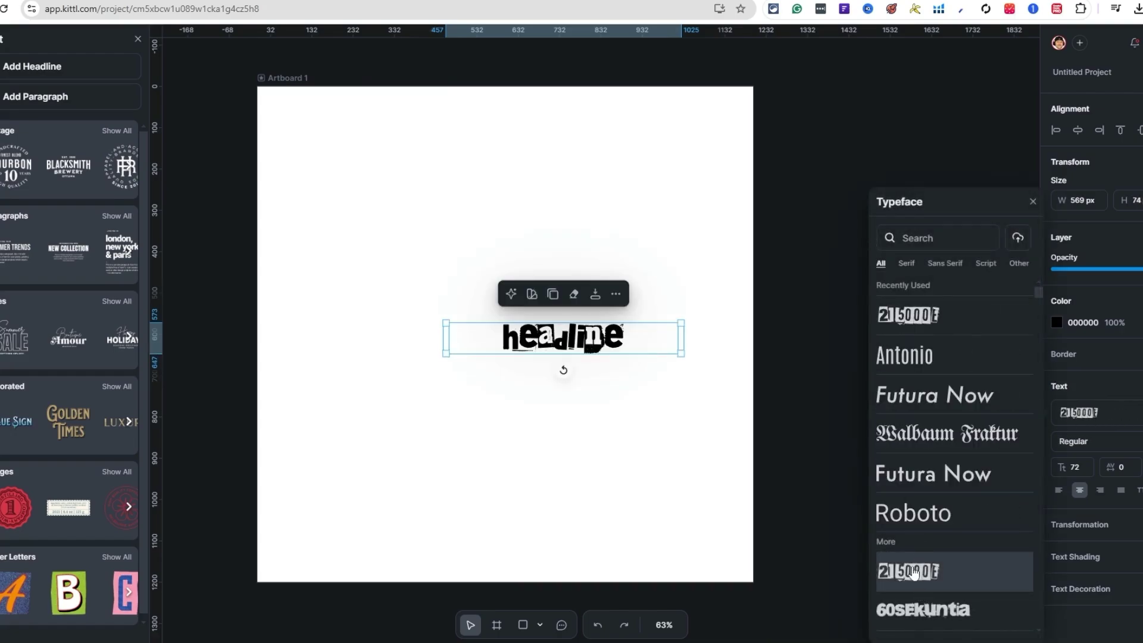
left_click(923, 608)
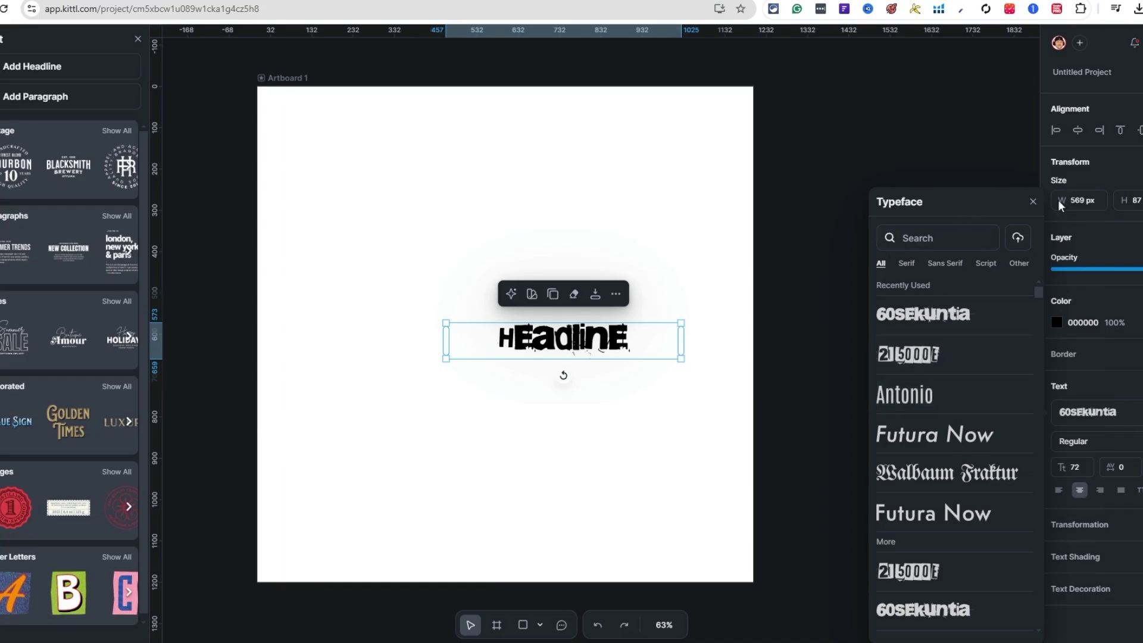
scroll(927, 280, "down", 5)
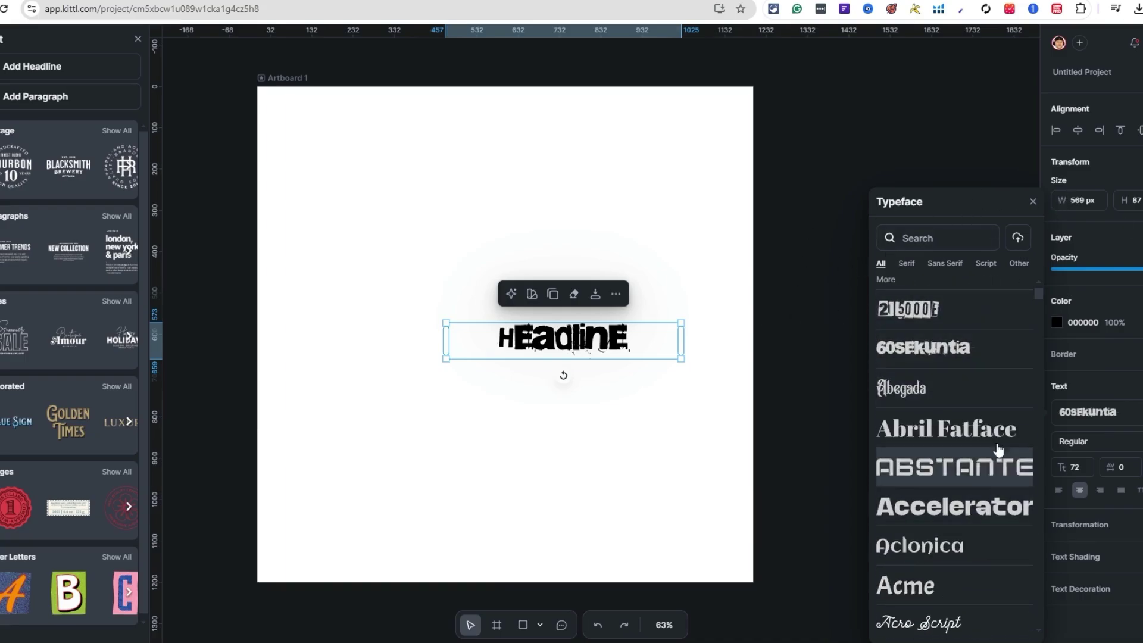
left_click_drag(1037, 287, 1047, 608)
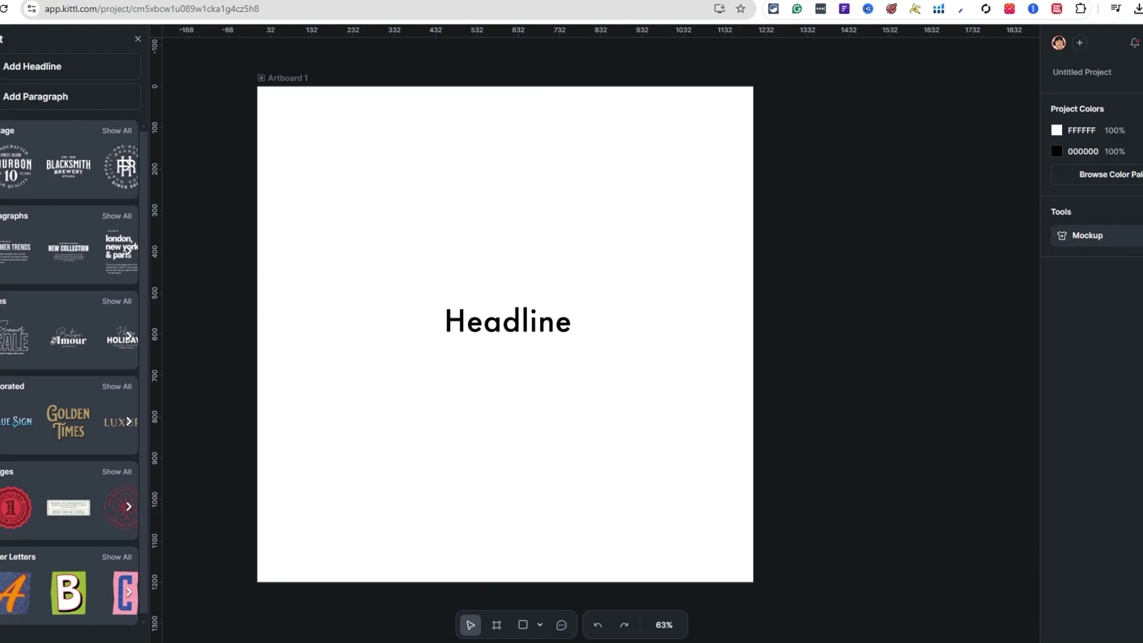
Open the mockup view for the headline design
right_click(1092, 237)
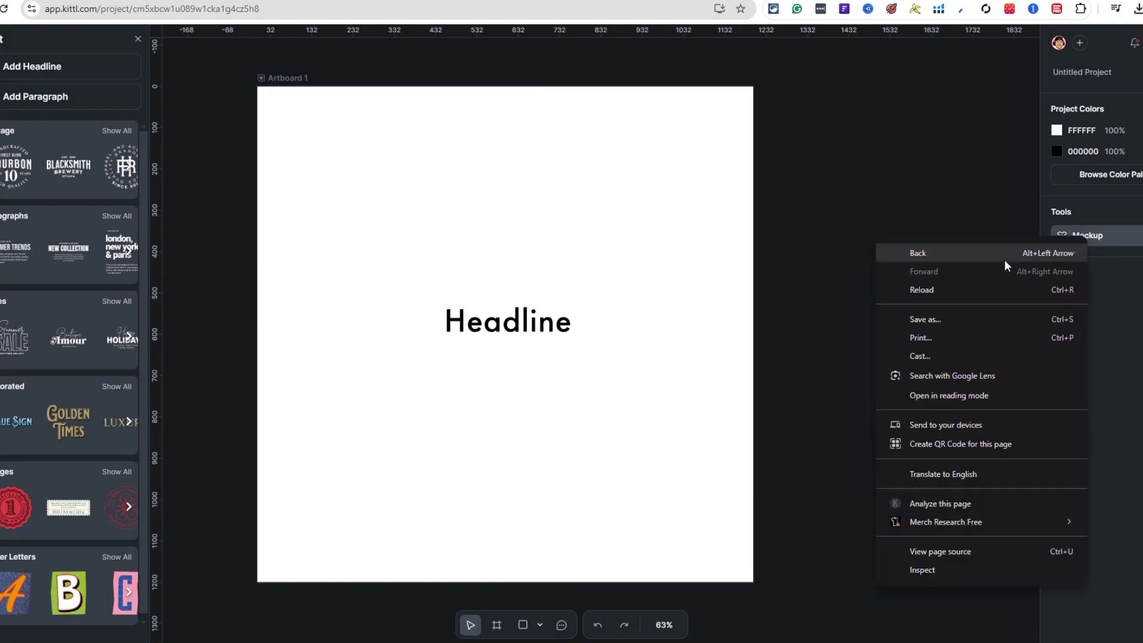
key("Escape")
left_click(1087, 235)
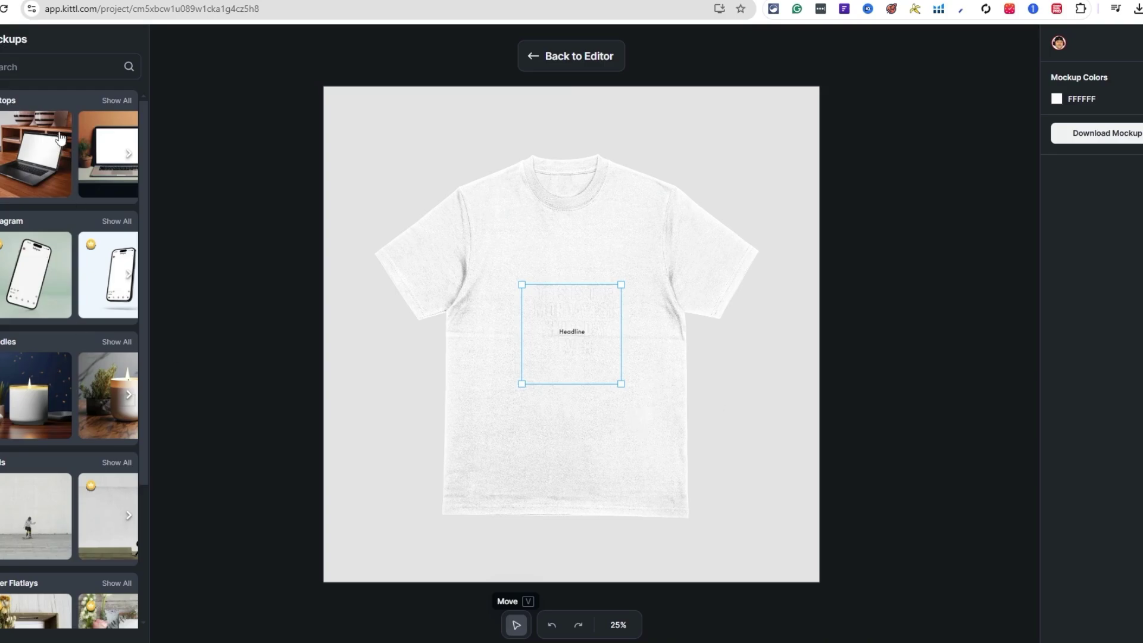
Examine the available mockup categories, from apparel and pillows to business cards, tumblers and beauty products
scroll(59, 138, "down", 6)
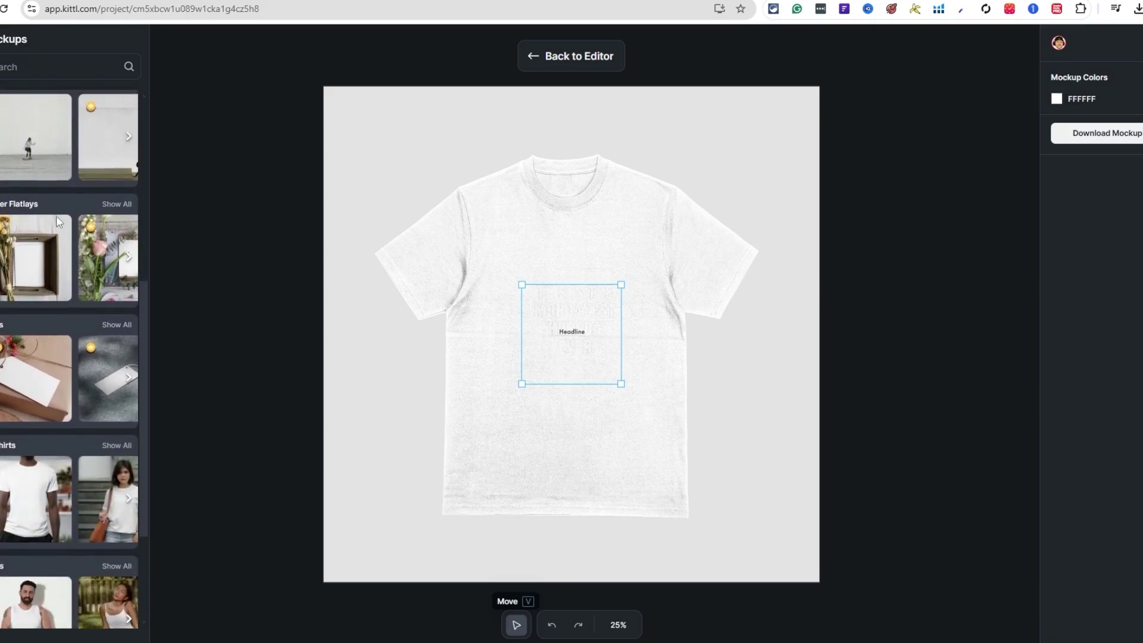
scroll(56, 215, "down", 6)
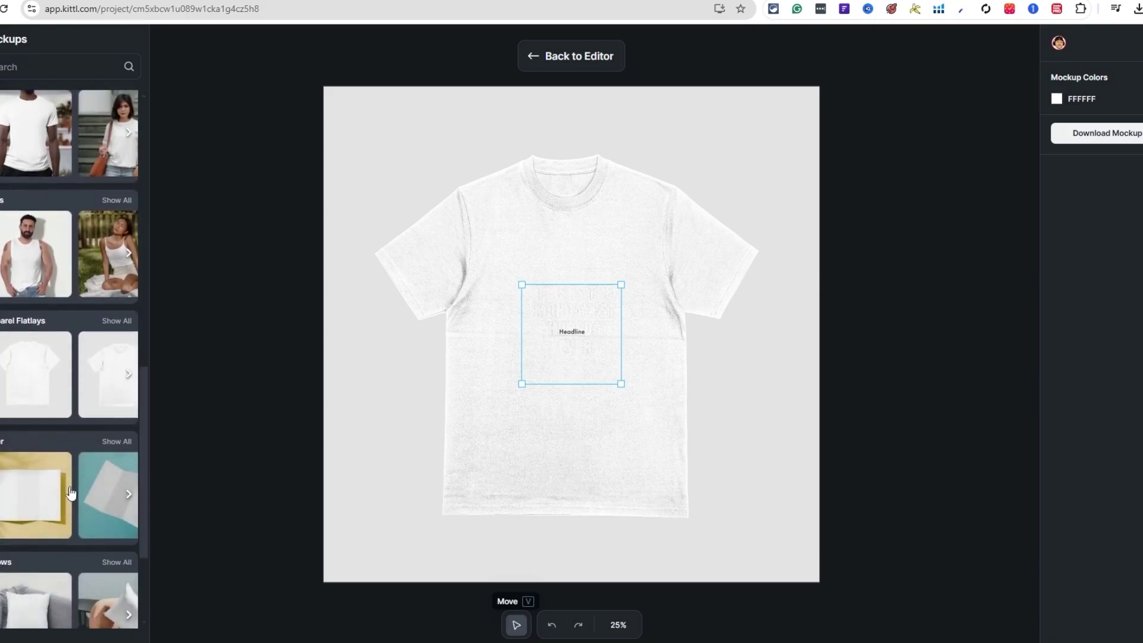
scroll(70, 493, "down", 6)
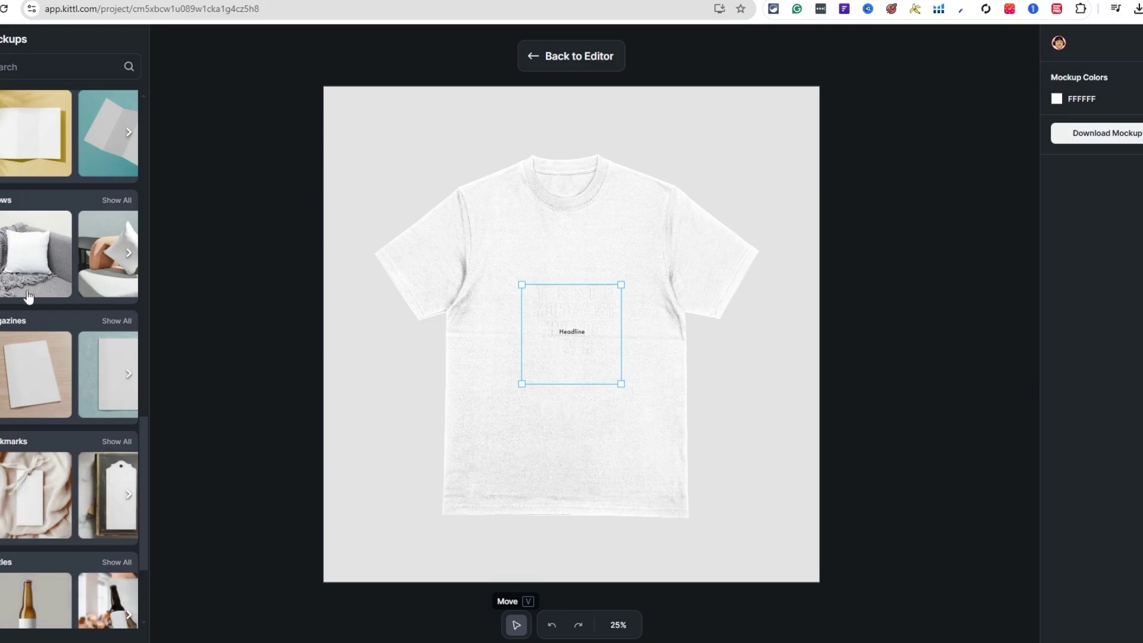
scroll(77, 415, "down", 8)
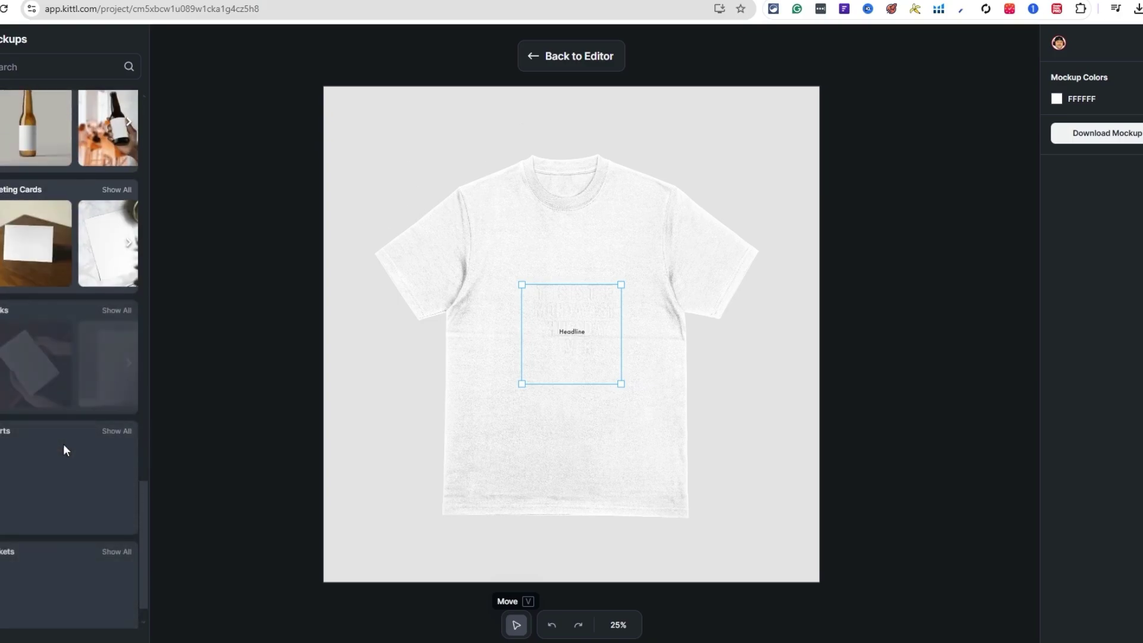
scroll(52, 421, "down", 6)
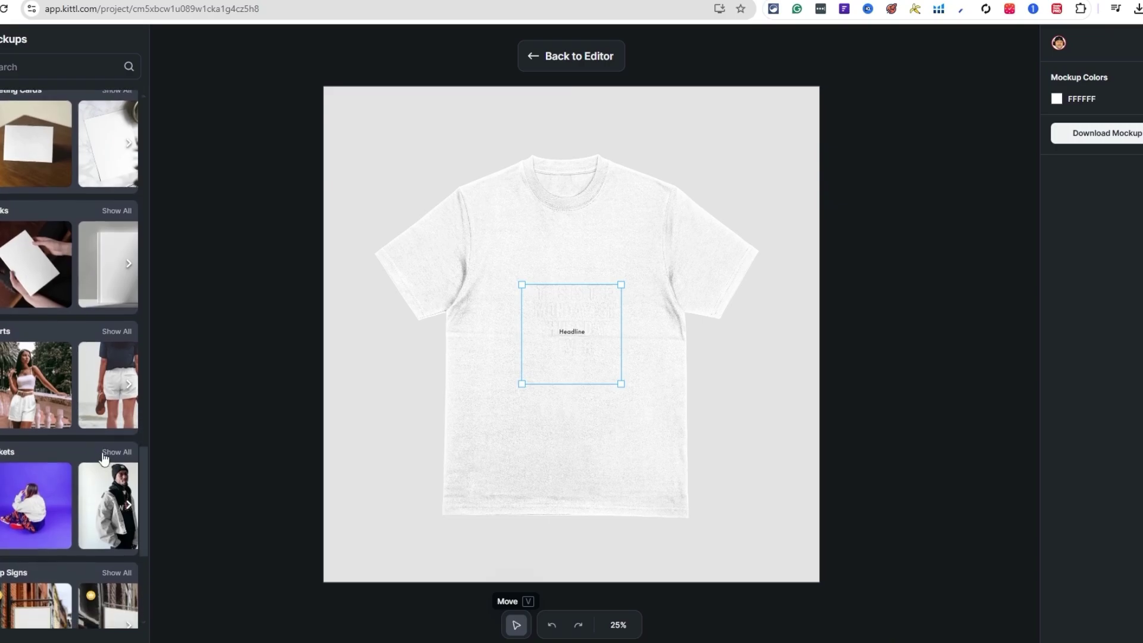
scroll(74, 462, "down", 10)
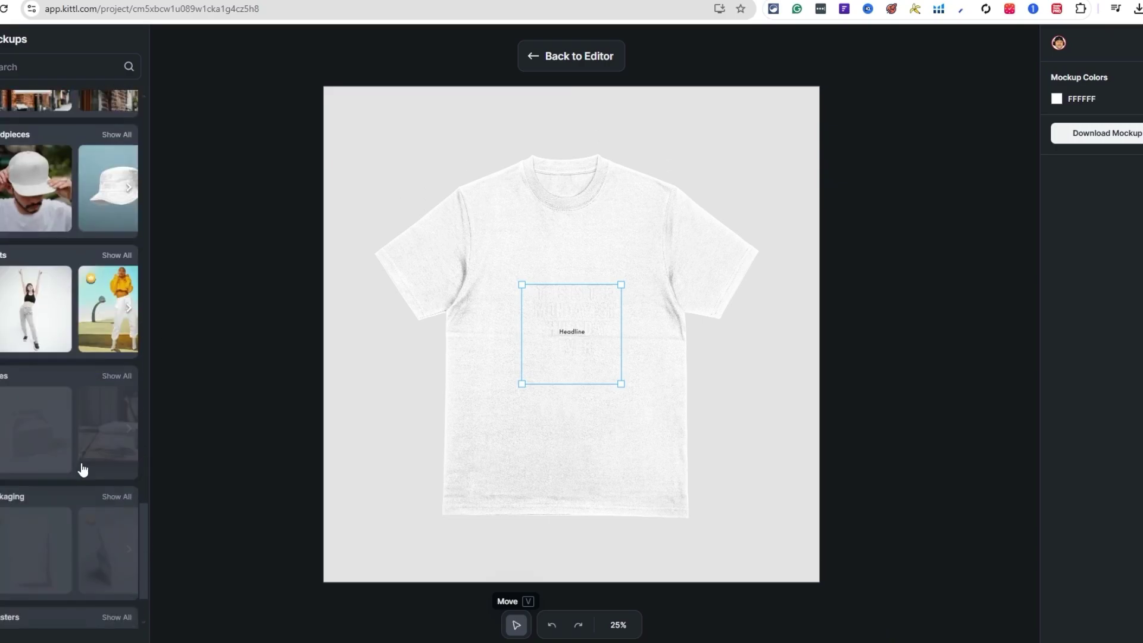
scroll(74, 460, "down", 7)
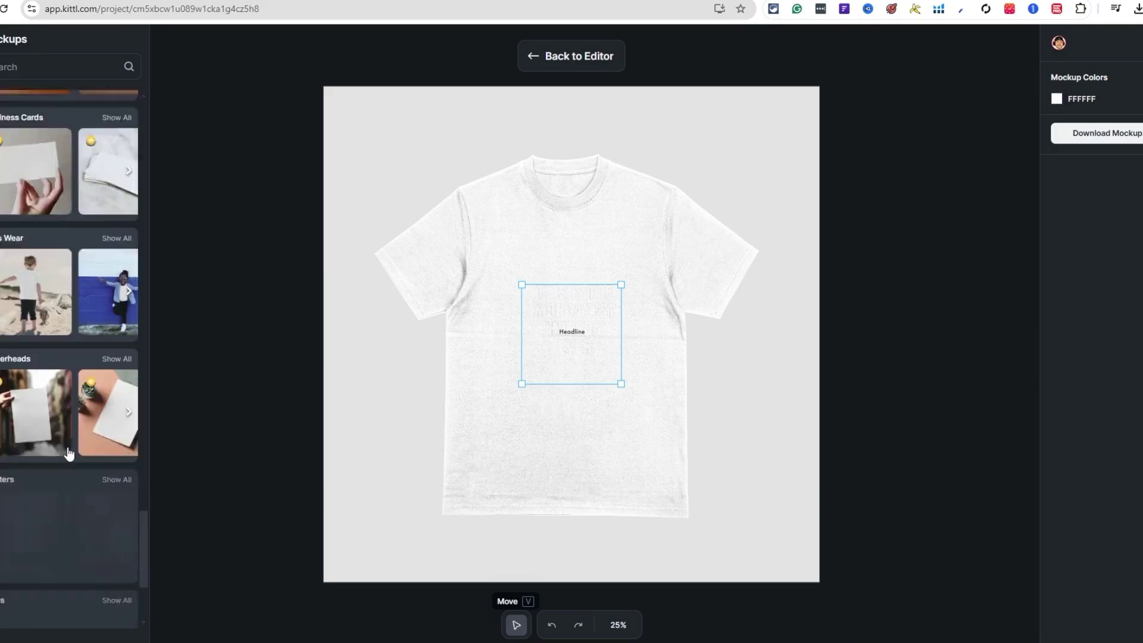
scroll(68, 454, "down", 6)
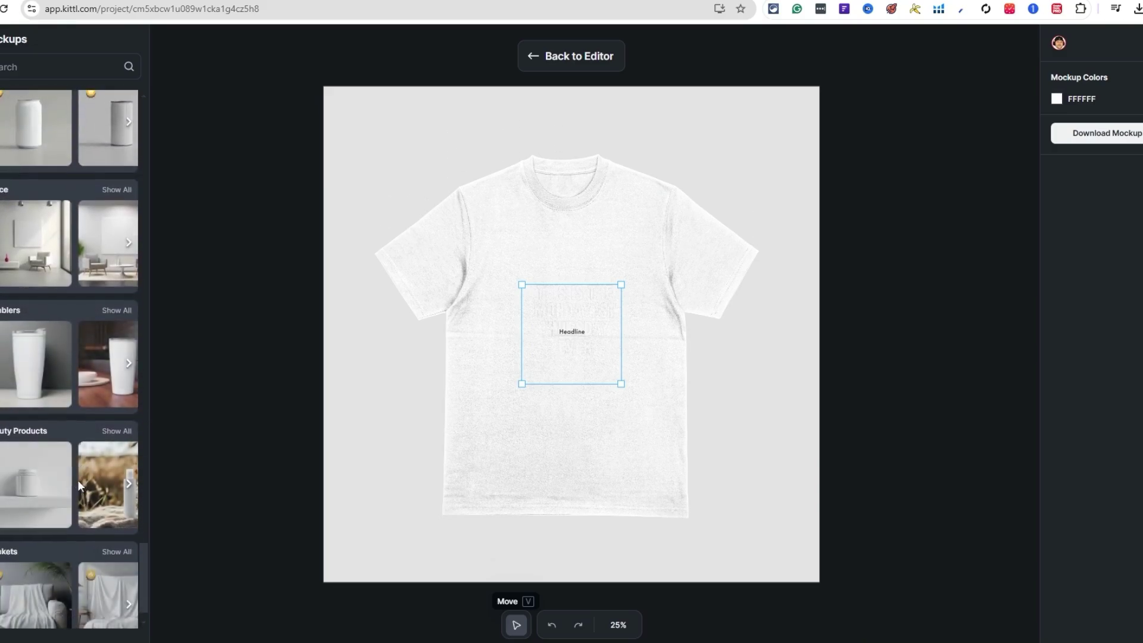
Reposition the headline design lower on the front of the white T-shirt mockup
left_click(583, 305)
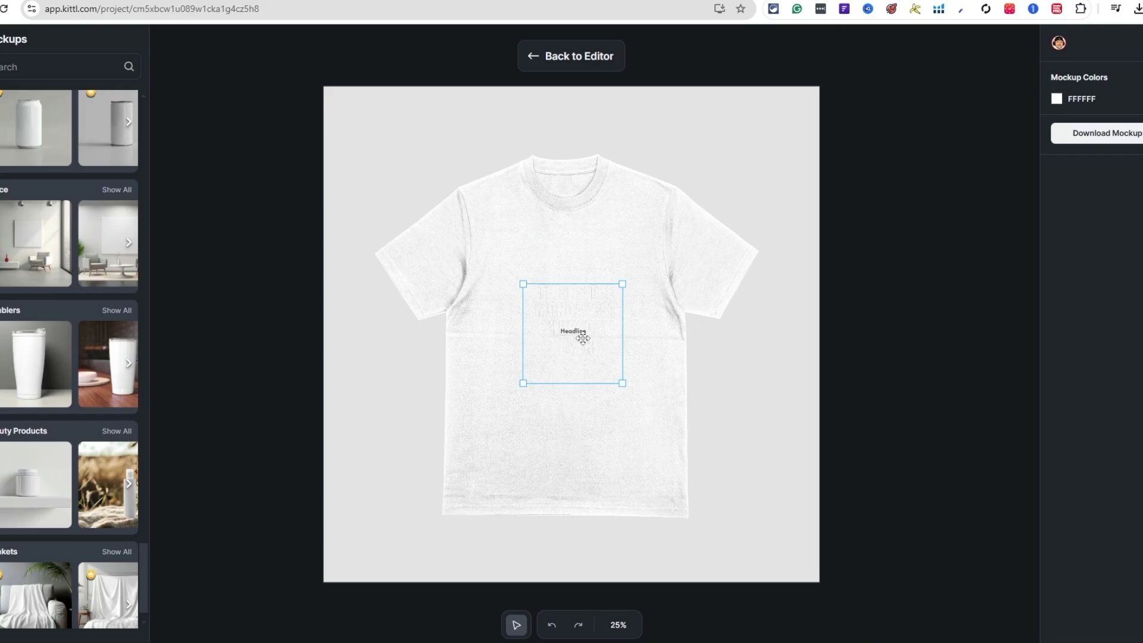
left_click_drag(583, 338, 563, 314)
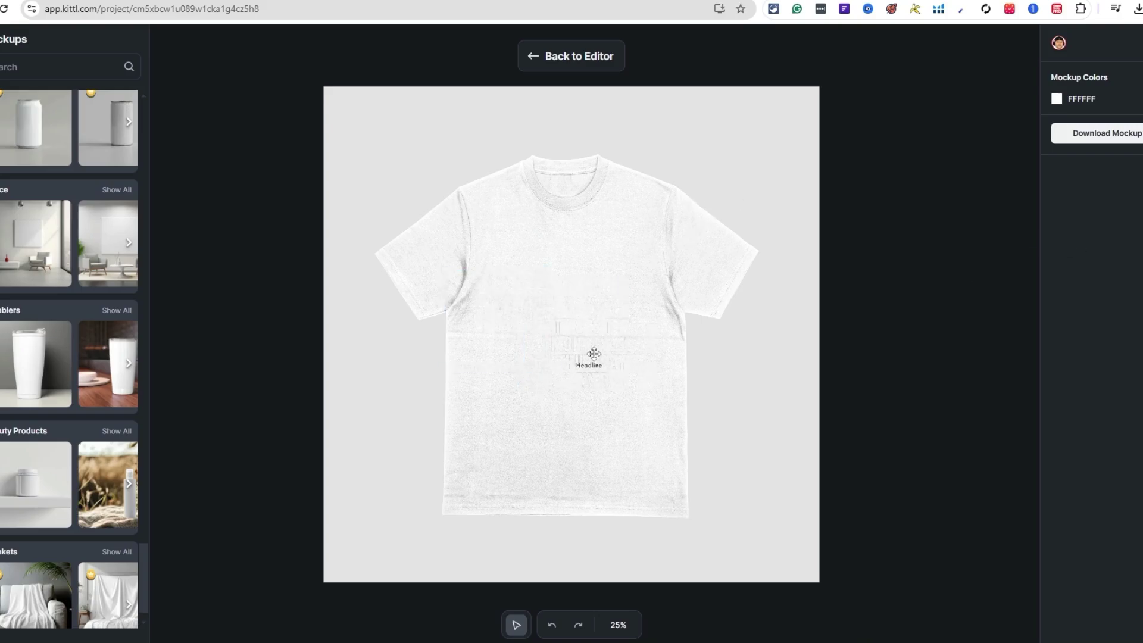
right_click(581, 334)
left_click(533, 274)
Examine the remaining mockup categories and the full collection of T-shirt mockups worn by models
scroll(97, 479, "down", 6)
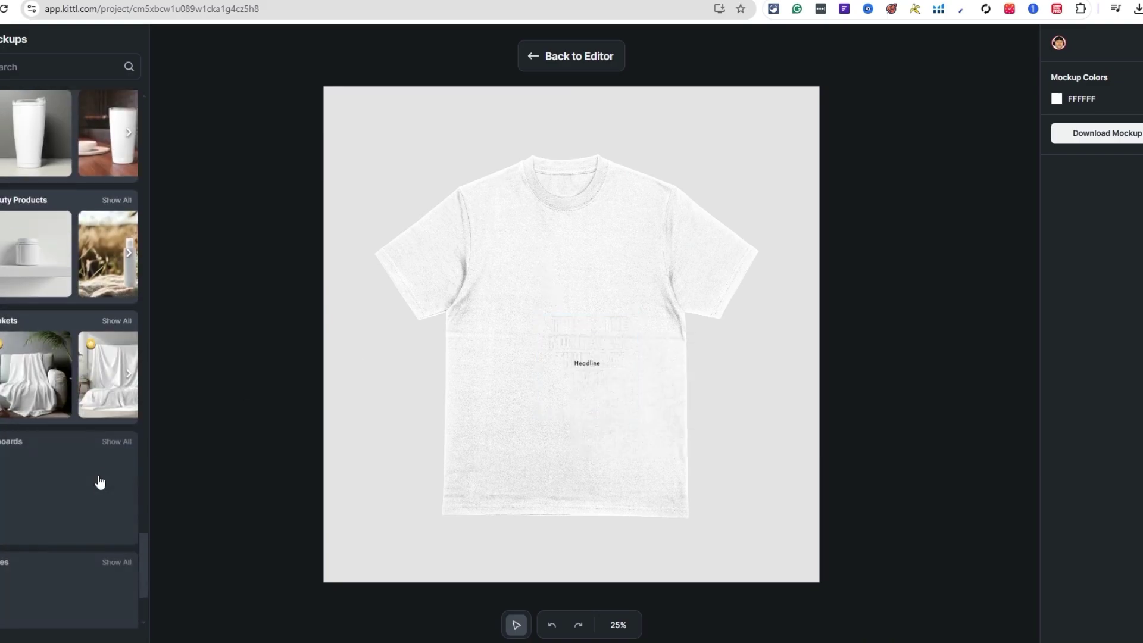
left_click_drag(141, 552, 132, 225)
scroll(132, 215, "up", 5)
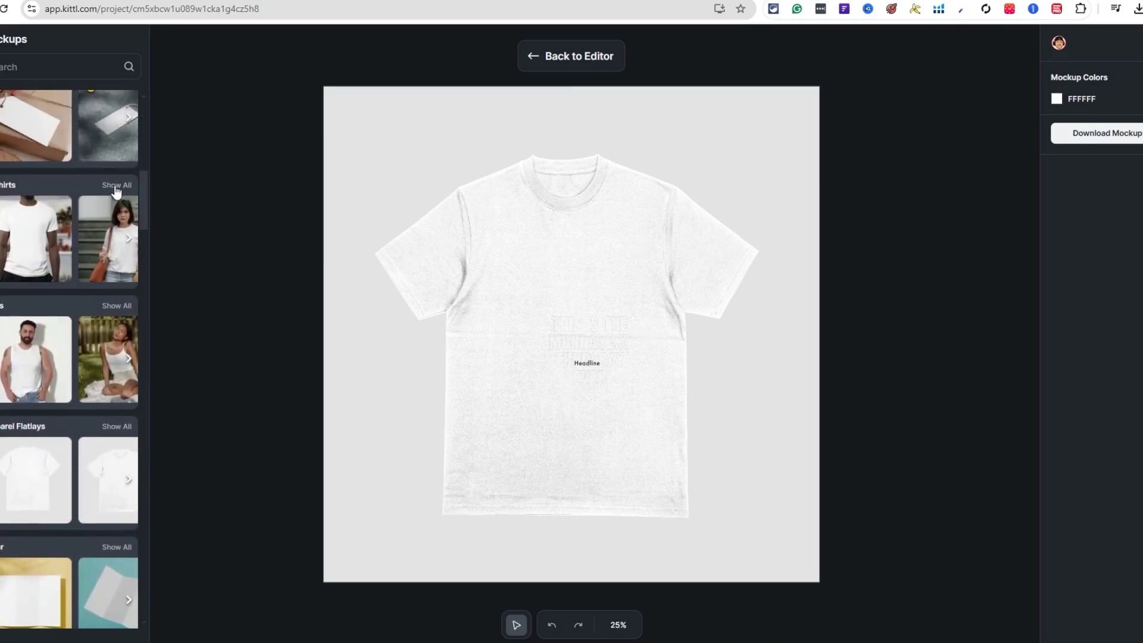
left_click(116, 186)
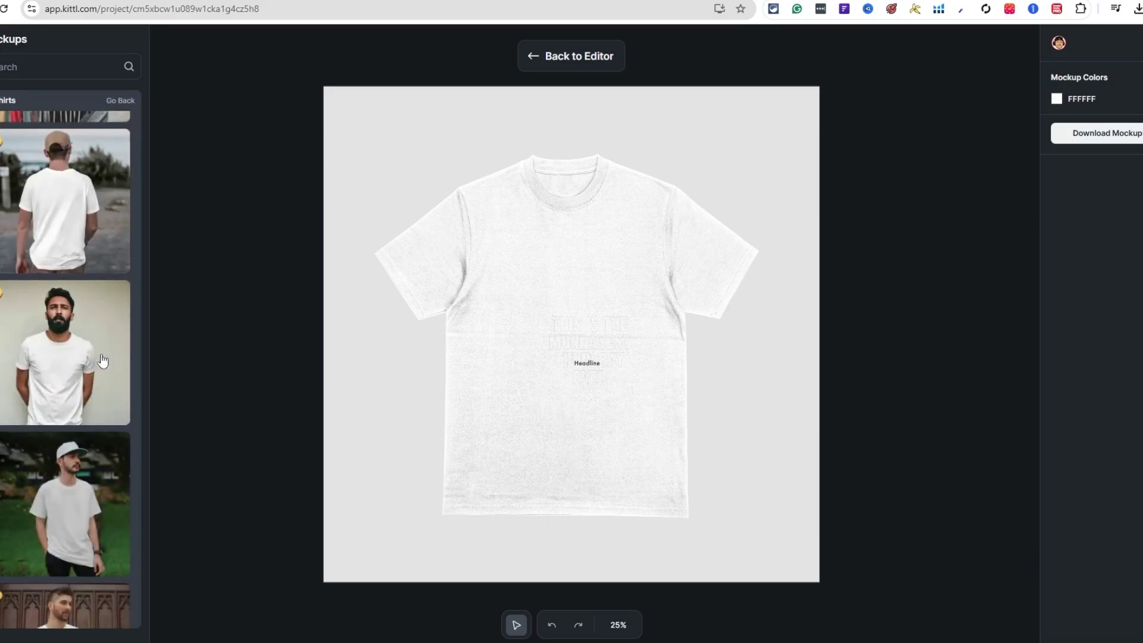
left_click(22, 351)
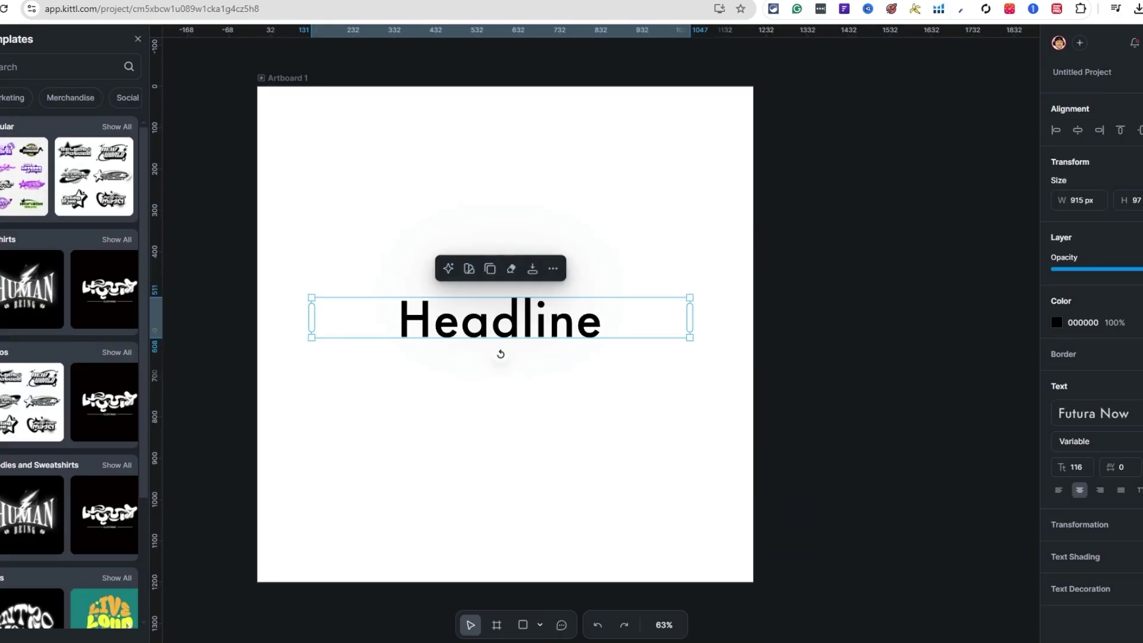
Deselect the headline and reopen the mockup view for the artboard
left_click(980, 108)
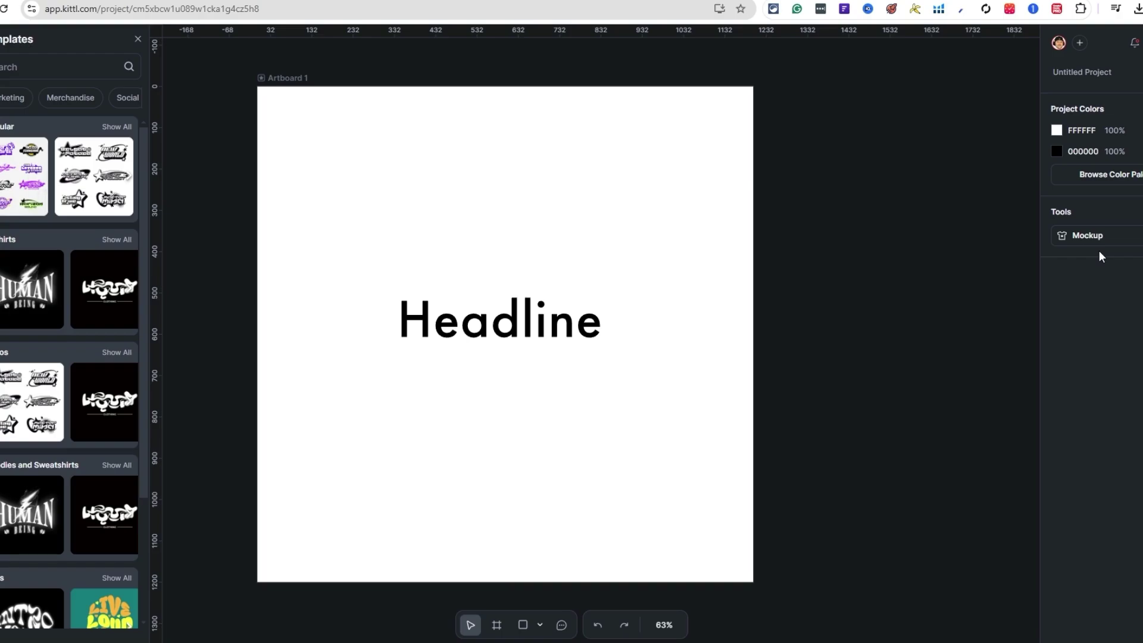
left_click(1068, 238)
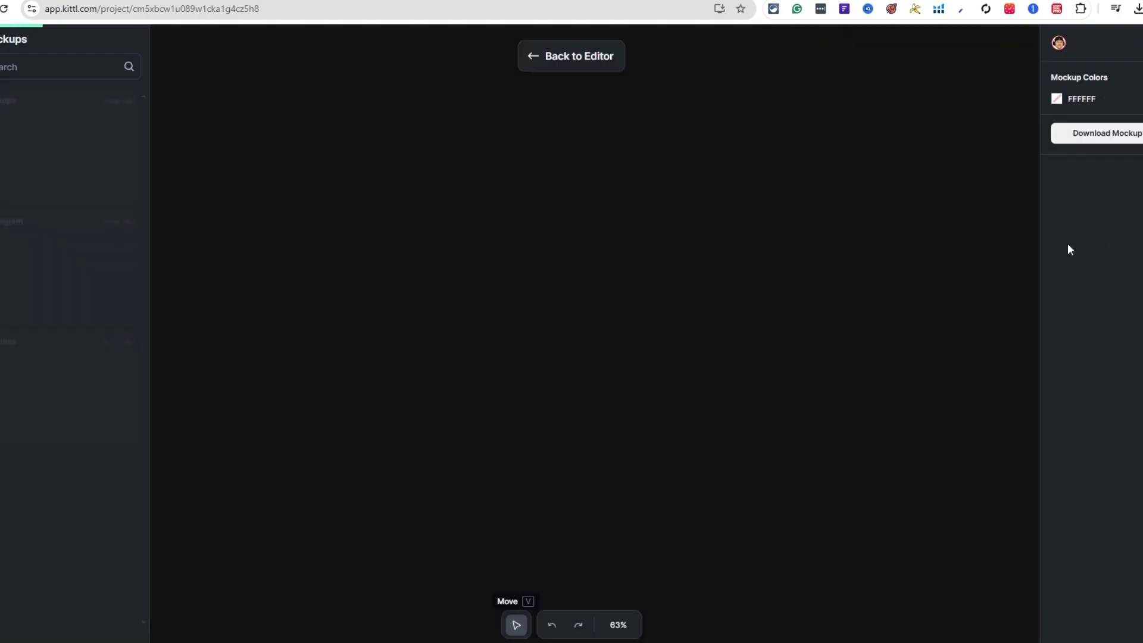
Examine the mockup categories, including flatlays, pillows, packaging, coasters, business cards, posters, cans, tumblers, phones and mugs
scroll(102, 510, "down", 8)
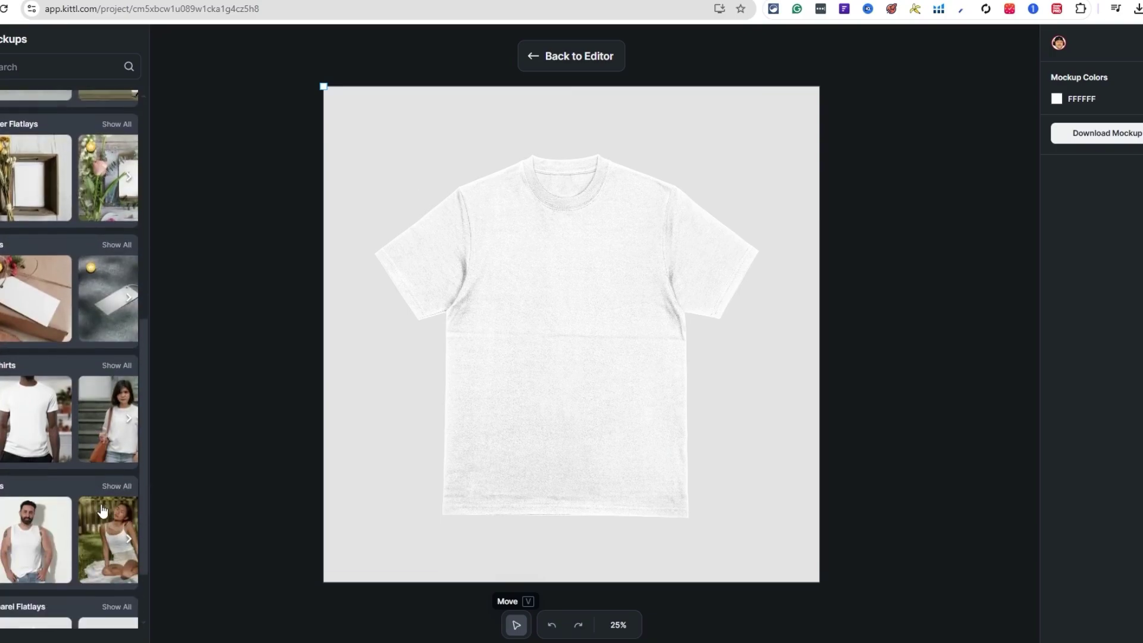
scroll(118, 369, "down", 4)
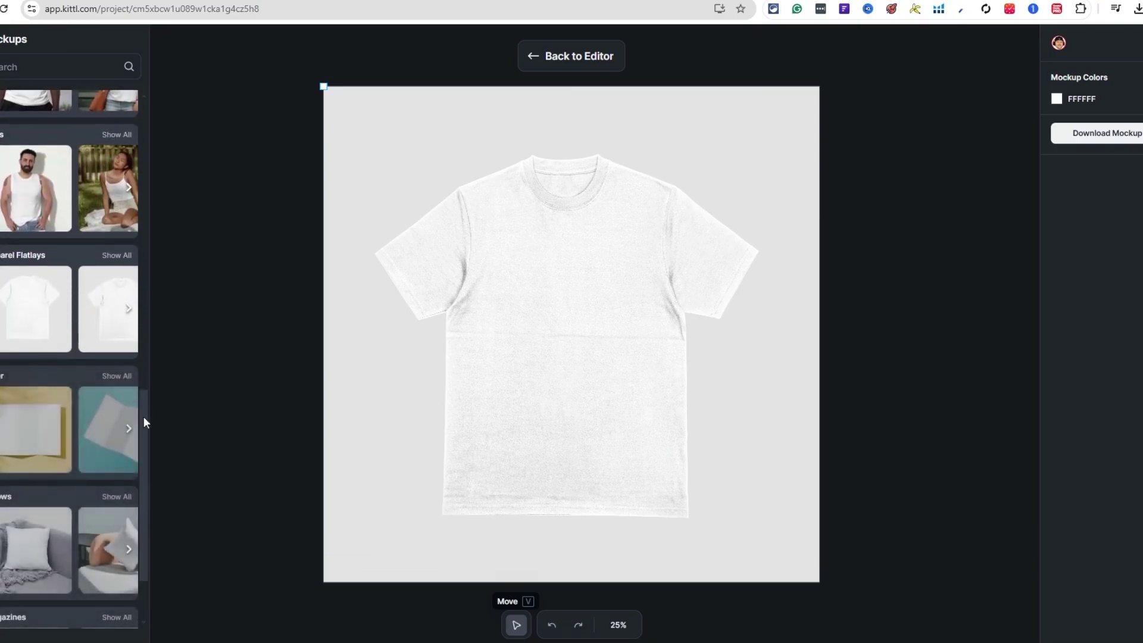
left_click_drag(144, 416, 115, 125)
scroll(98, 534, "down", 20)
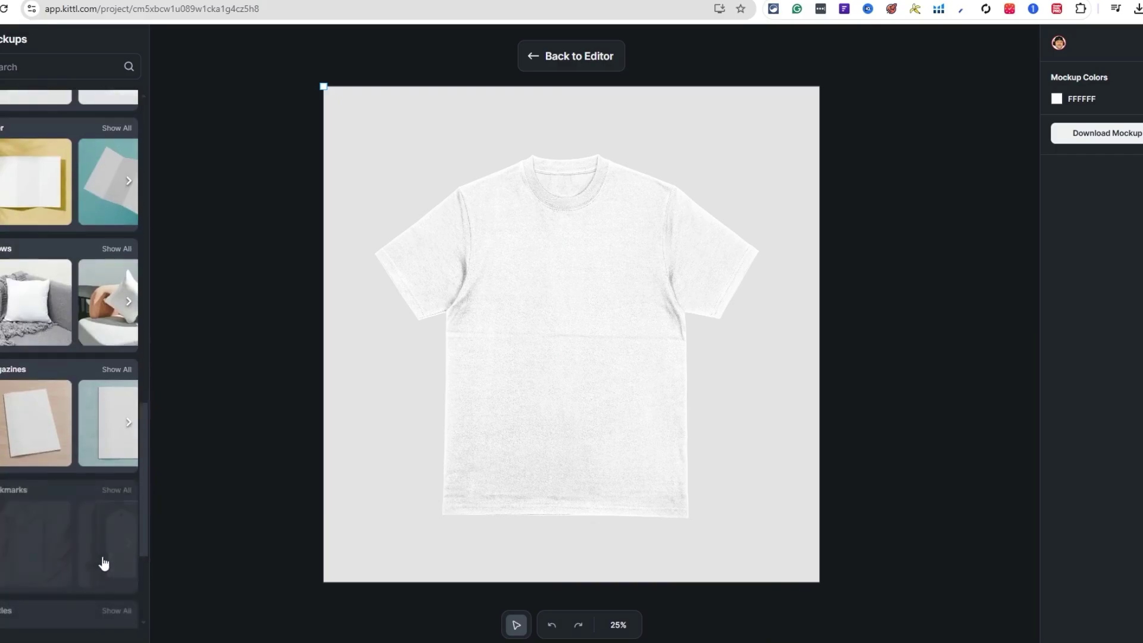
scroll(98, 541, "down", 6)
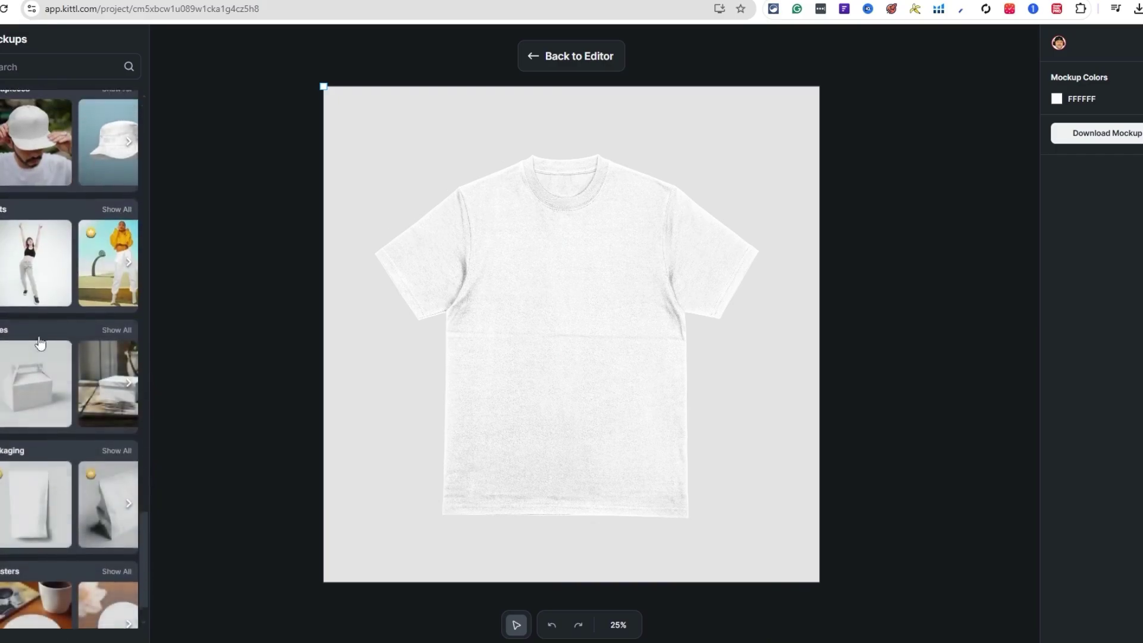
scroll(36, 330, "down", 7)
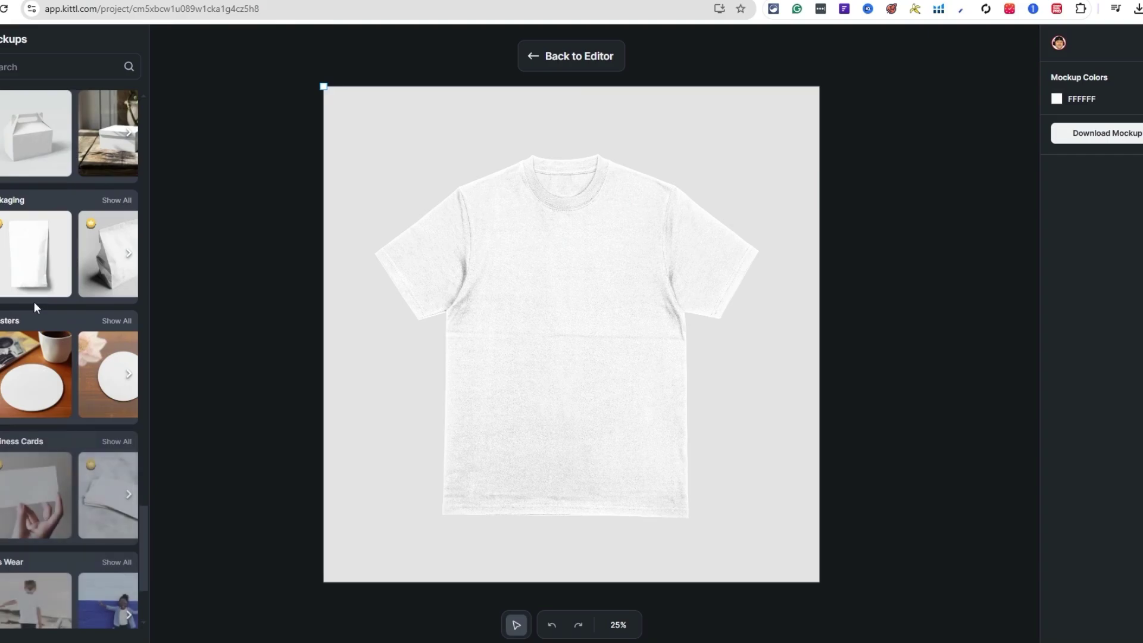
scroll(69, 256, "down", 6)
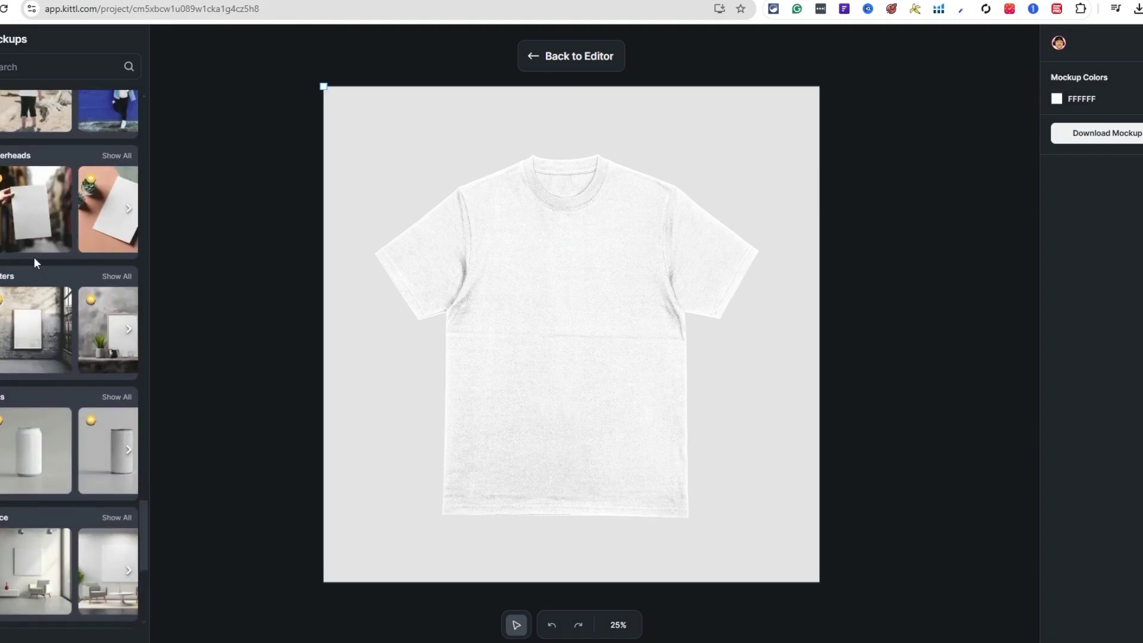
scroll(31, 269, "down", 5)
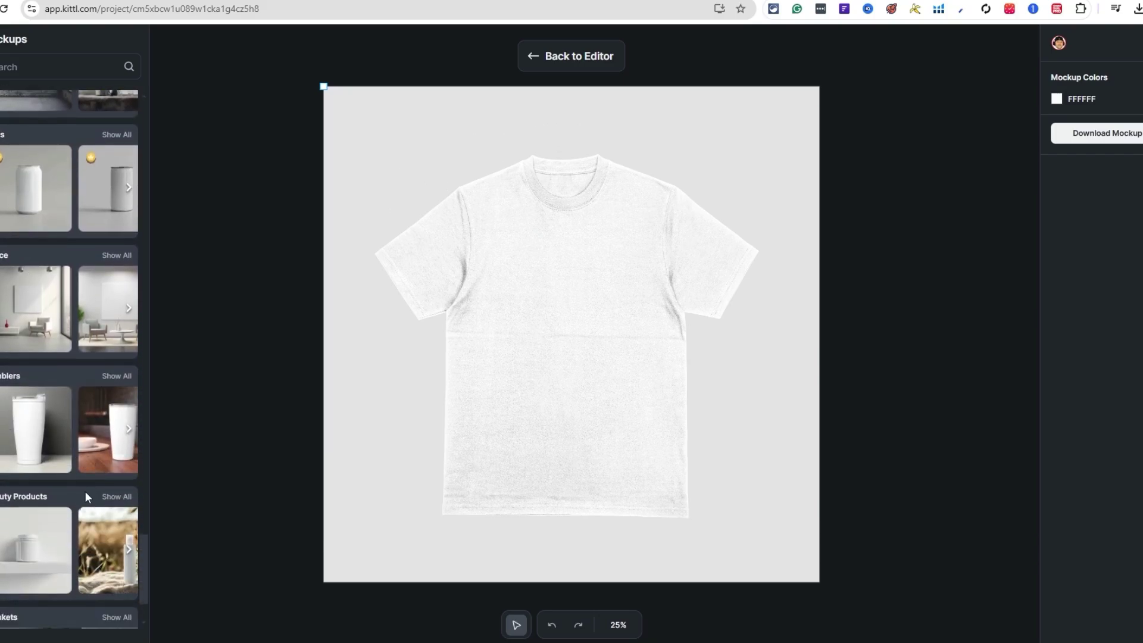
scroll(71, 476, "down", 2)
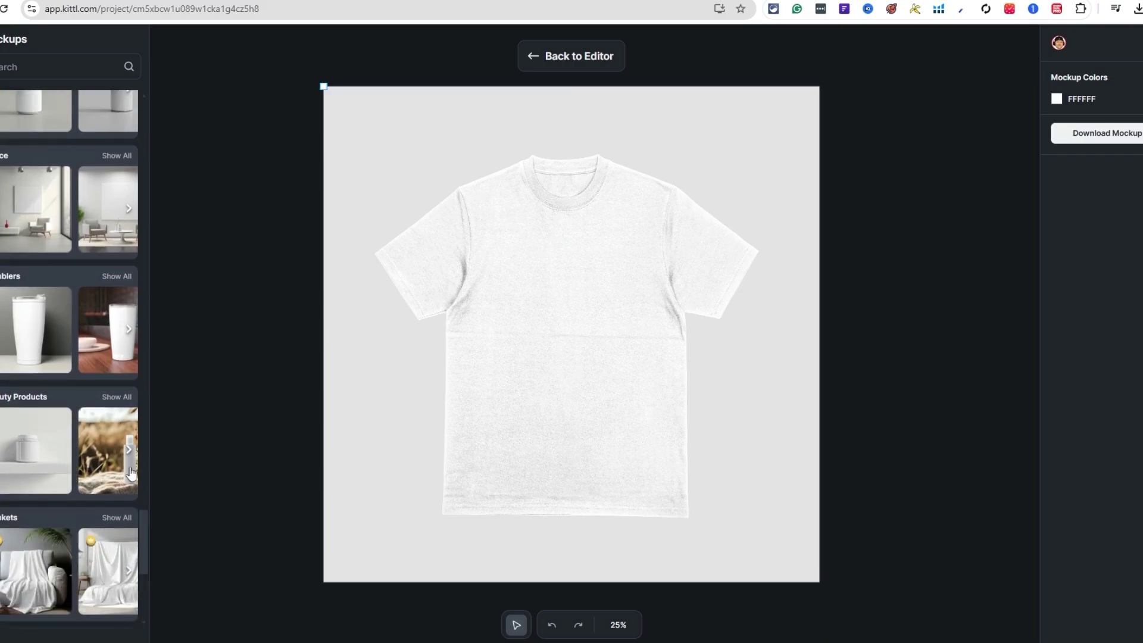
scroll(131, 473, "down", 5)
scroll(107, 506, "down", 3)
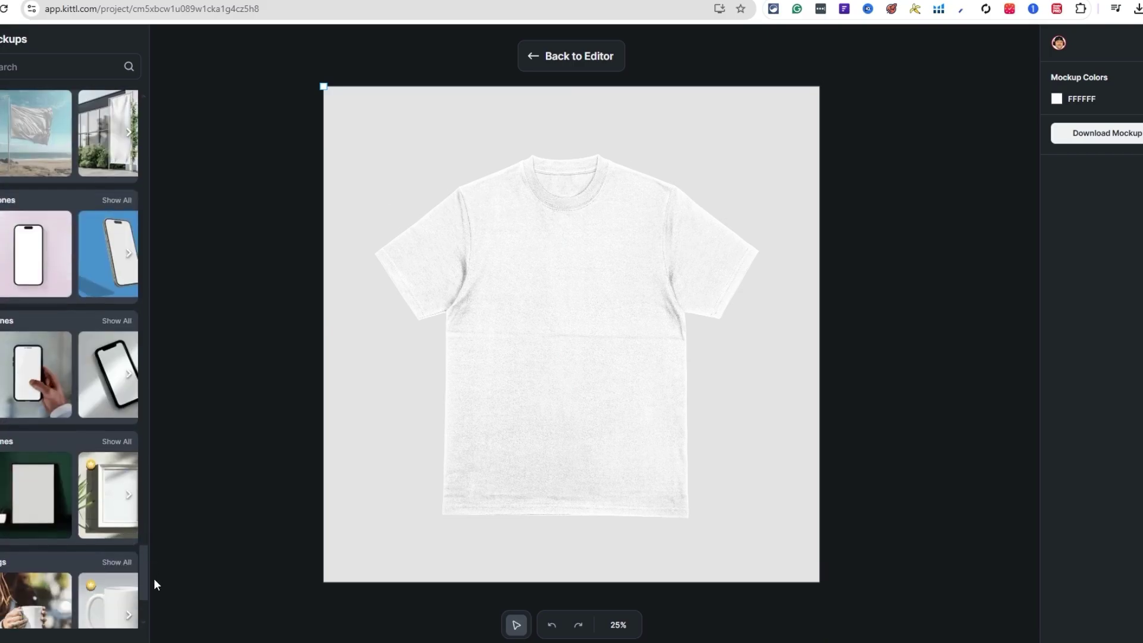
left_click_drag(143, 580, 136, 132)
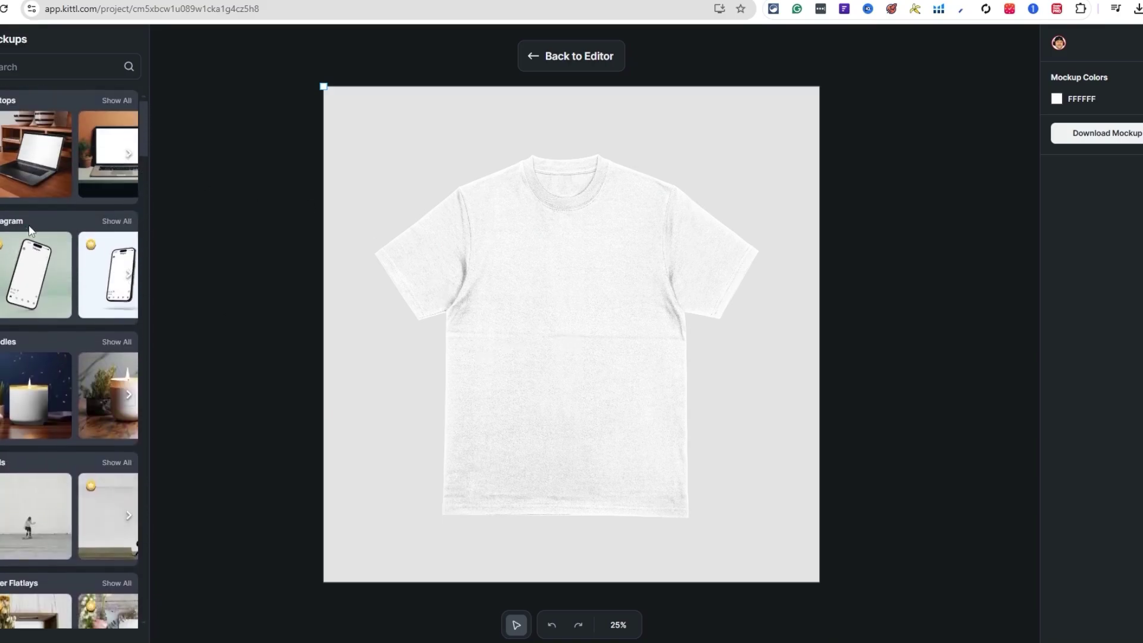
Examine the full T-shirt mockup collection and return to the category list
scroll(73, 298, "down", 4)
left_click(116, 498)
scroll(69, 231, "down", 6)
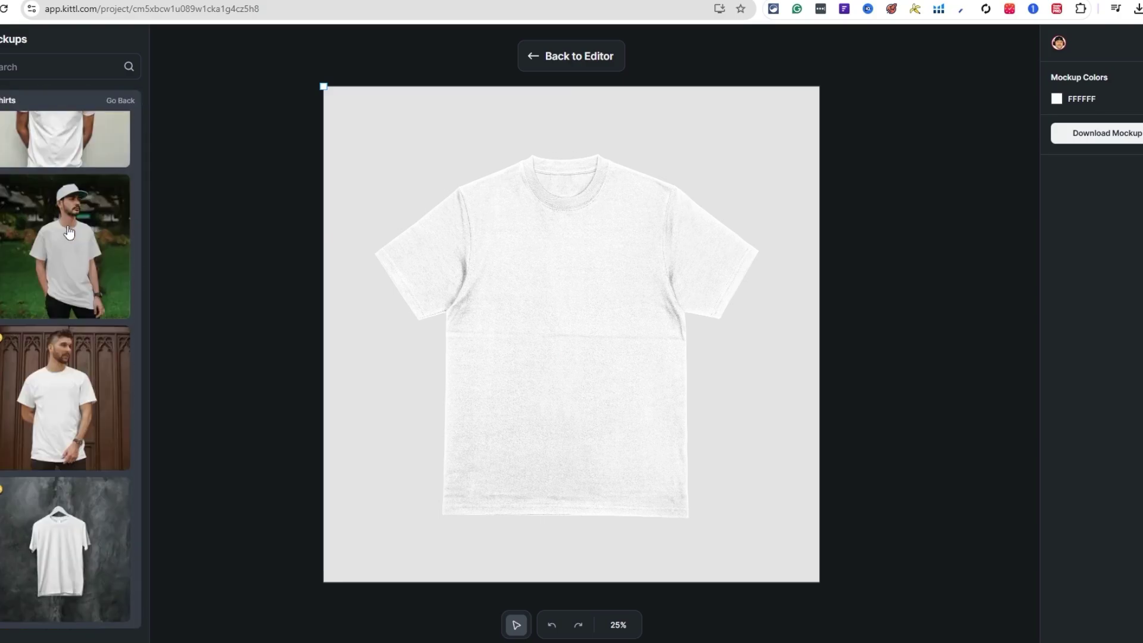
scroll(70, 232, "down", 9)
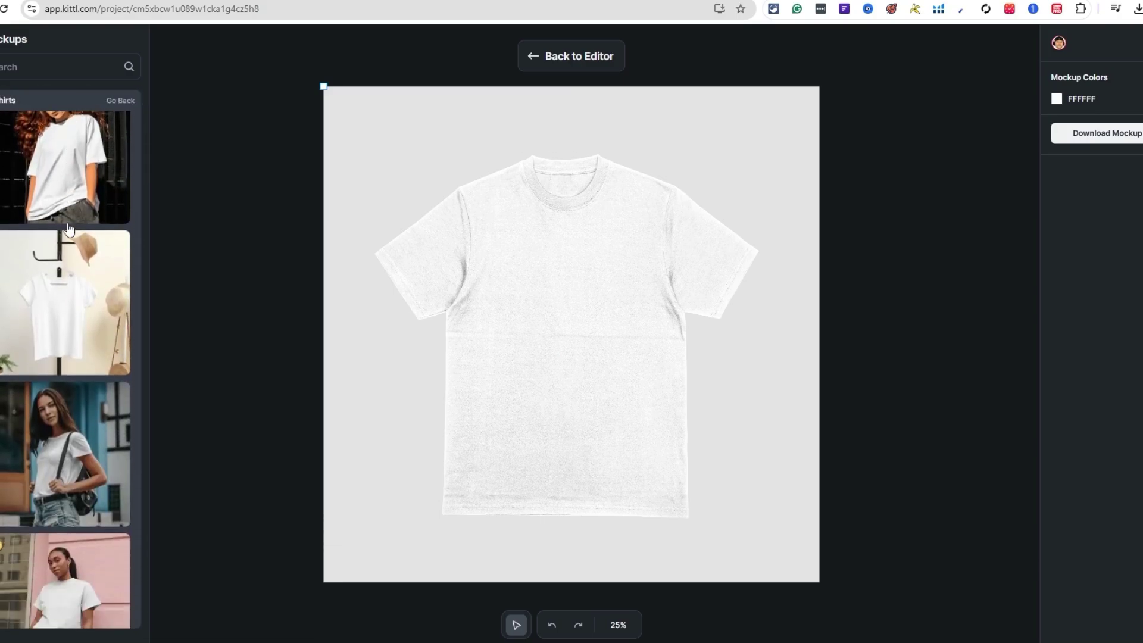
scroll(69, 238, "up", 3)
scroll(85, 322, "down", 10)
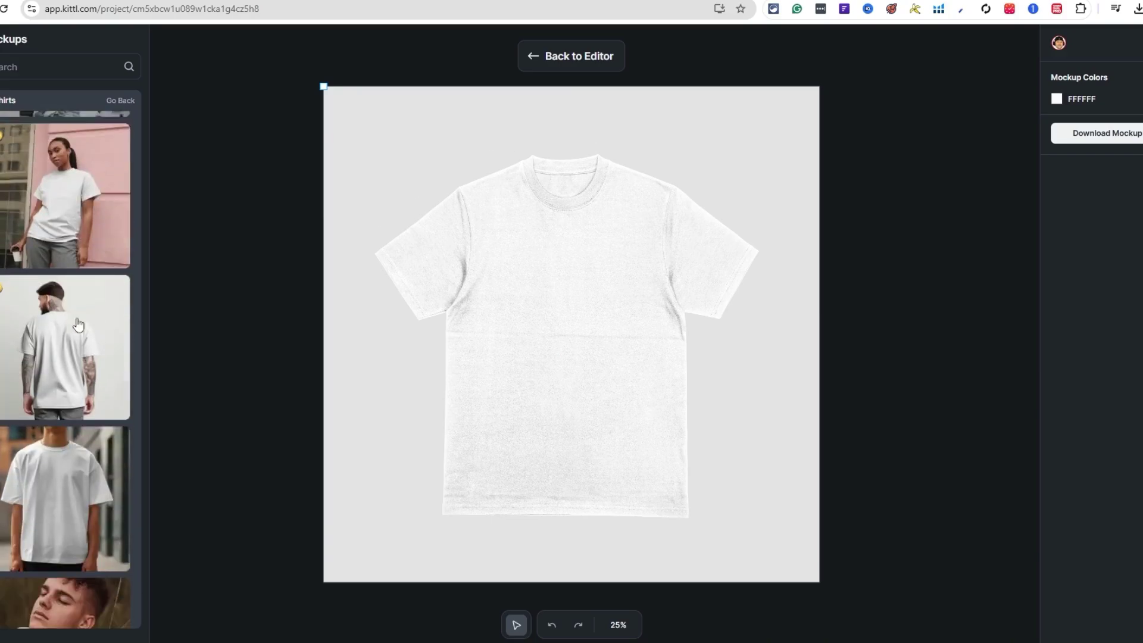
scroll(78, 316, "down", 6)
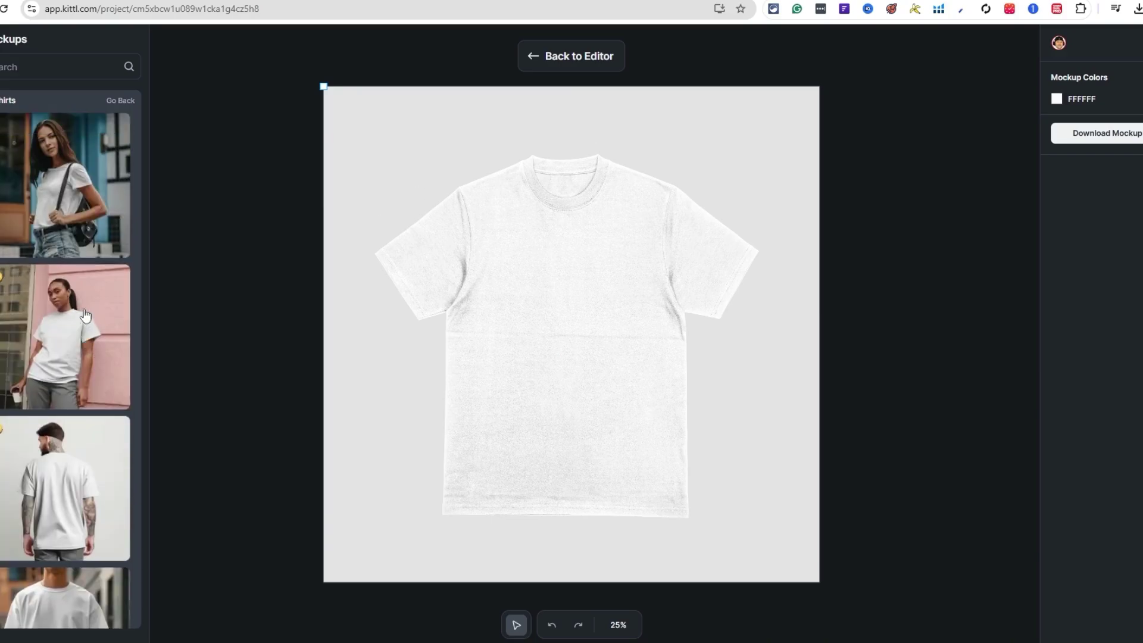
left_click(124, 102)
Apply the mockup with the white pillow on a grey sofa, and browse the full pillow collection
scroll(18, 502, "down", 10)
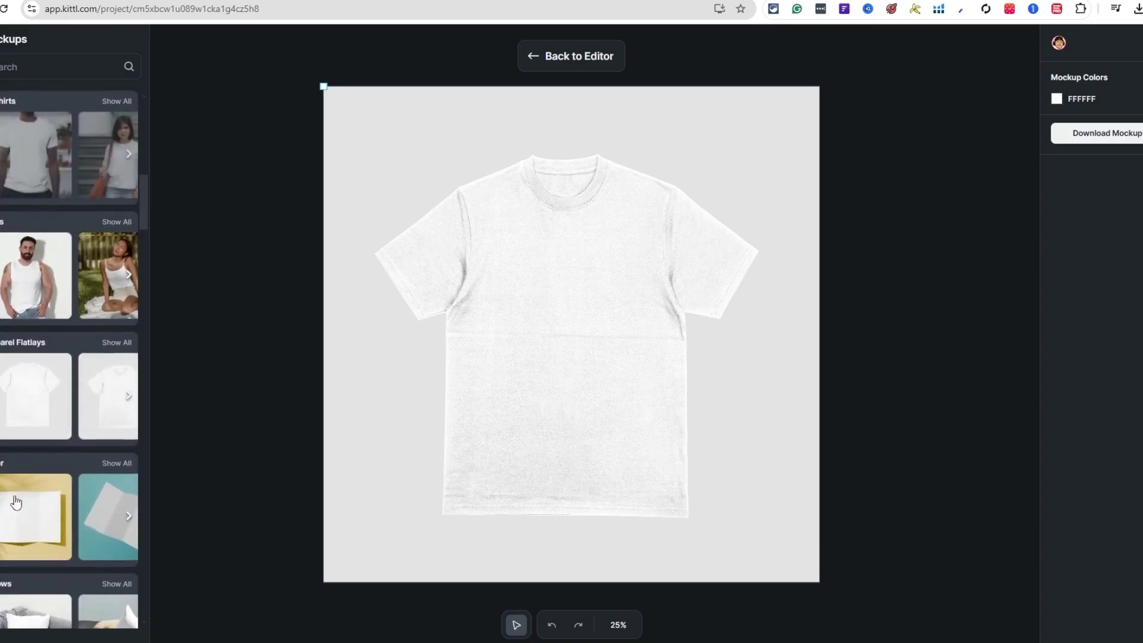
left_click(18, 278)
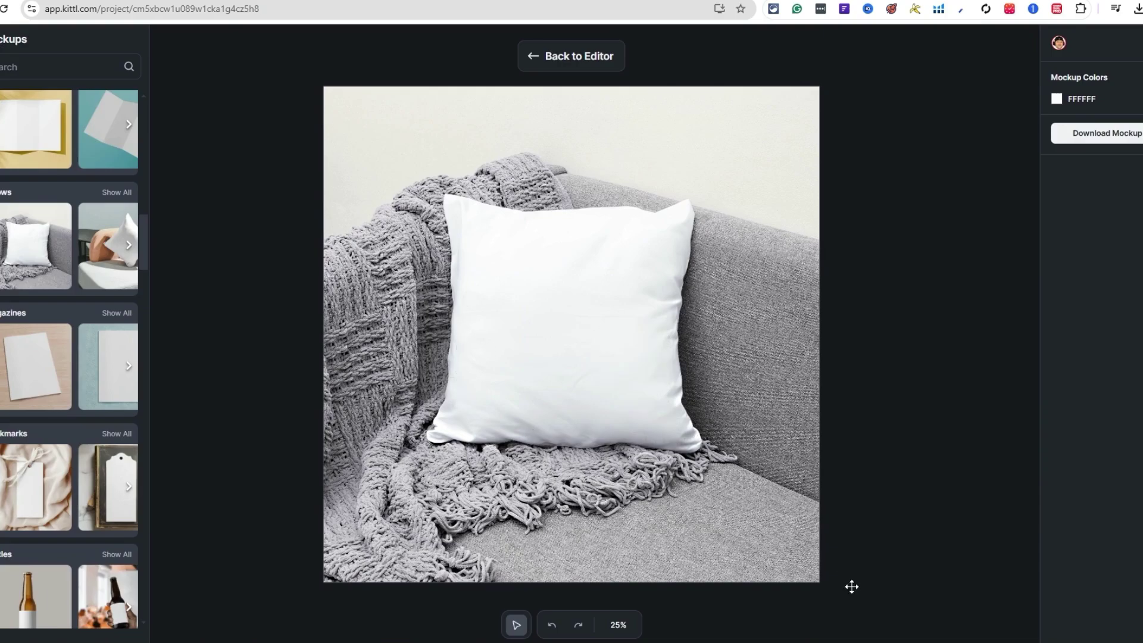
left_click(116, 193)
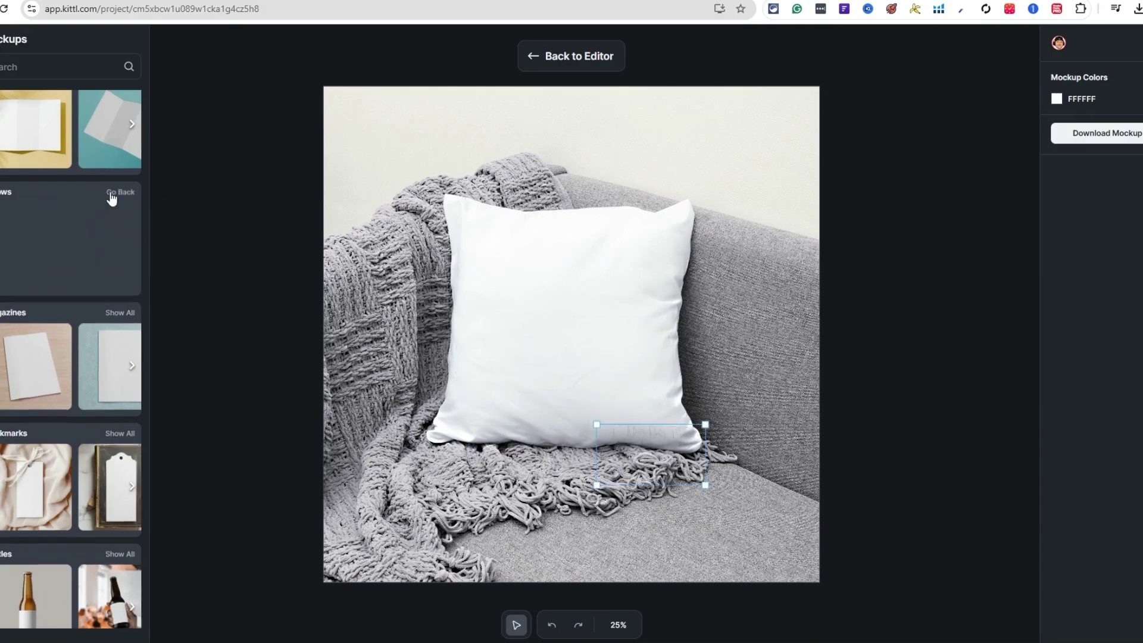
scroll(57, 268, "down", 6)
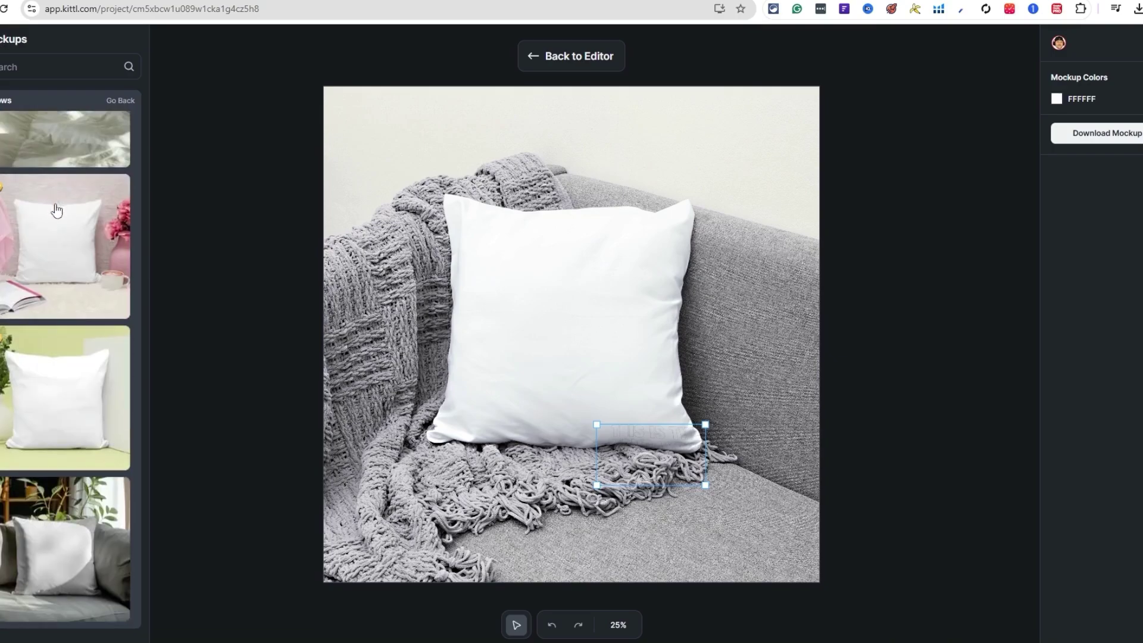
left_click(119, 100)
Look through the full collection of business card mockups
scroll(110, 464, "down", 2)
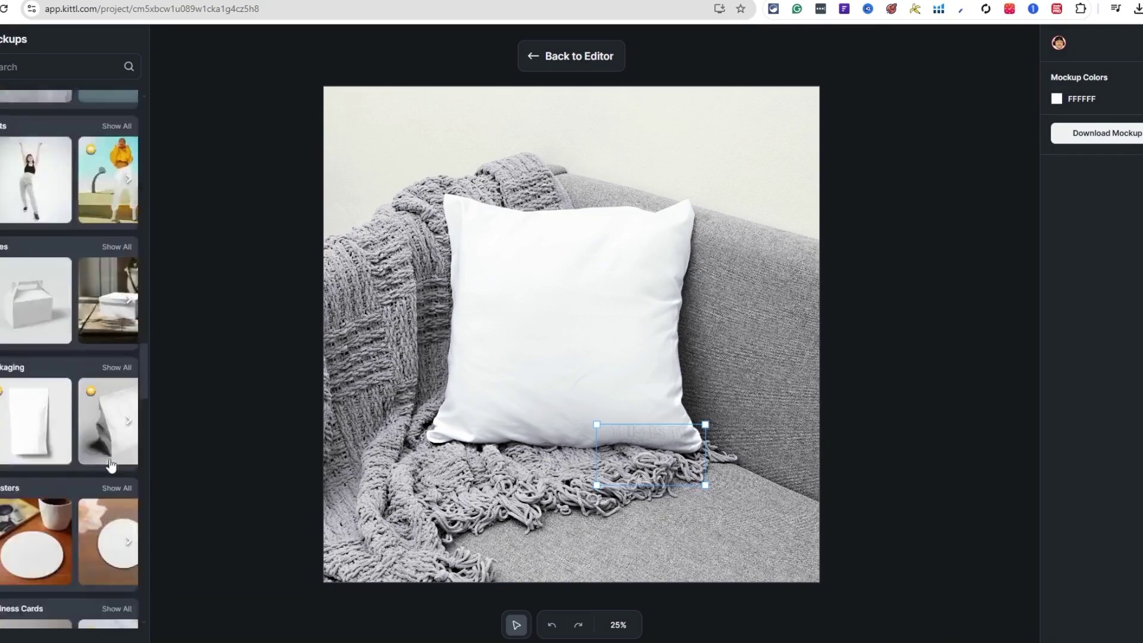
scroll(110, 464, "down", 6)
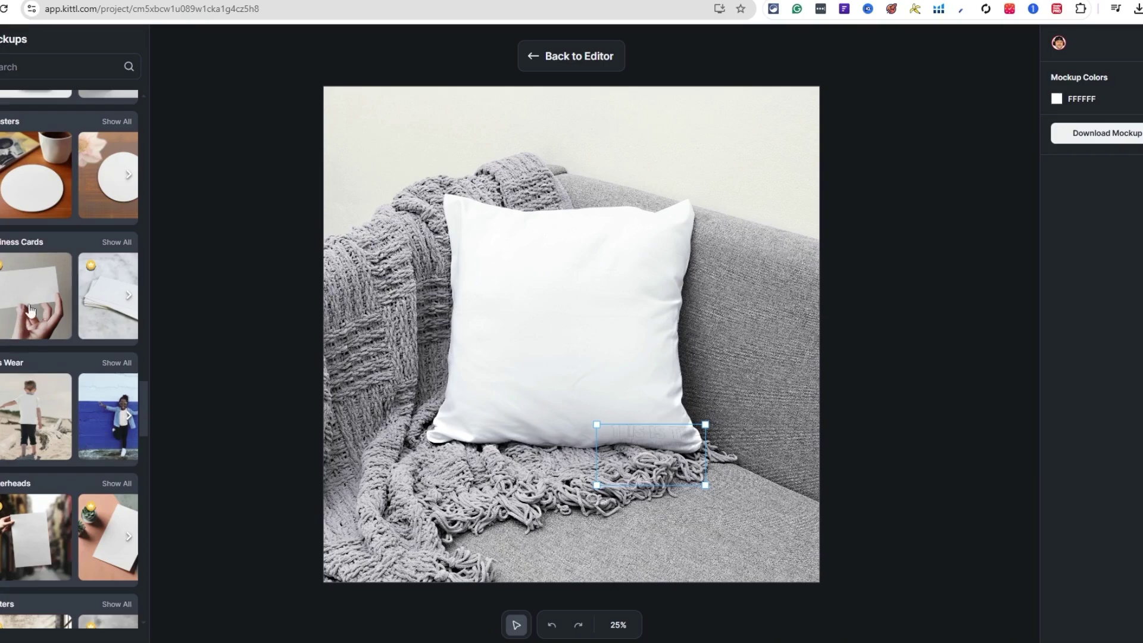
left_click(116, 241)
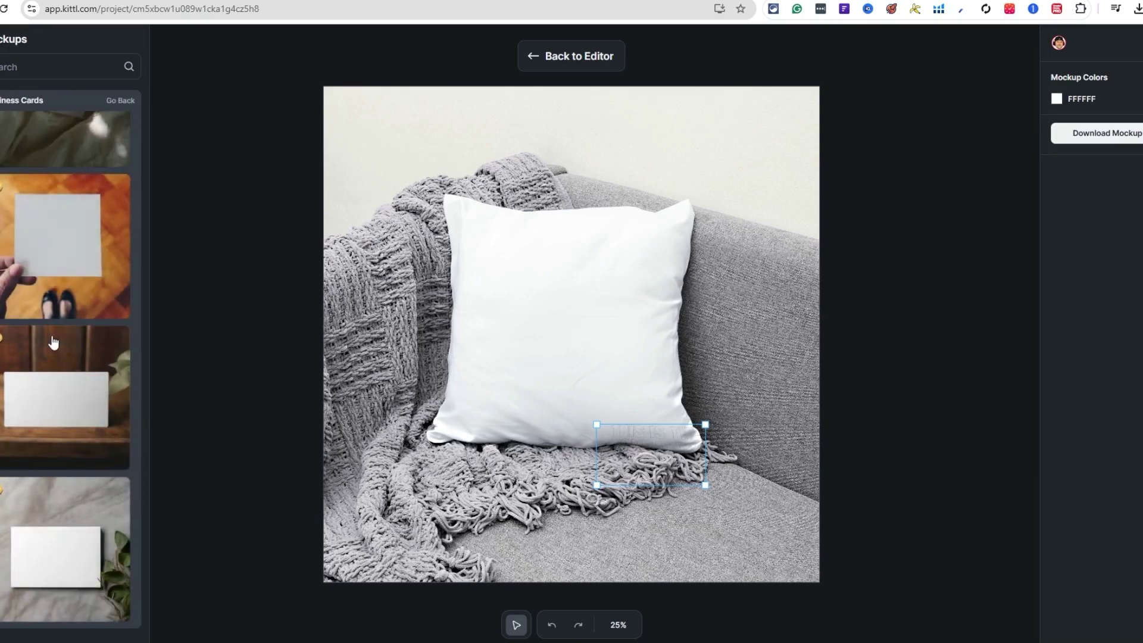
scroll(53, 342, "down", 10)
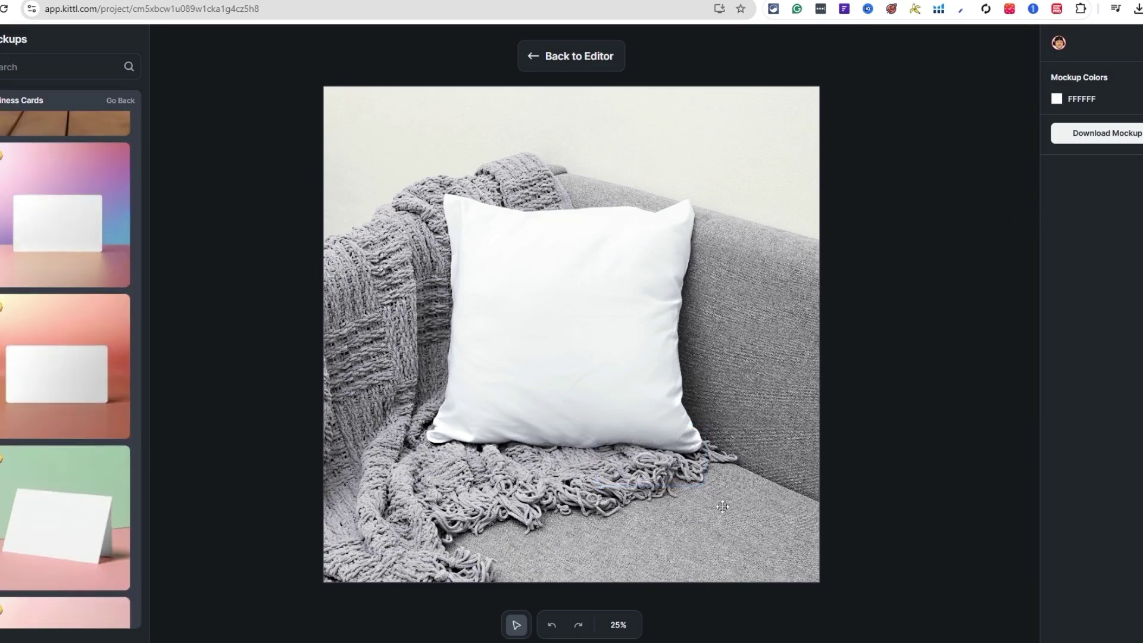
Download the pillow mockup image and try adjusting the mockup's solid color
left_click(1108, 141)
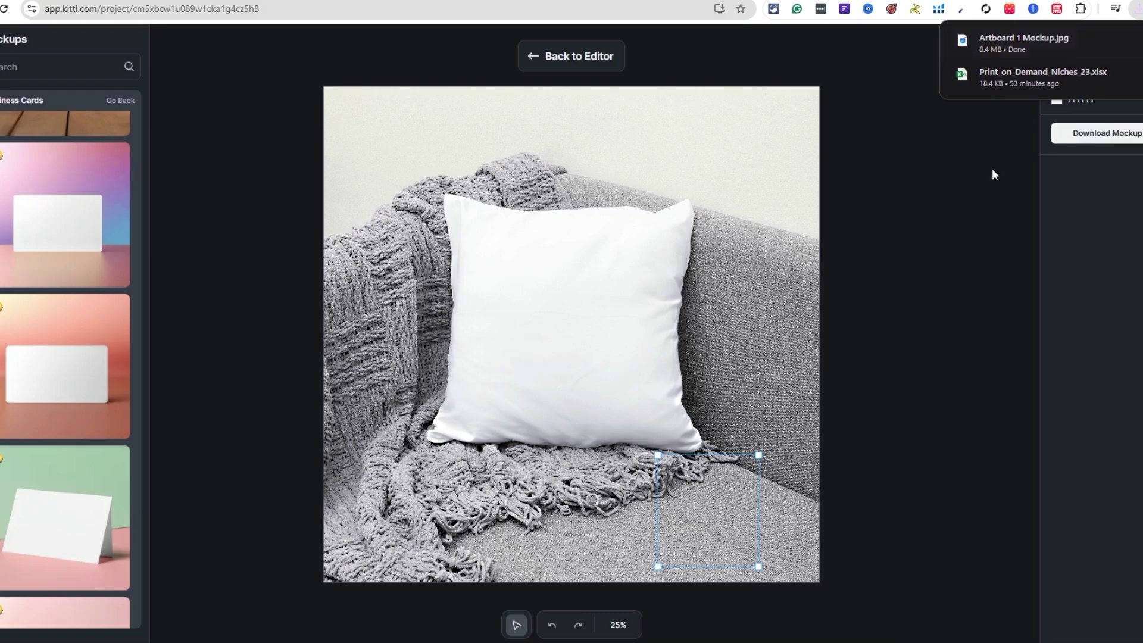
left_click(1056, 100)
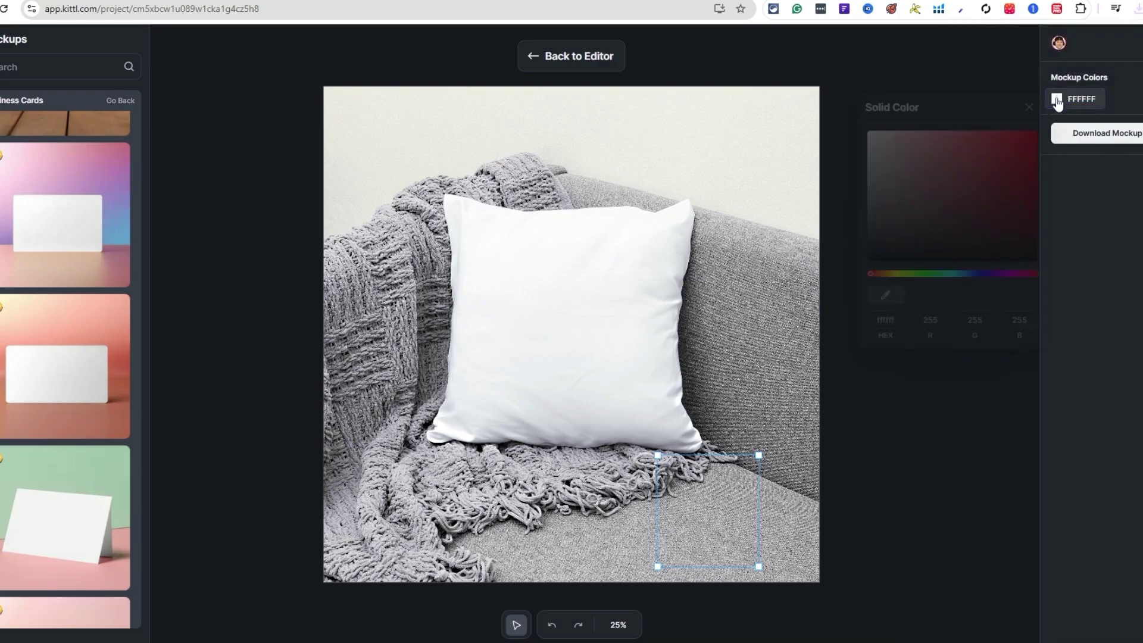
left_click_drag(944, 217, 1046, 284)
Return to the editor and upload the white "this is the mondayest thursday ever" image from the Downloads folder
left_click(526, 56)
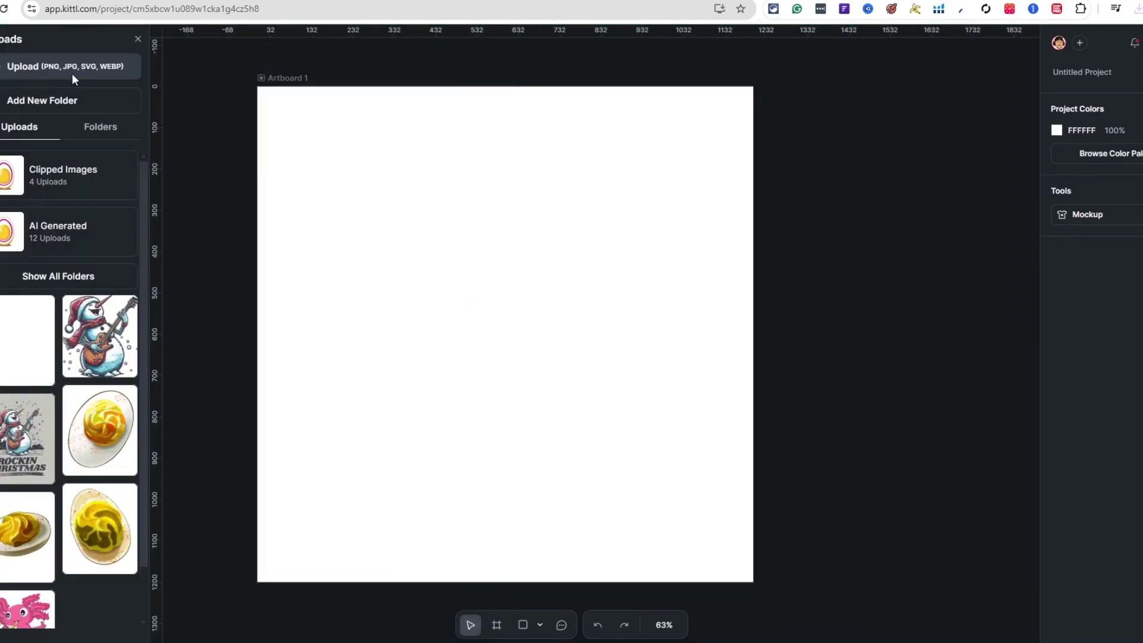
left_click(71, 73)
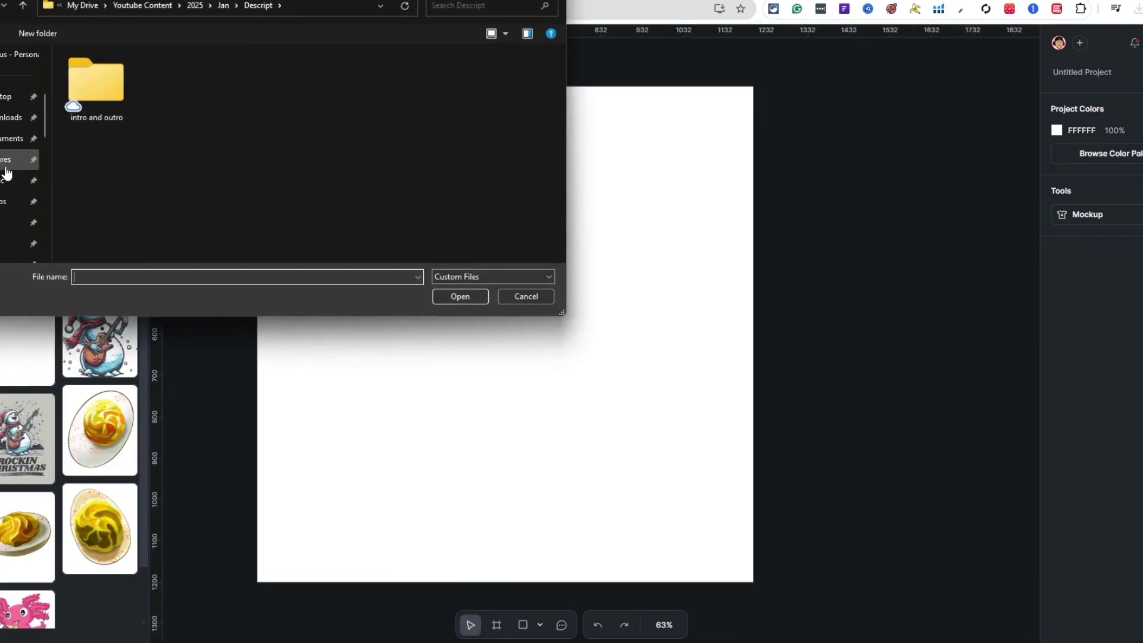
left_click(18, 117)
scroll(223, 143, "down", 3)
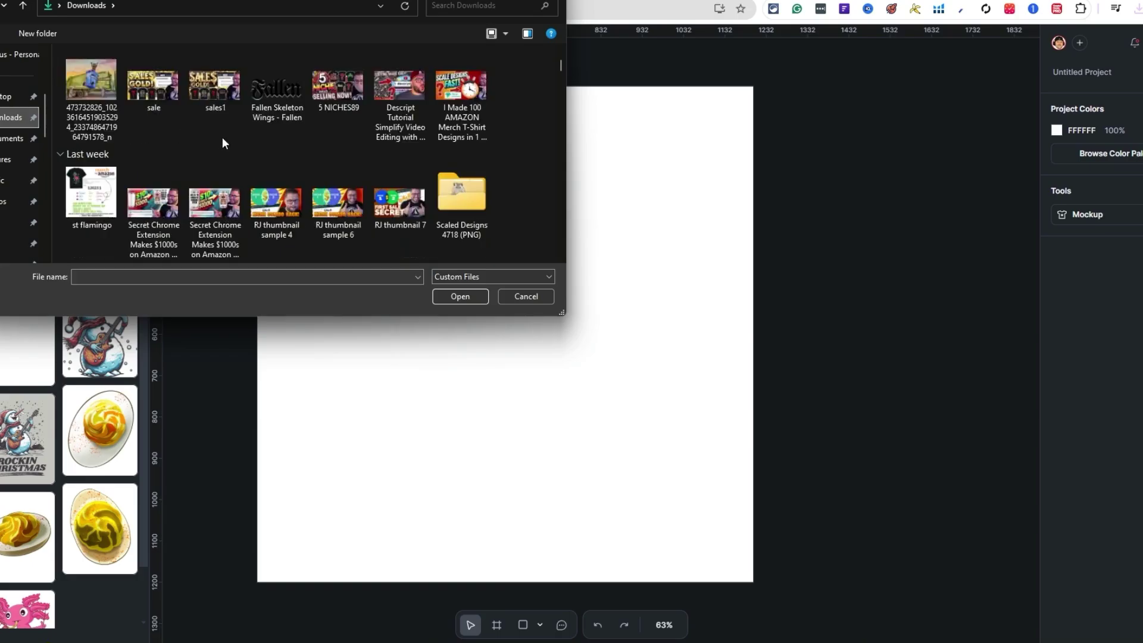
scroll(227, 145, "down", 3)
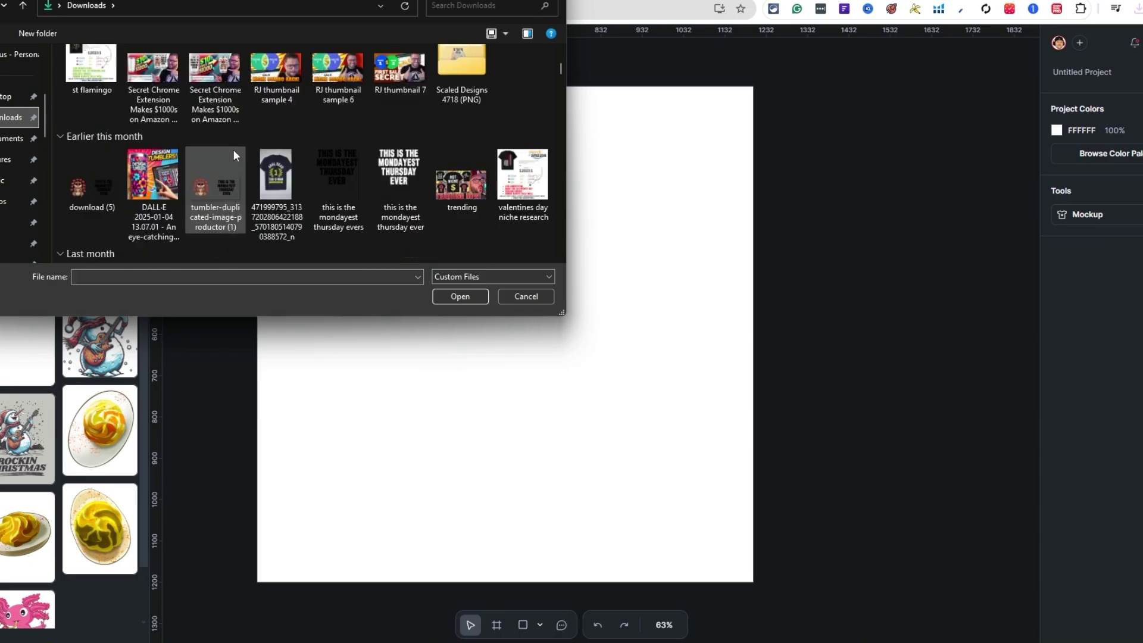
left_click(416, 180)
left_click(452, 297)
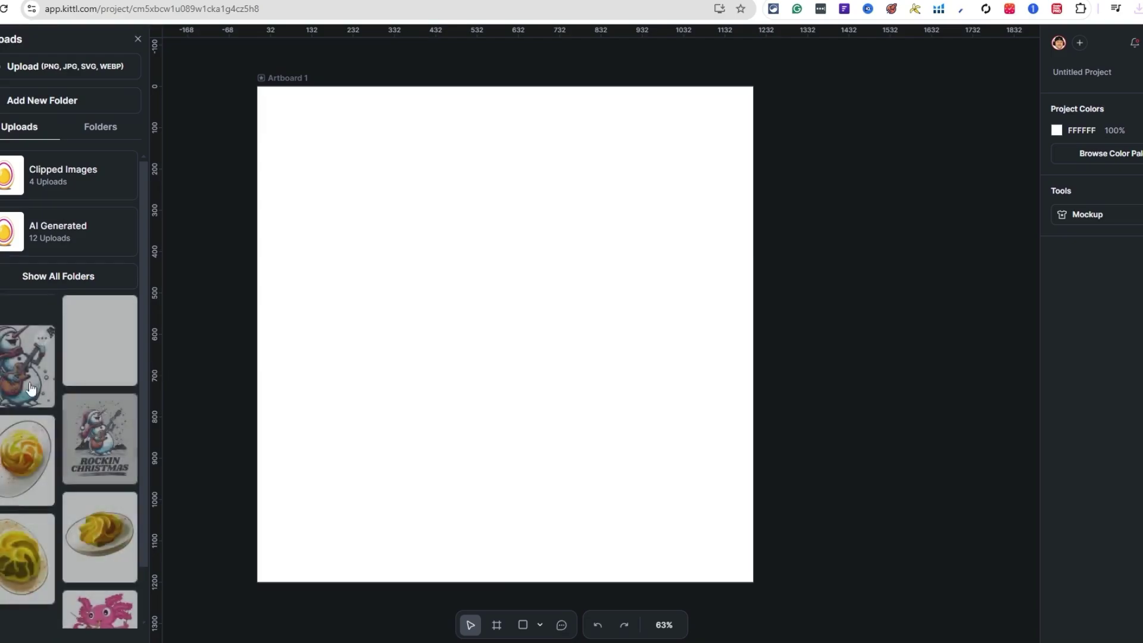
Set the artboard background to black (000000) and enlarge the white text image on it
left_click(280, 393)
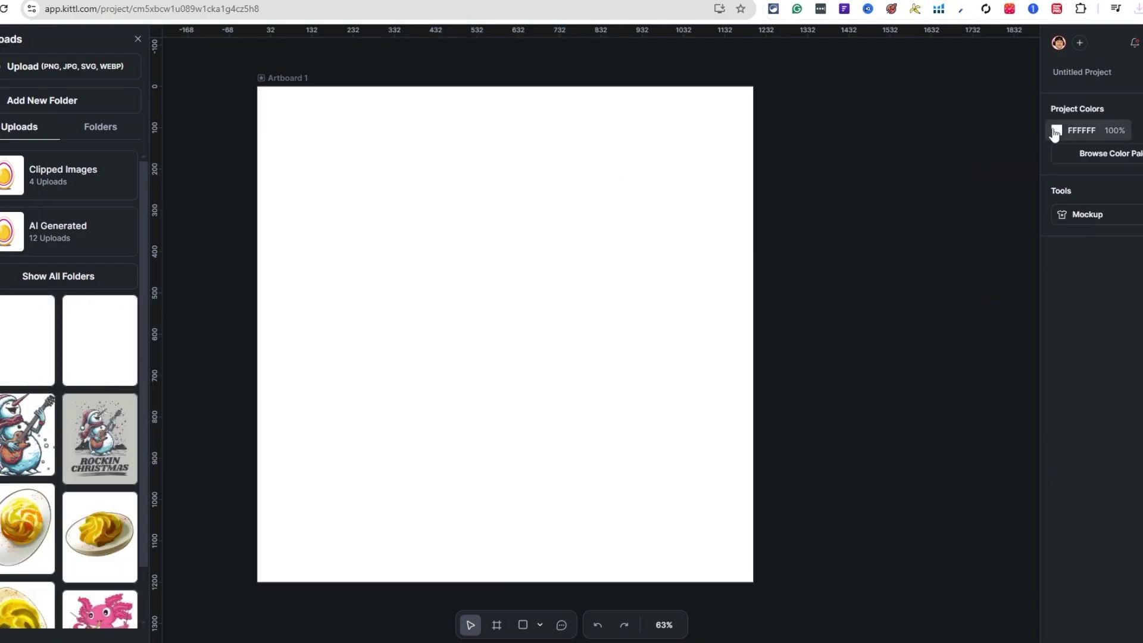
left_click(1055, 131)
left_click(869, 298)
left_click(806, 178)
left_click(571, 416)
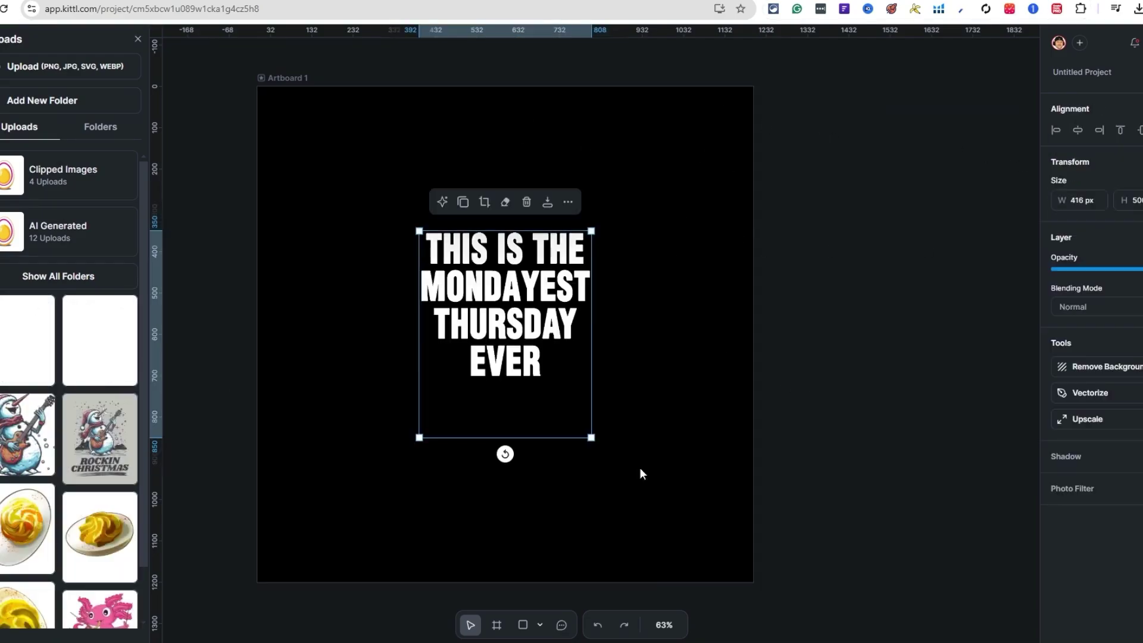
left_click_drag(589, 440, 690, 500)
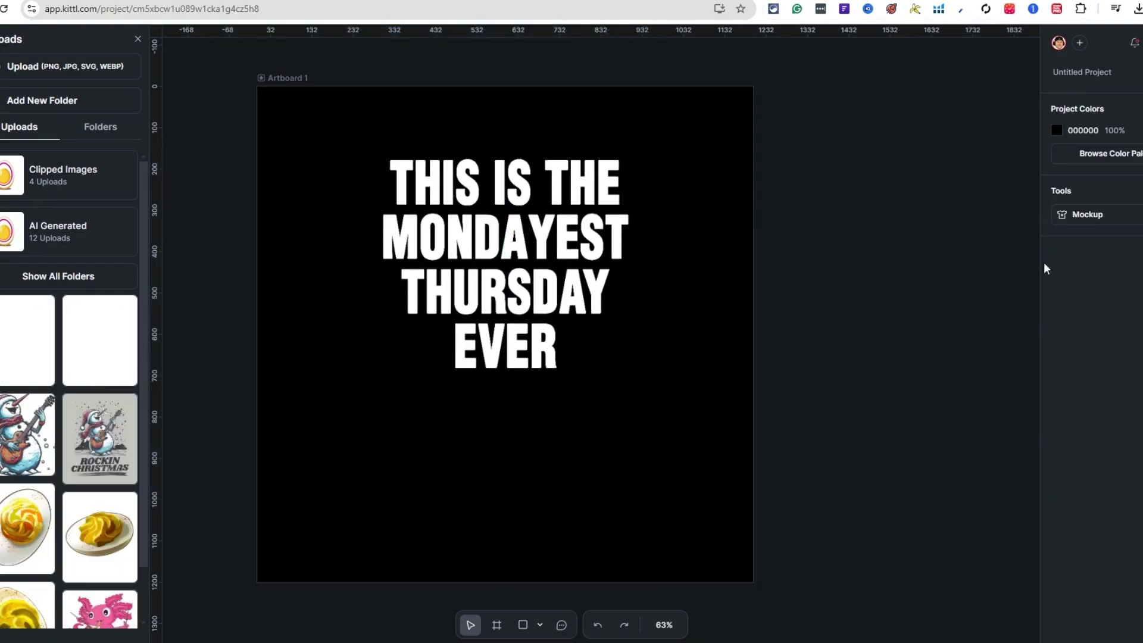
Enlarge the text design on the pillow mockup and download the mockup image
left_click(1060, 214)
left_click(624, 387)
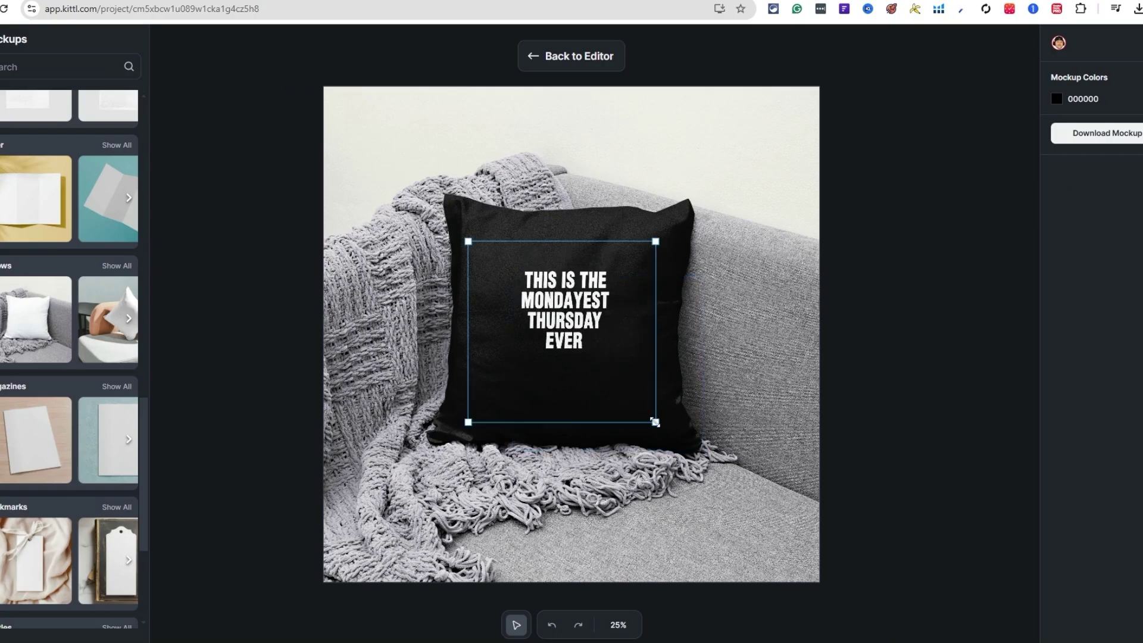
left_click_drag(655, 423, 704, 461)
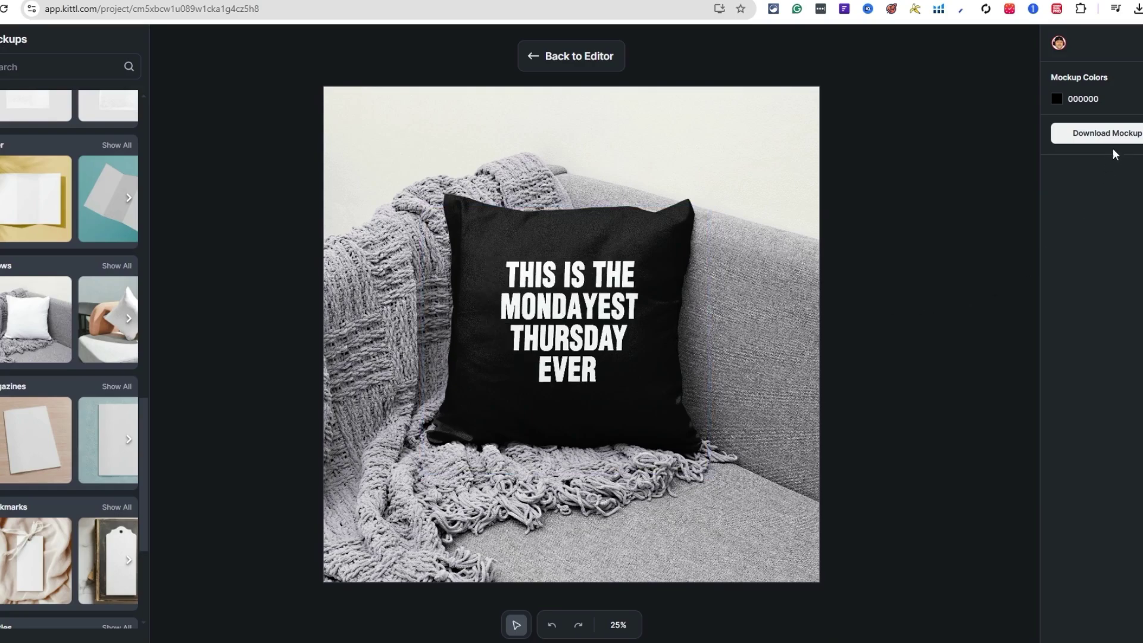
left_click(1097, 133)
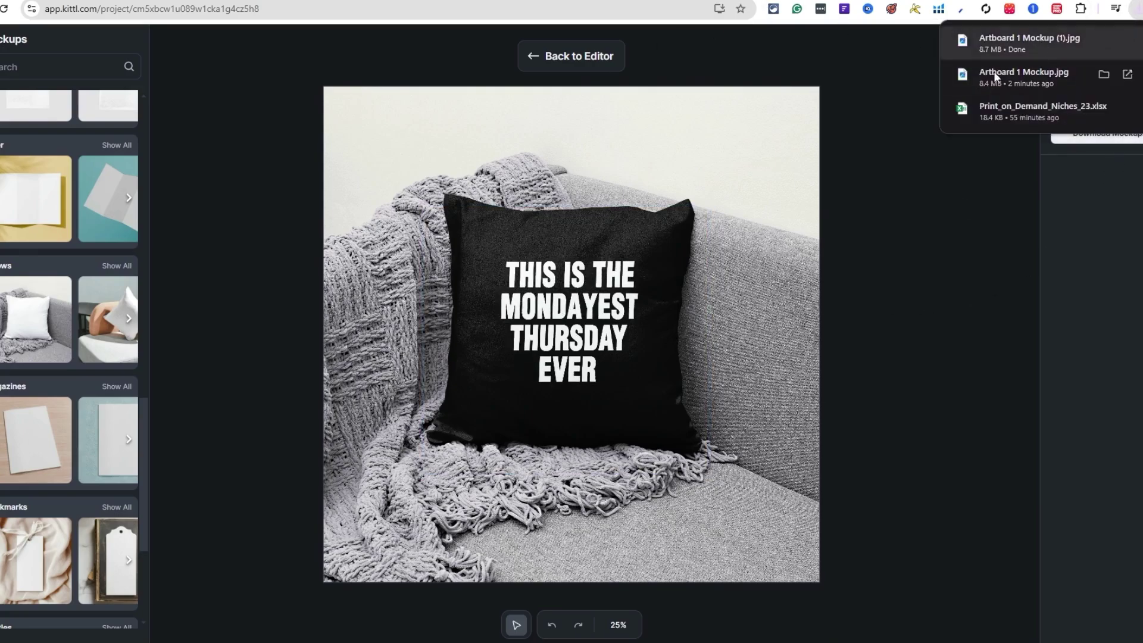
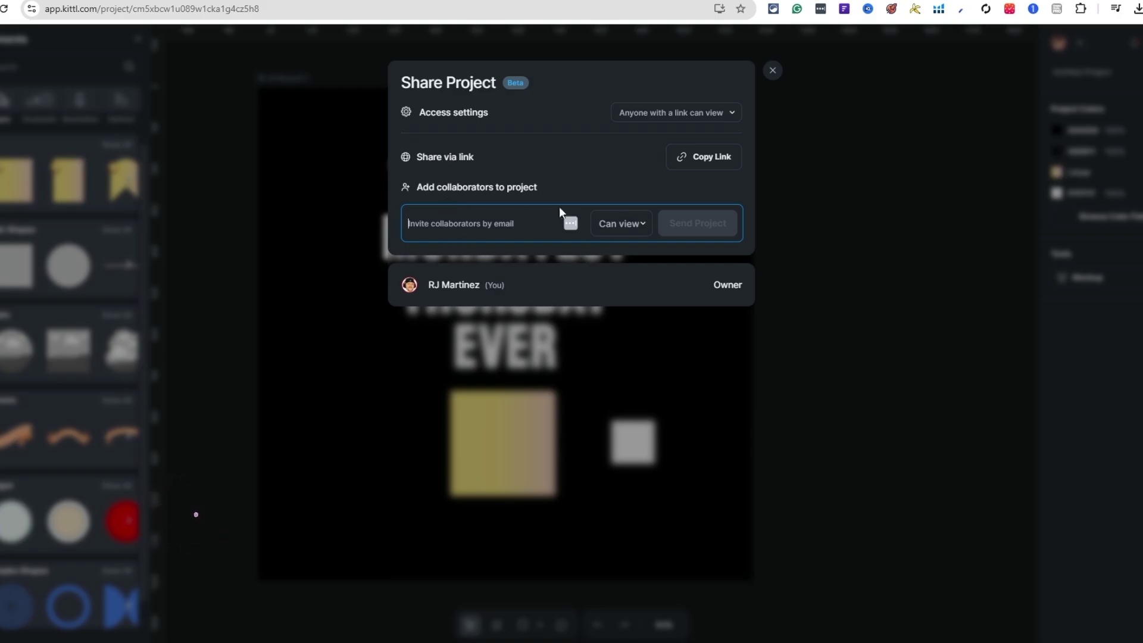
Keep the project's access at "Anyone with a link can view" and copy the share link
left_click(677, 113)
left_click(681, 167)
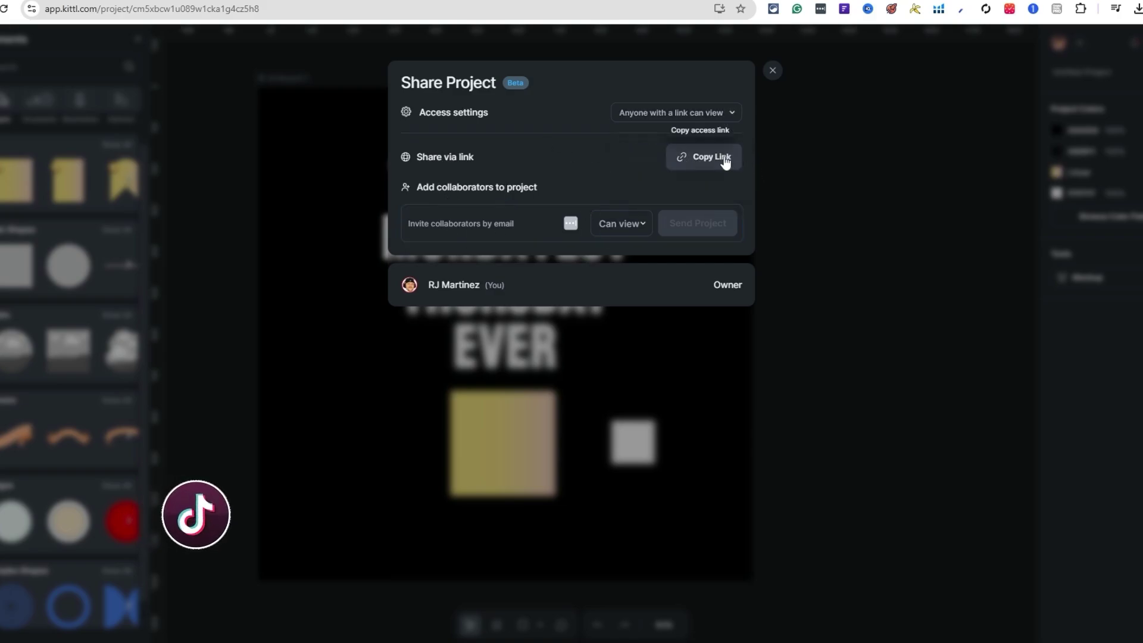
left_click(724, 158)
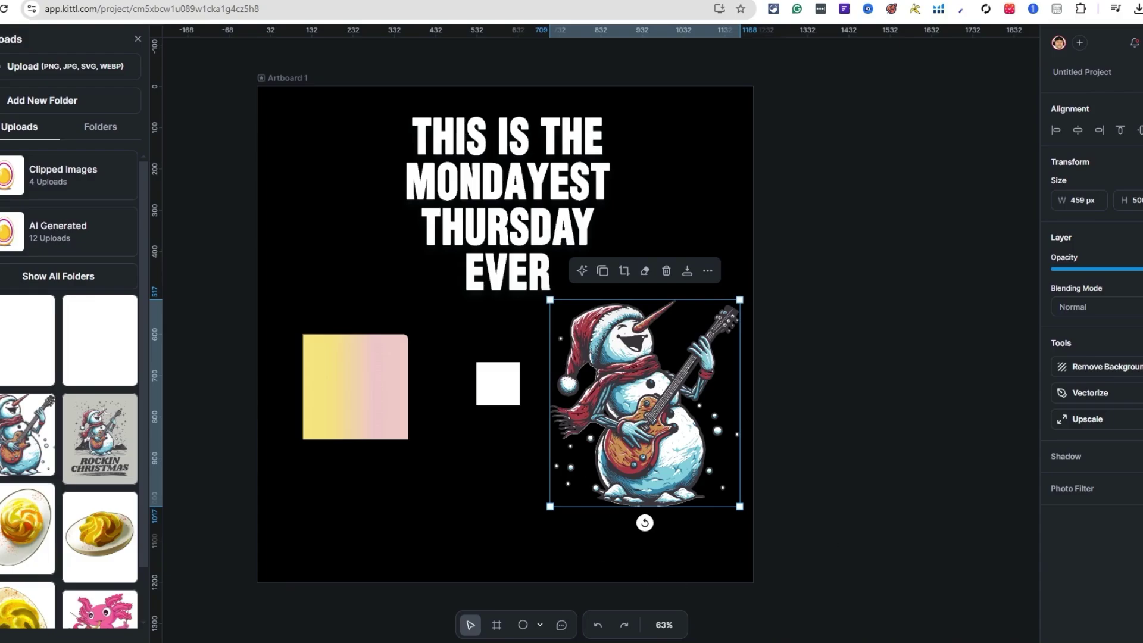
Add the comment "This is a cool grapic" on the snowman image and open its thread
key("c")
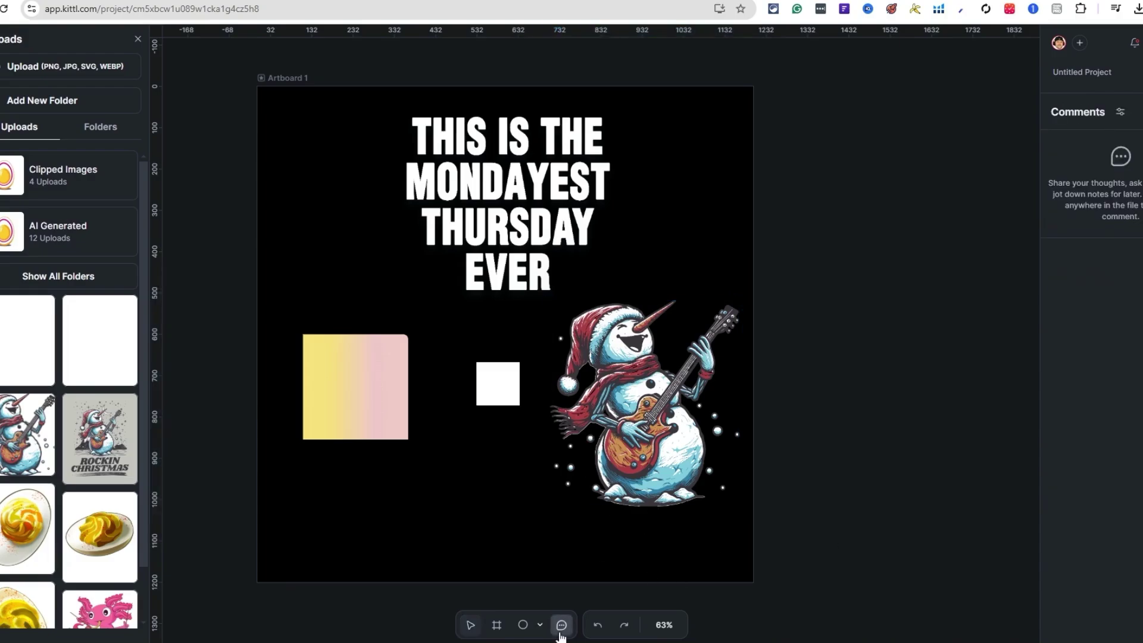
left_click(658, 371)
type("Thi")
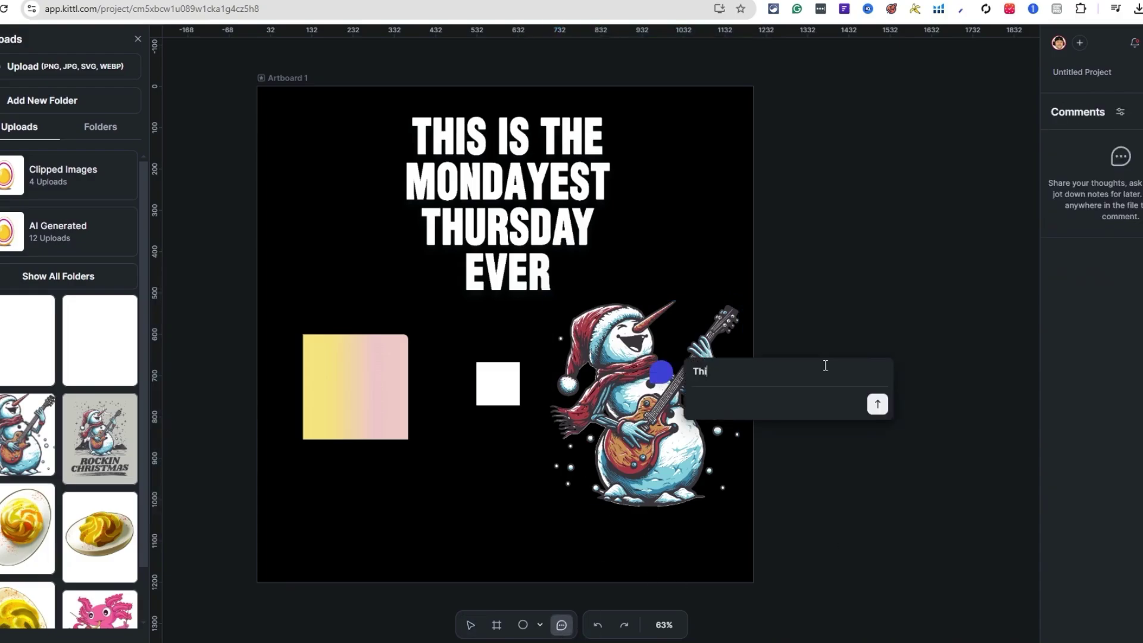
type("s is a cool grapic")
key("Return")
left_click(1091, 153)
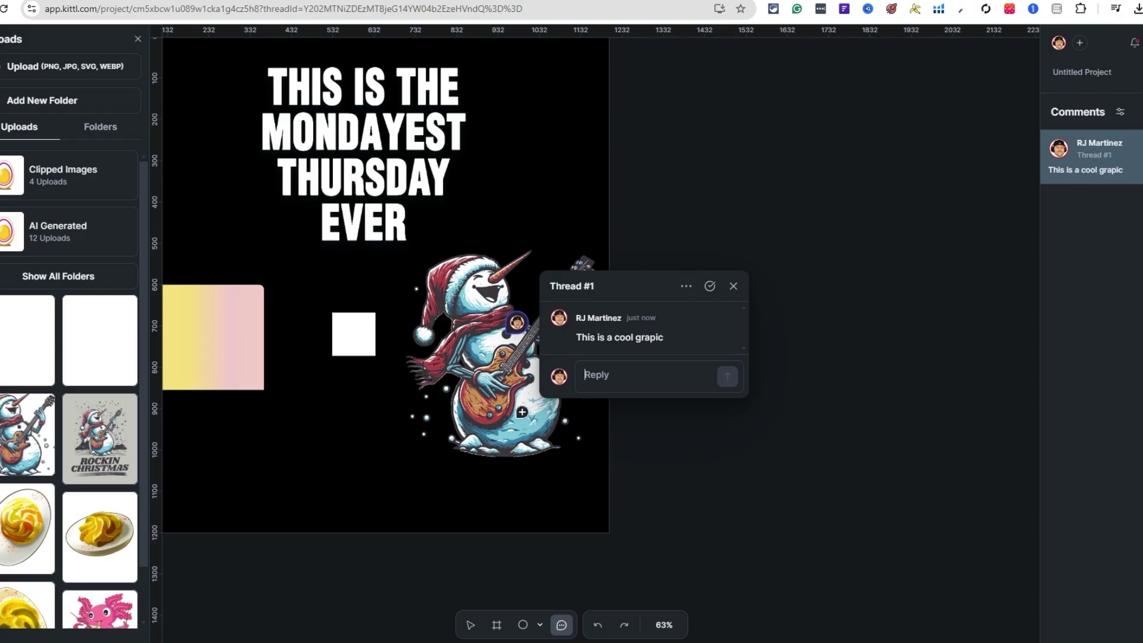
Add the comment "You can do a little better than this" on the headline text and open its thread
left_click(436, 128)
type("You can do a little better t")
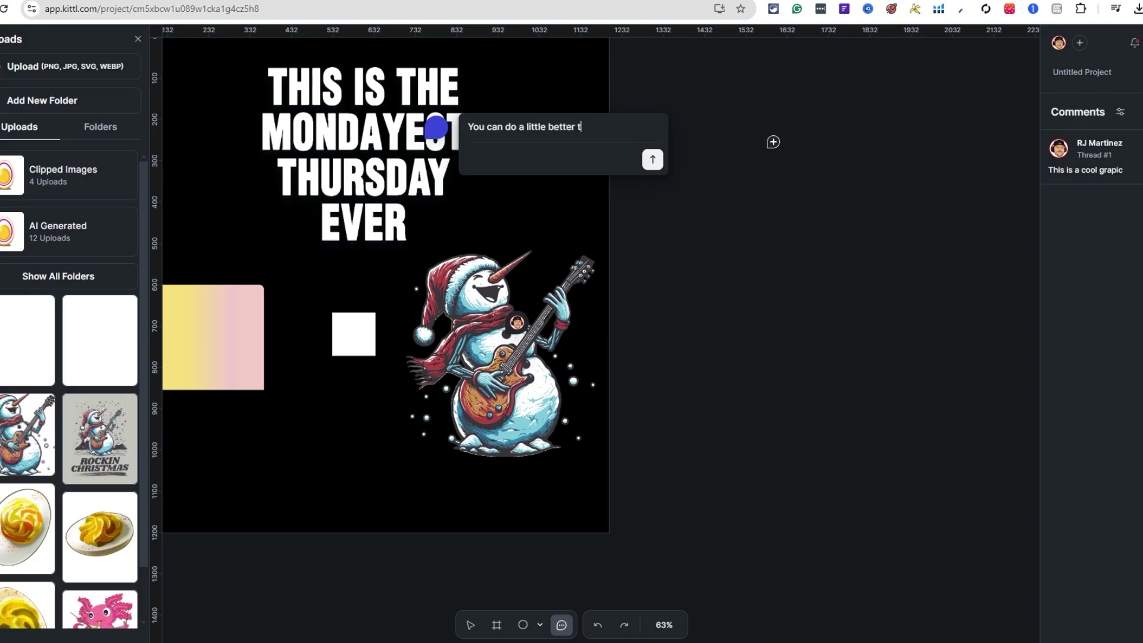
key("Return")
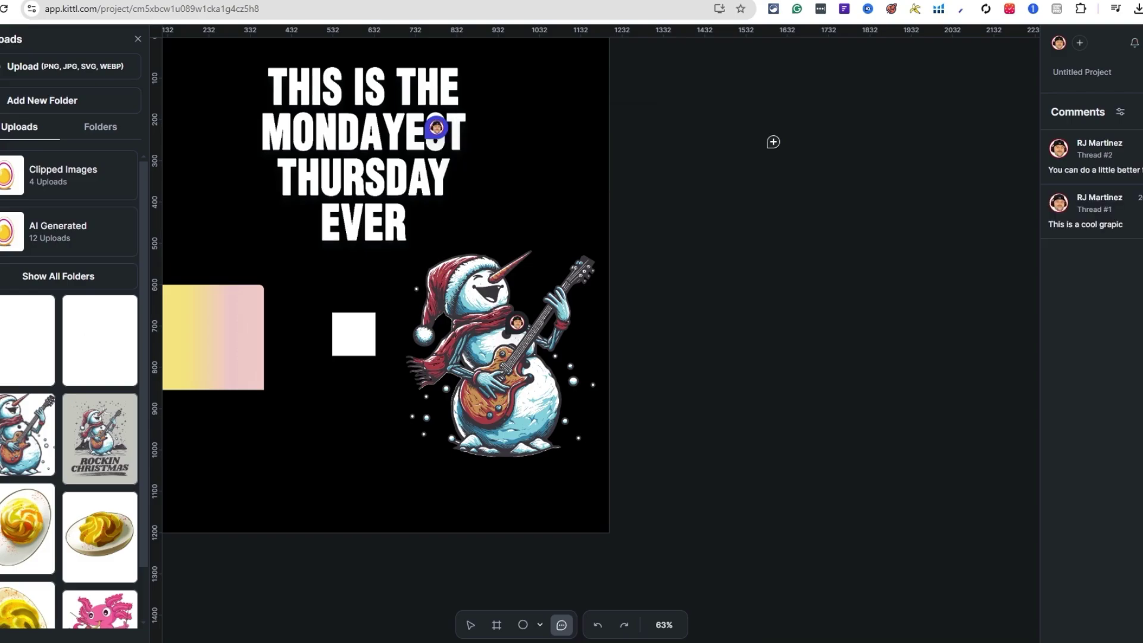
left_click(1095, 160)
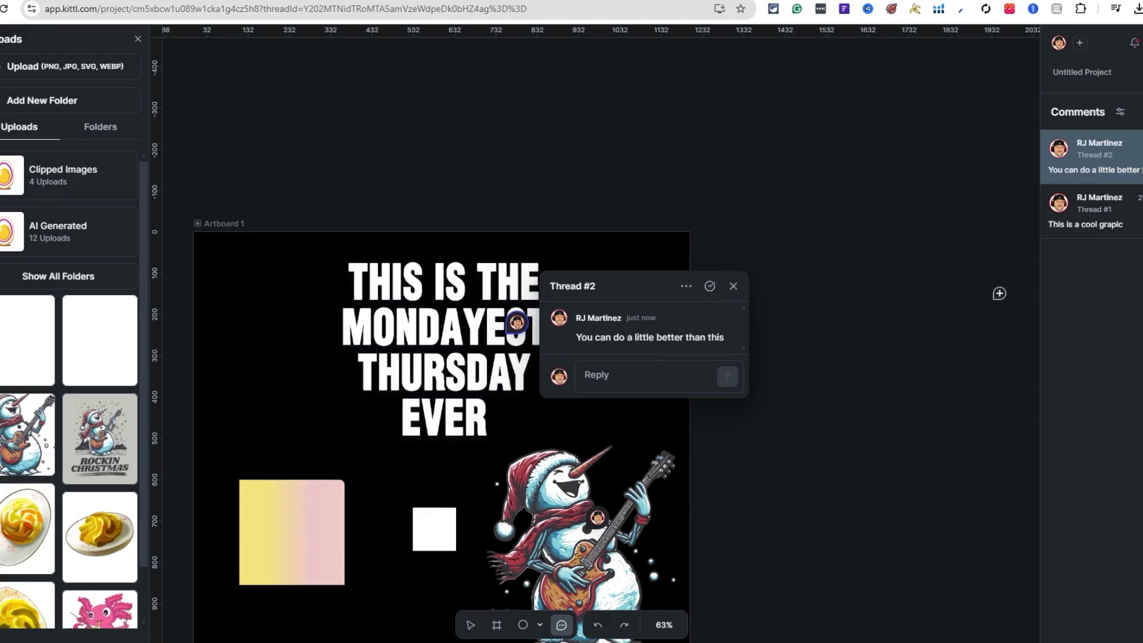
left_click(1113, 178)
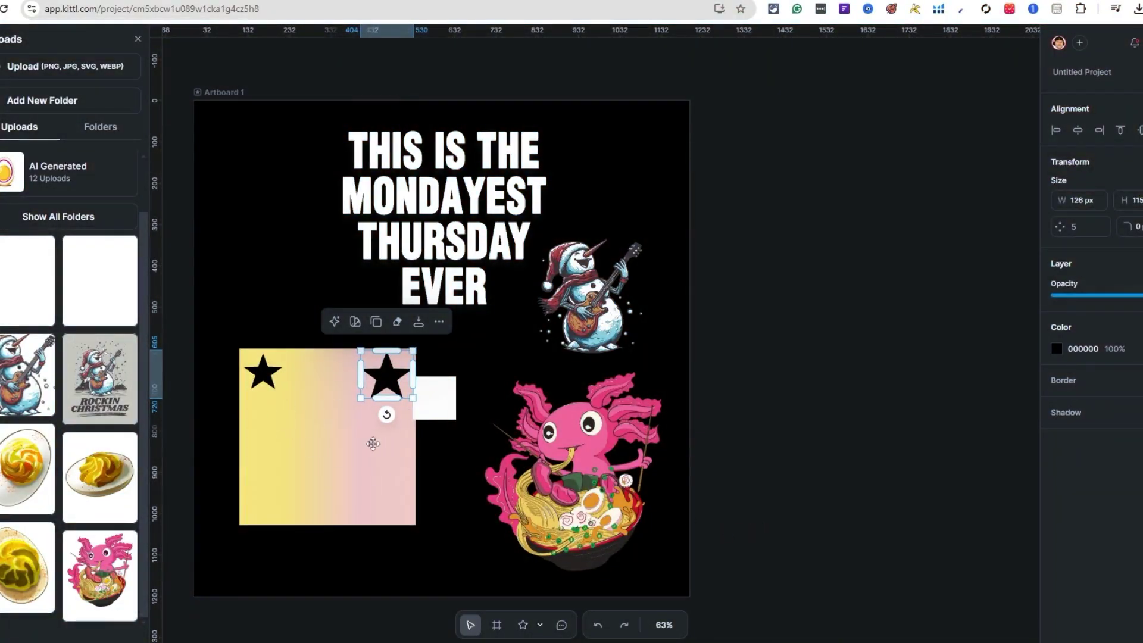
Draw a star about 257 px wide in the middle of the gradient square
left_click(373, 443)
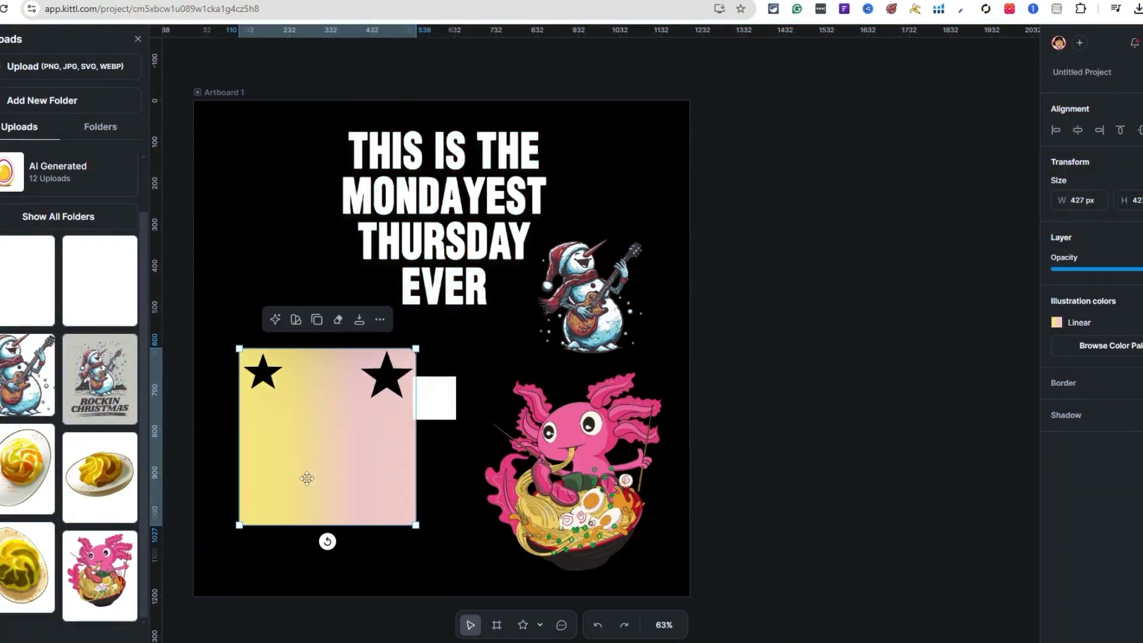
left_click(541, 626)
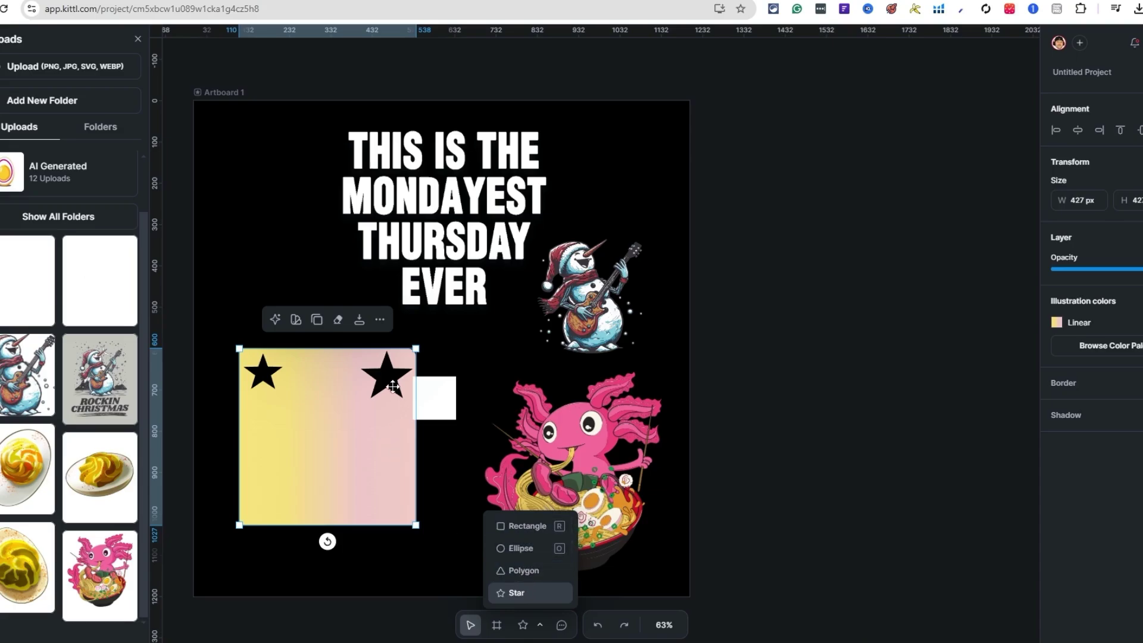
left_click(531, 593)
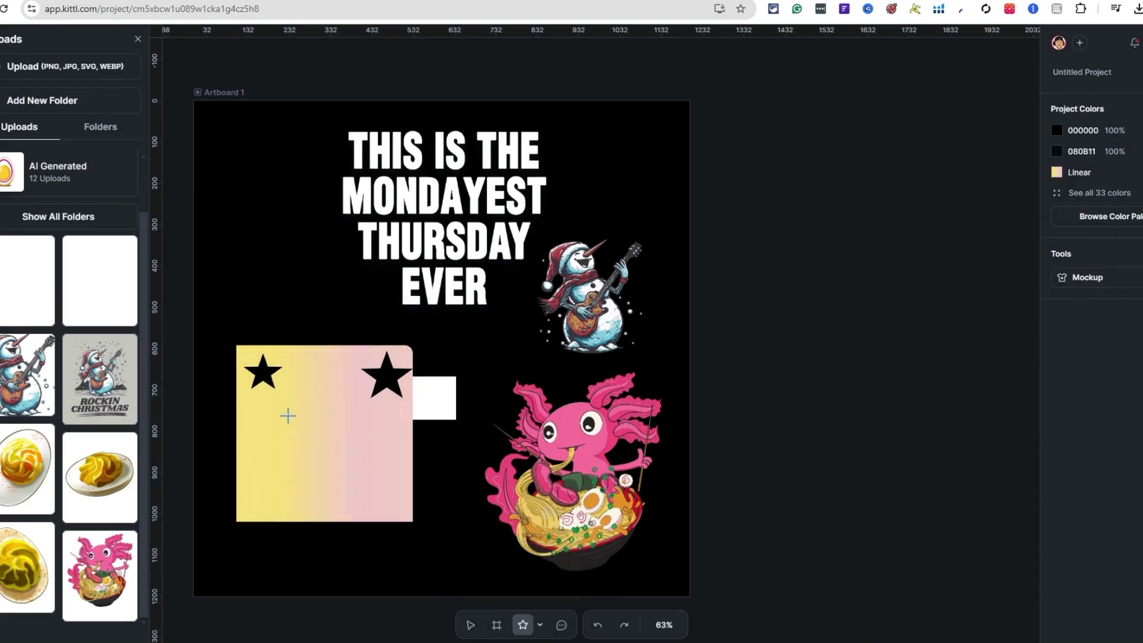
left_click_drag(297, 420, 384, 497)
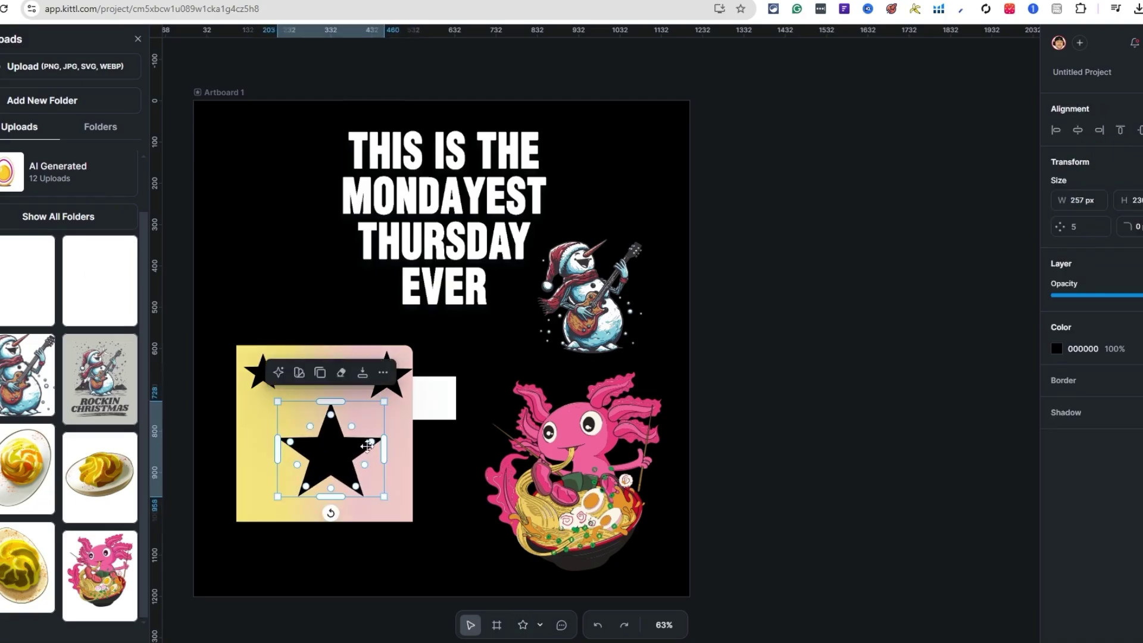
Enlarge the new star to about 367 px wide and moderately round its corners
left_click_drag(378, 405, 386, 379)
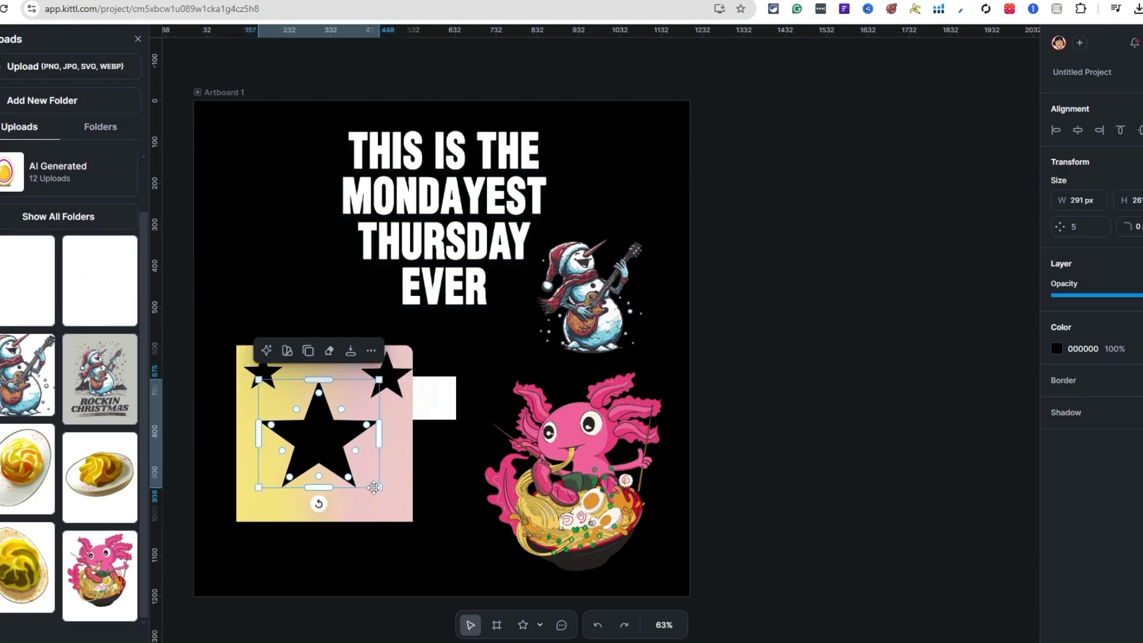
left_click_drag(386, 493, 407, 512)
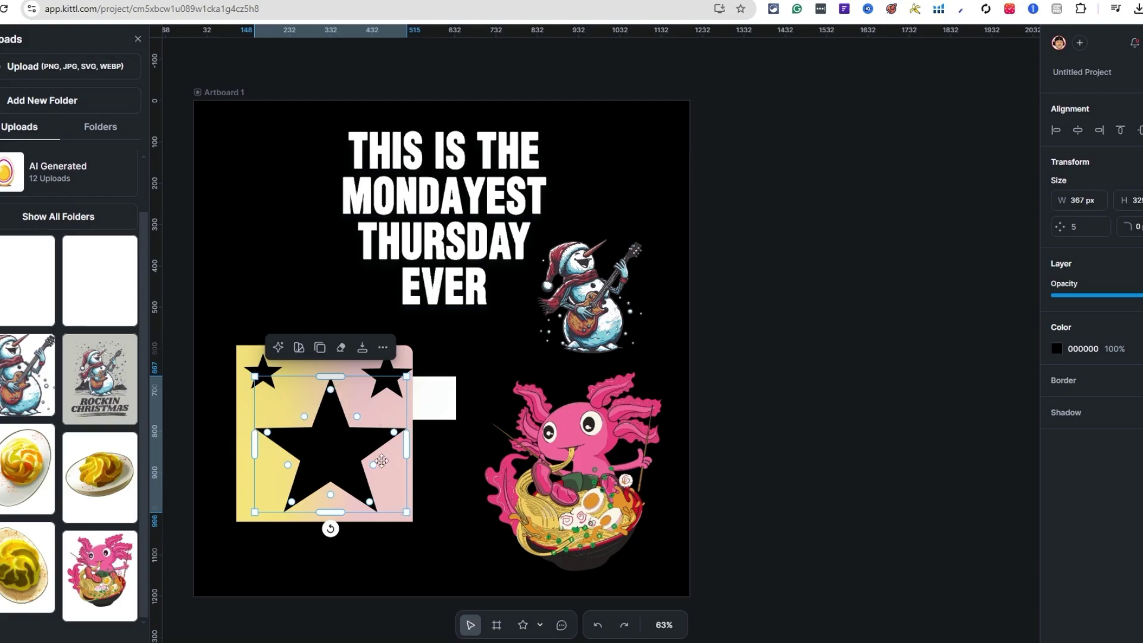
left_click_drag(373, 471, 360, 459)
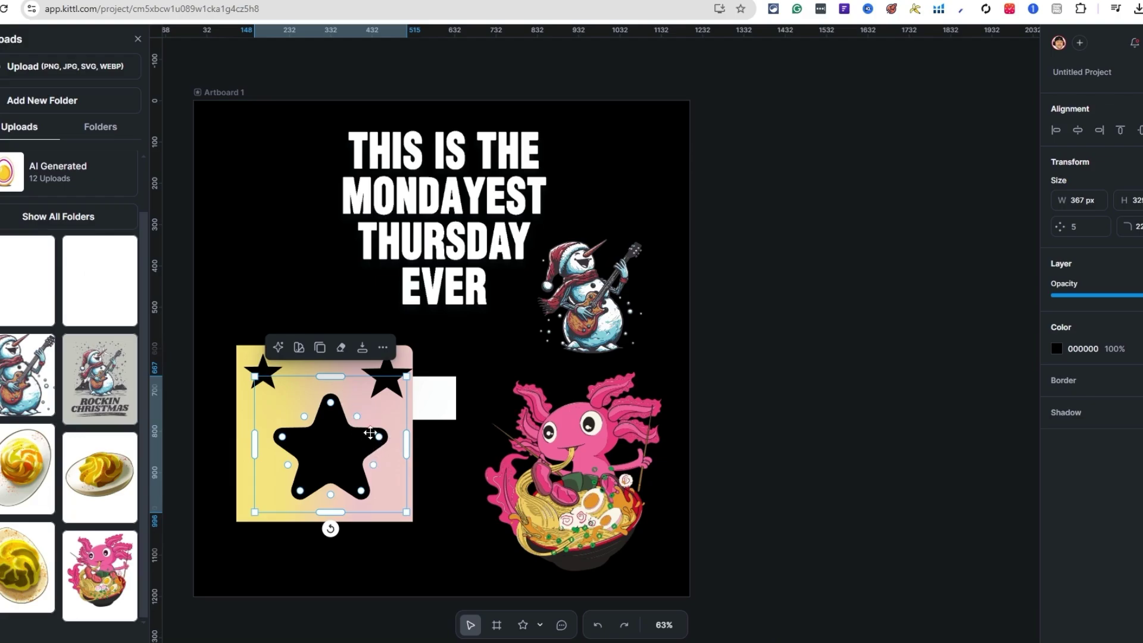
left_click_drag(372, 464, 371, 459)
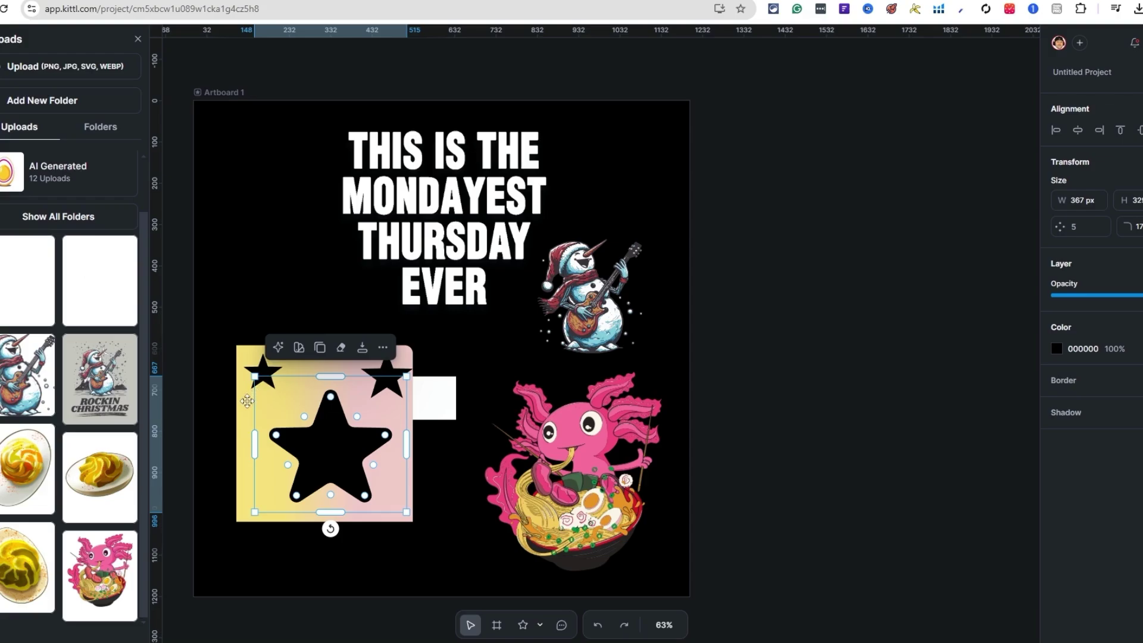
Reposition the large rounded star inside the gradient square
left_click_drag(314, 431, 308, 390)
left_click(540, 633)
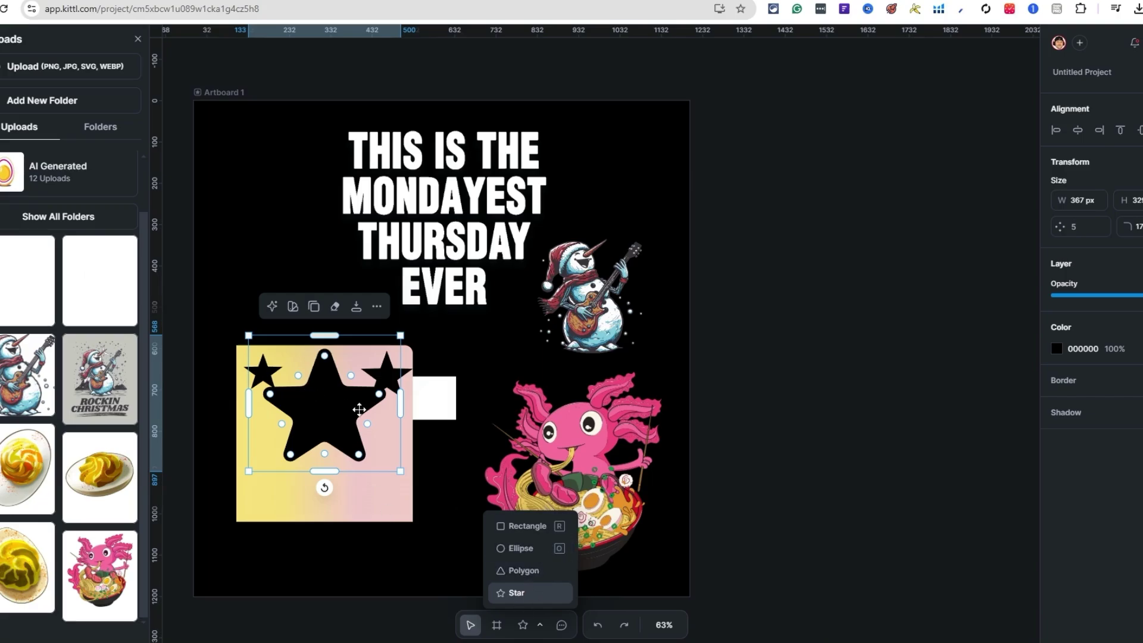
left_click(352, 503)
left_click(367, 441)
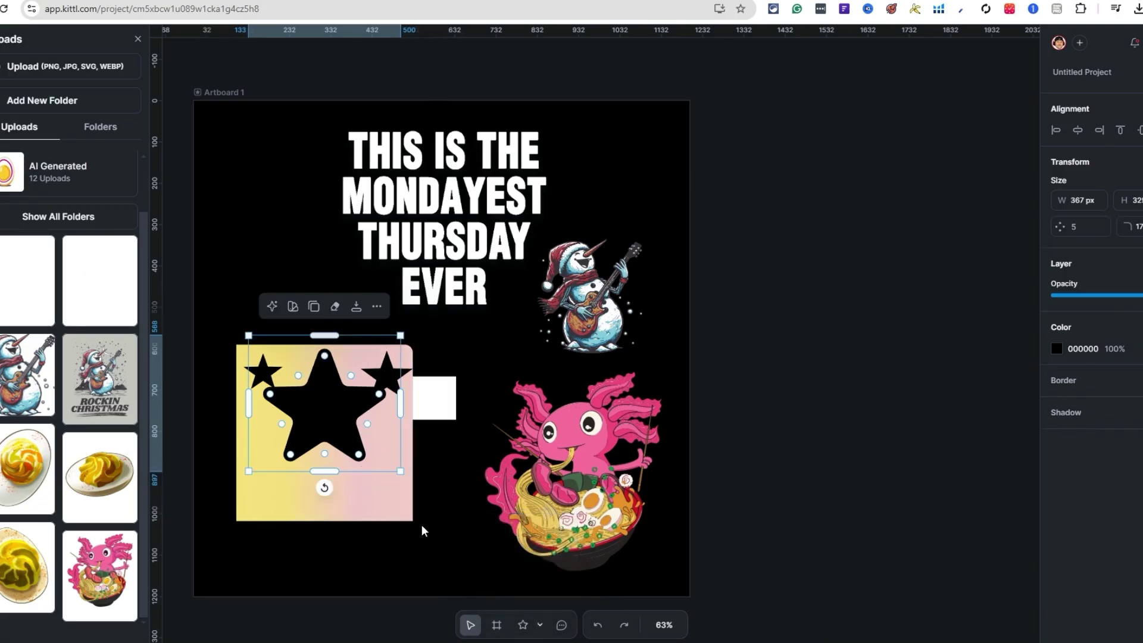
left_click(359, 497)
left_click(308, 425)
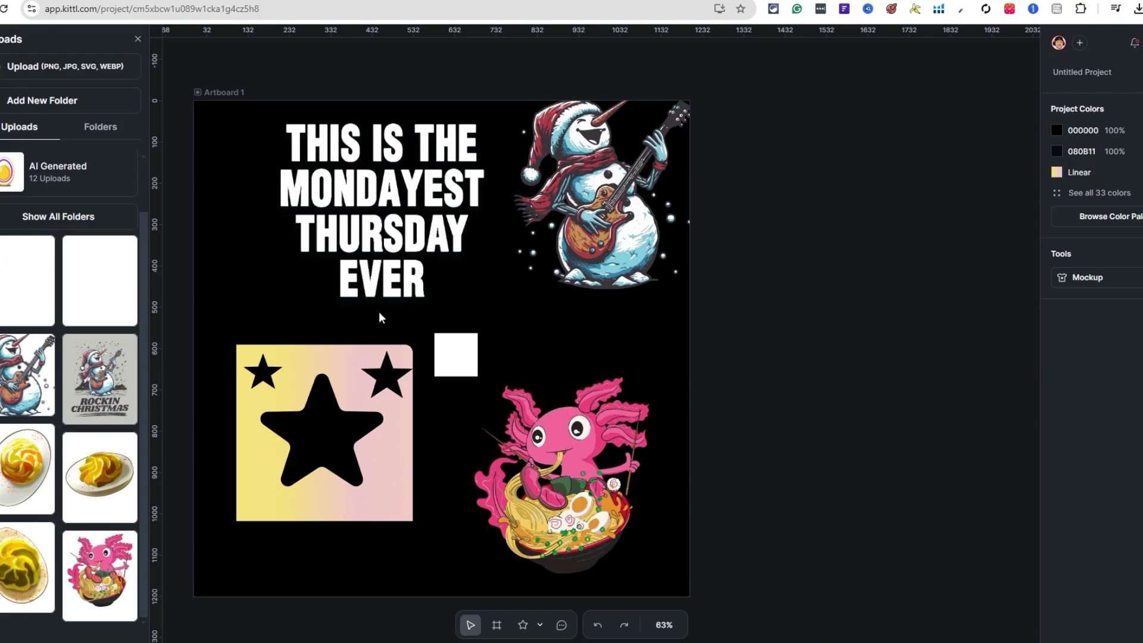
Place a vertical guide at about 91 px and a horizontal guide at about 509 px on the artboard
left_click_drag(156, 262, 231, 264)
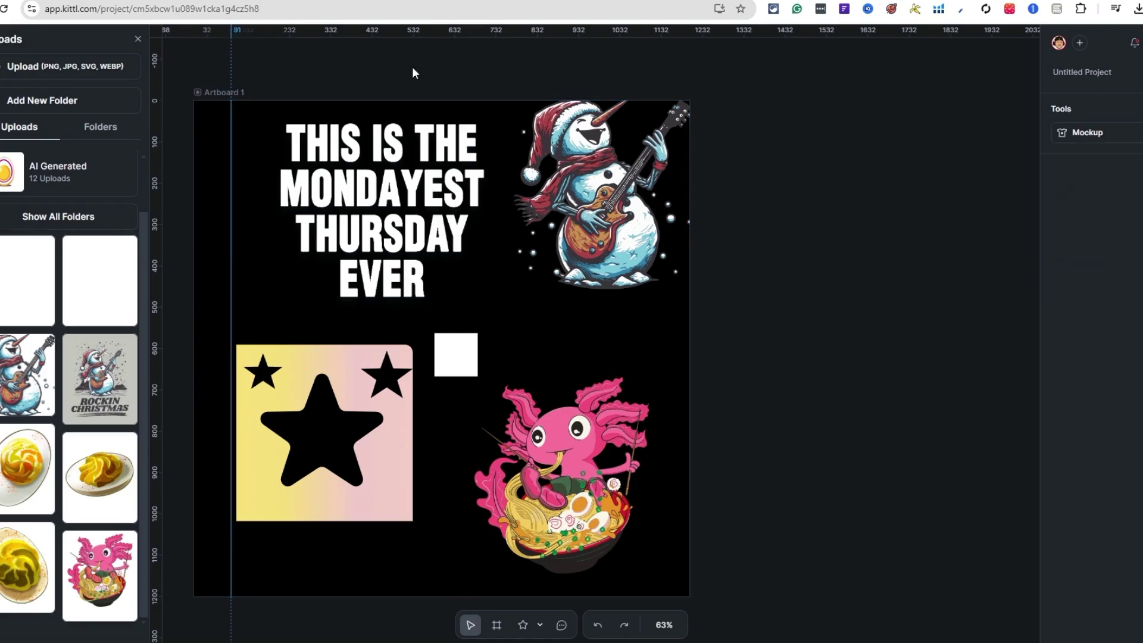
left_click_drag(420, 30, 528, 313)
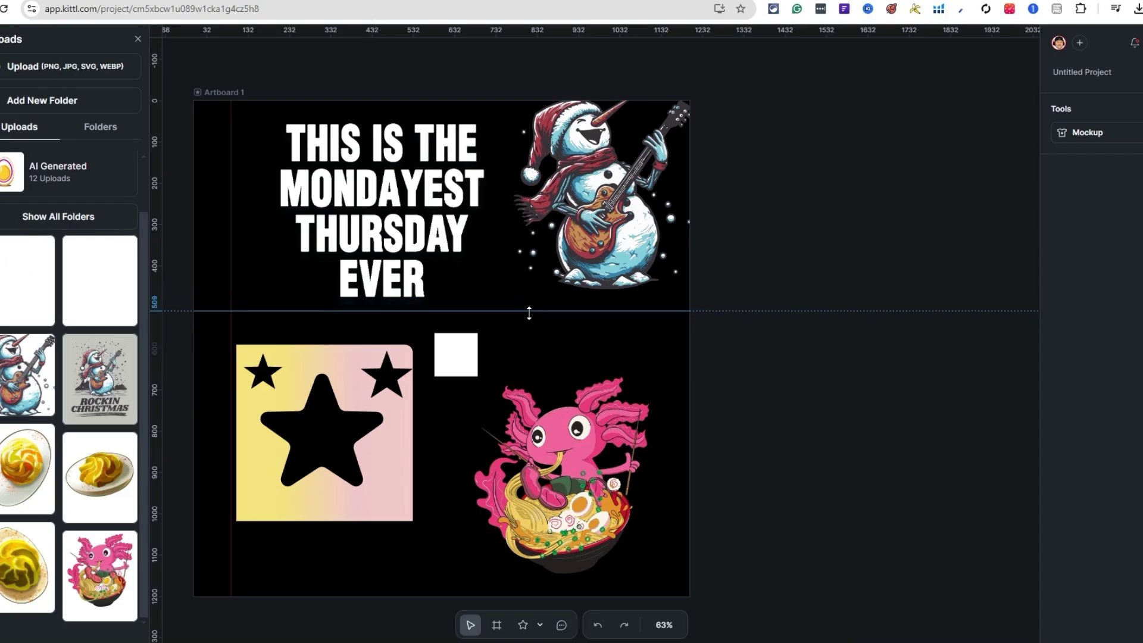
left_click(837, 176)
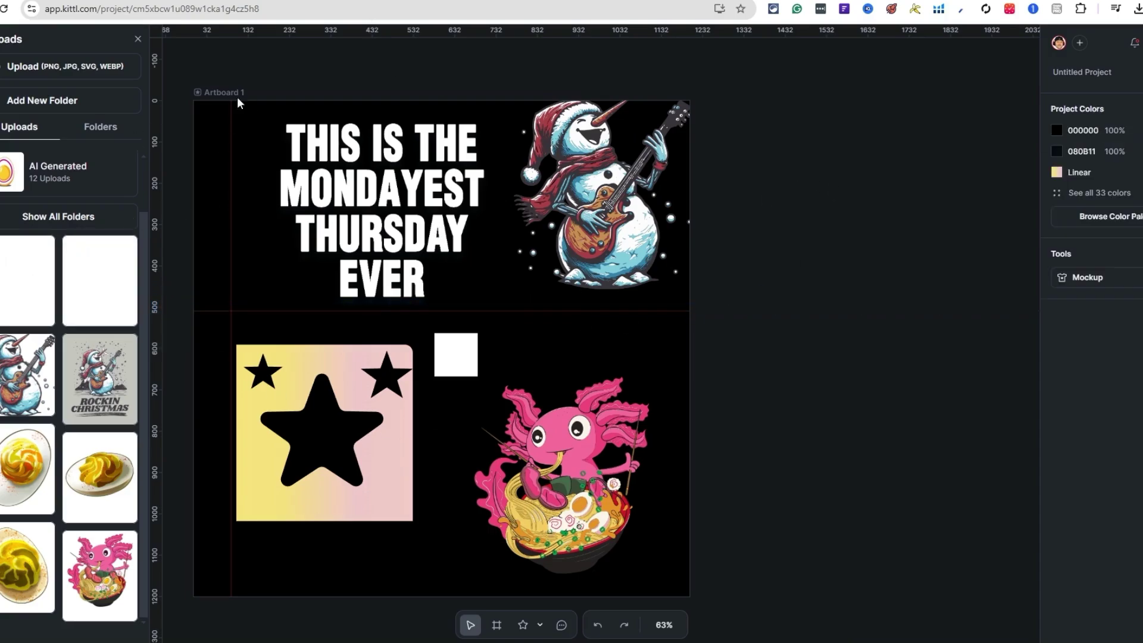
Restyle the pink axolotl ramen artwork with AI Image Restyle, using the green dripping skull community style at Medium strength
left_click_drag(154, 188, 473, 245)
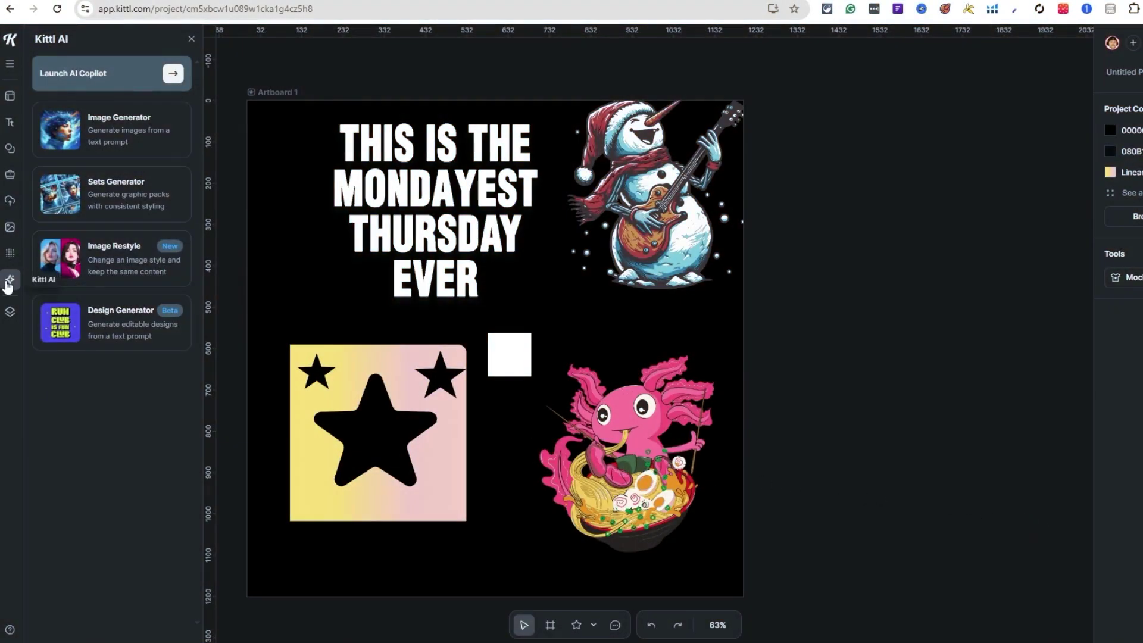
left_click(122, 260)
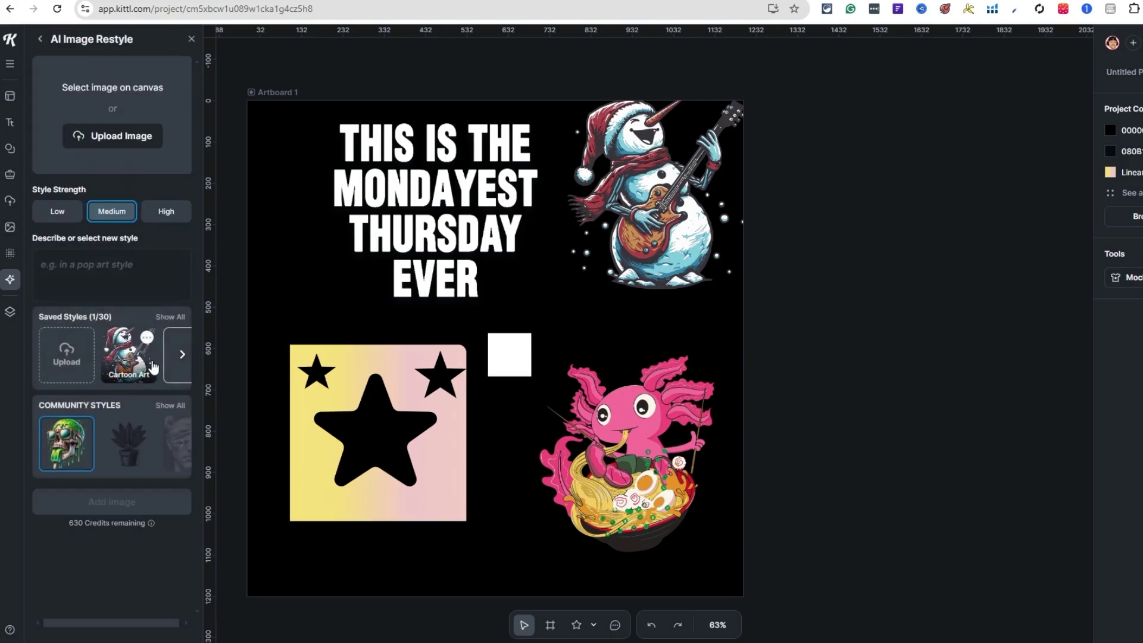
left_click(641, 436)
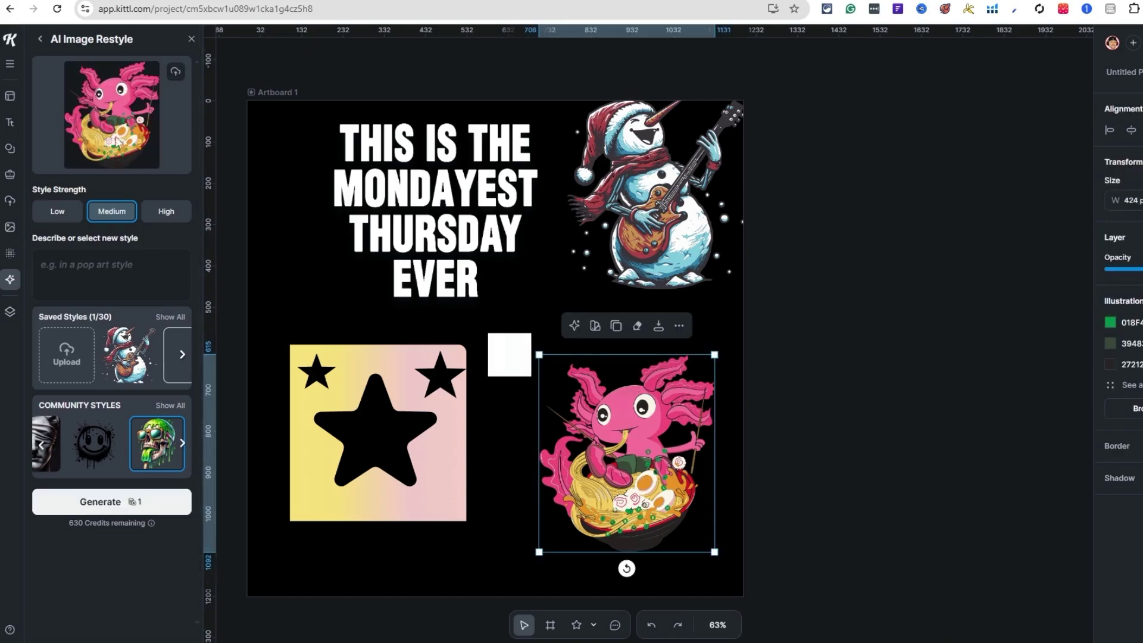
left_click(171, 406)
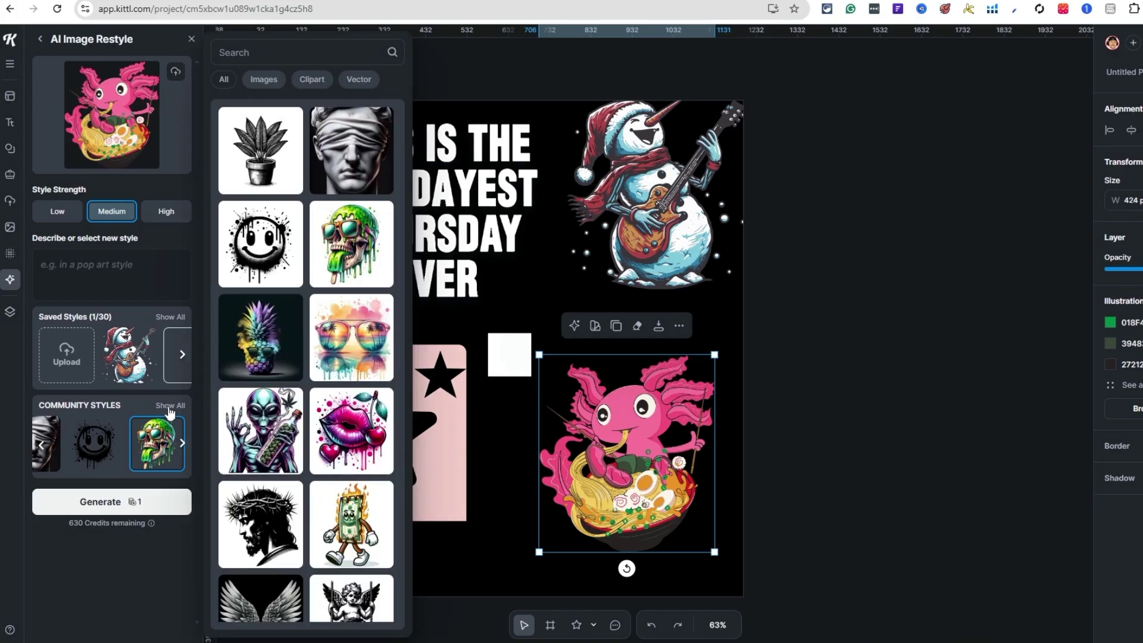
left_click(55, 205)
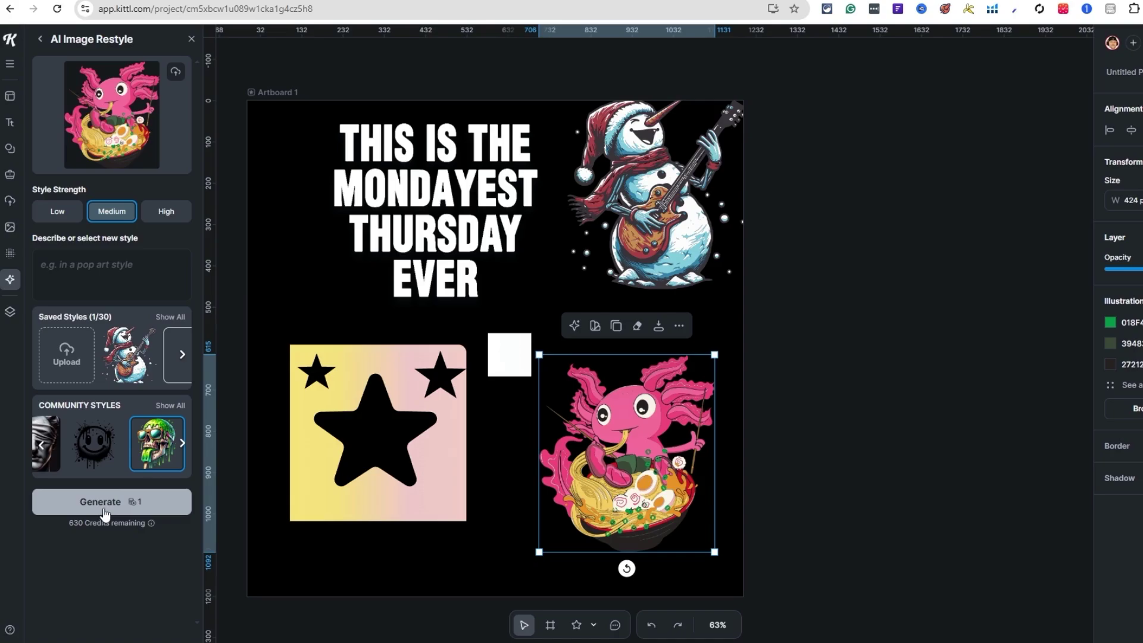
left_click(132, 503)
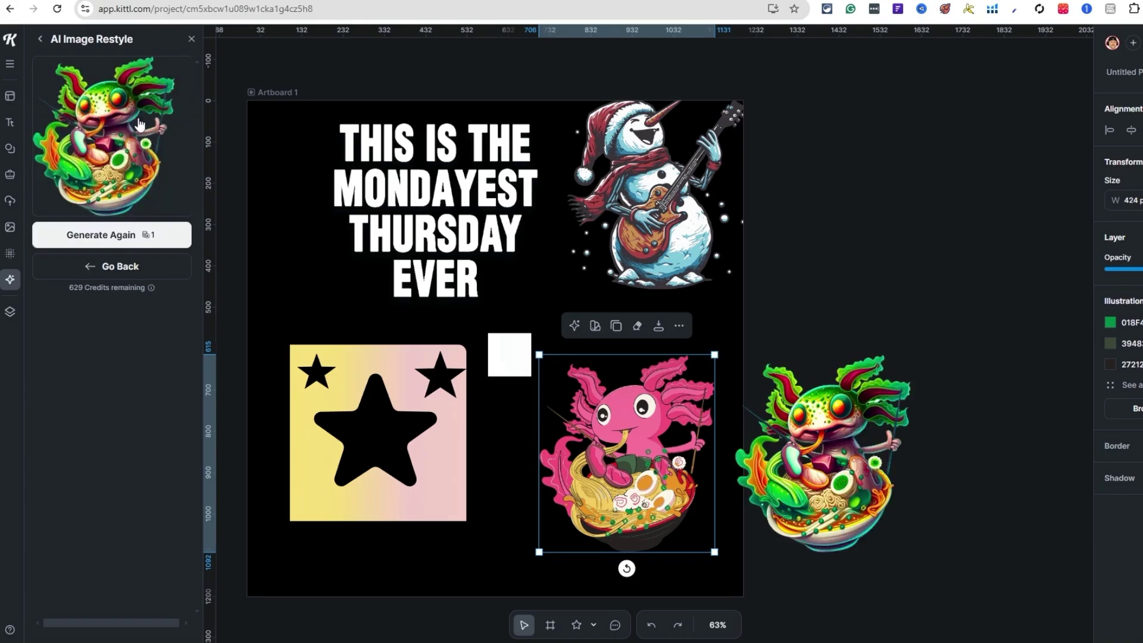
Enlarge the restyled green axolotl to about 686 px wide and place it beside the artboard
left_click(832, 485)
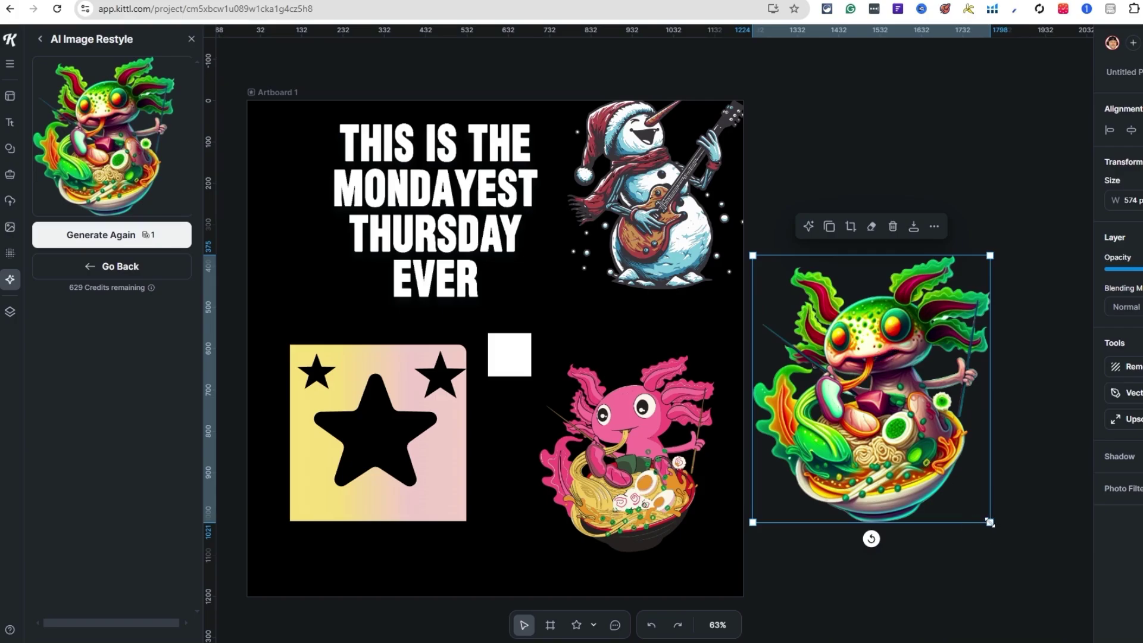
left_click_drag(990, 522, 1063, 559)
left_click_drag(871, 407, 881, 406)
left_click(660, 454)
key("Escape")
left_click(1024, 524)
left_click_drag(1053, 581, 1010, 551)
key("ctrl+z")
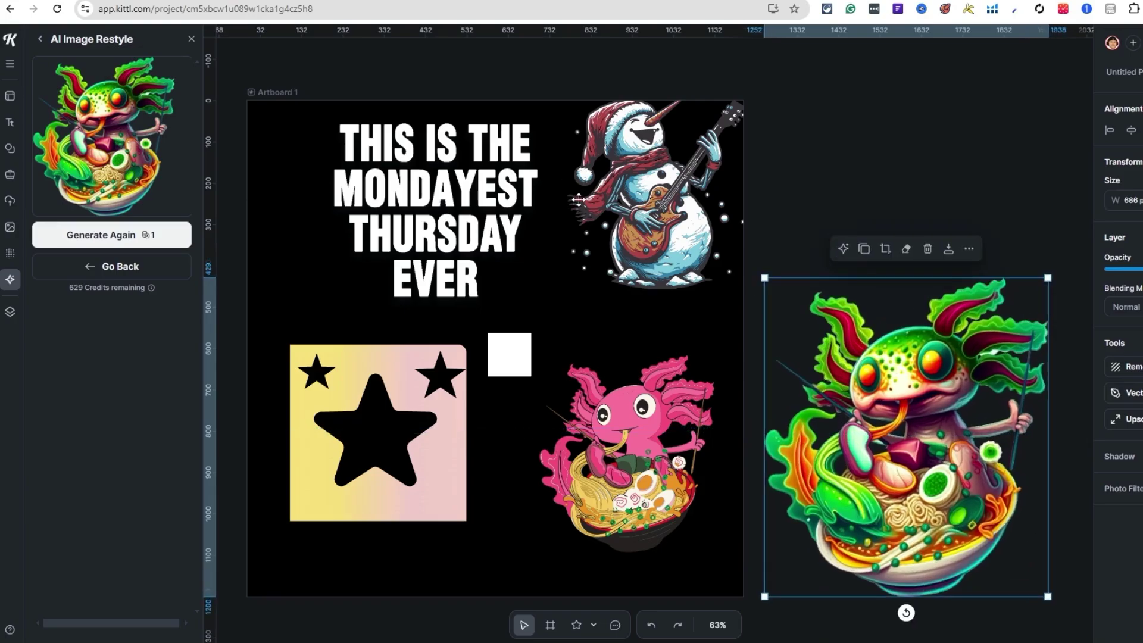
Return to the restyle settings and browse the full collection of community styles
left_click(104, 268)
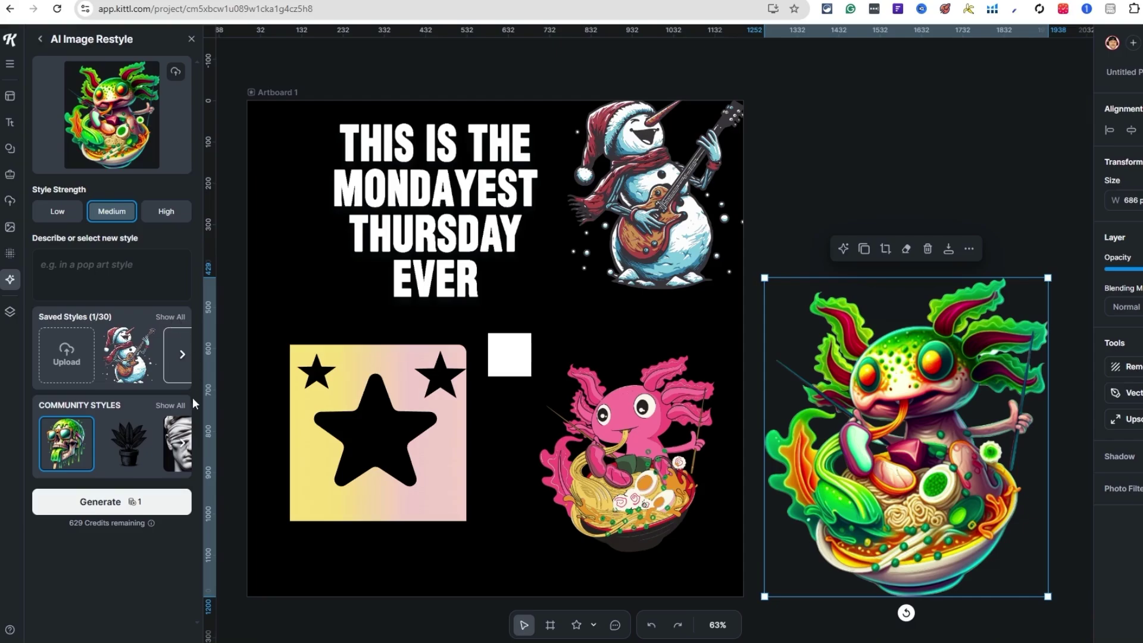
left_click(173, 407)
scroll(338, 405, "down", 10)
scroll(338, 405, "down", 8)
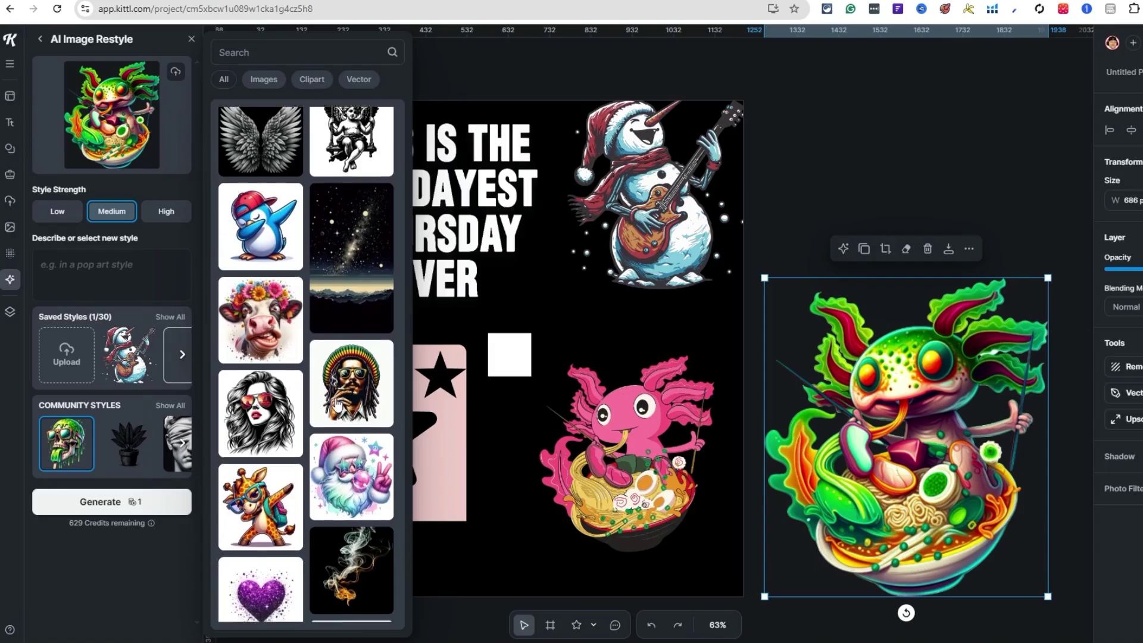
scroll(329, 395, "down", 10)
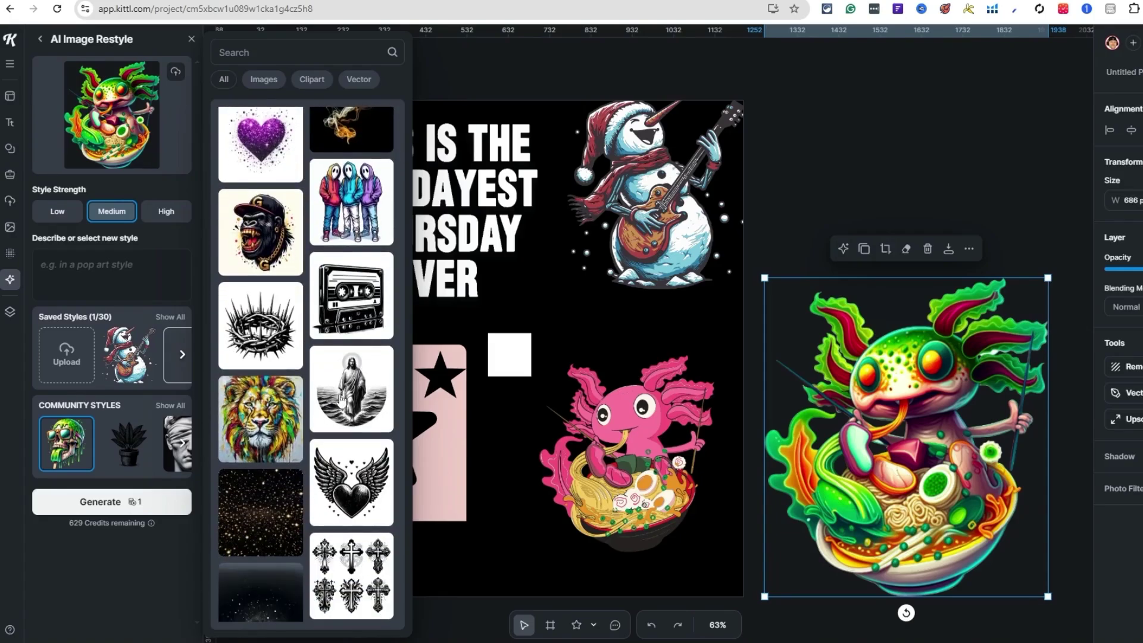
scroll(338, 228, "up", 2)
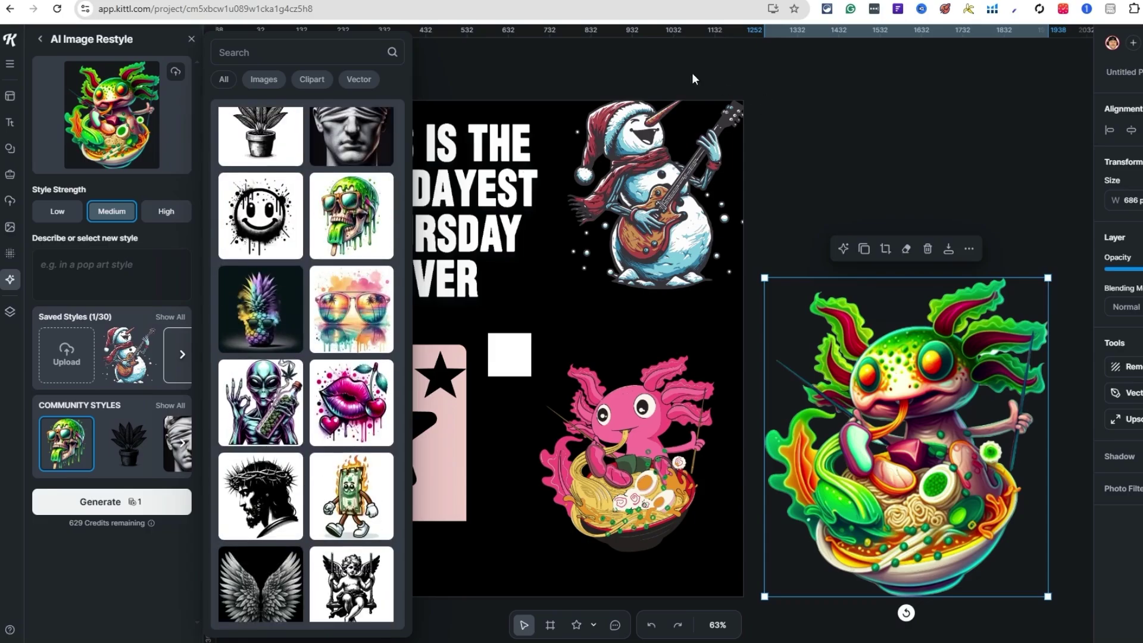
left_click(723, 89)
Reduce the green axolotl to about 600 px wide, then review the community styles once more and deselect the image
left_click(992, 572)
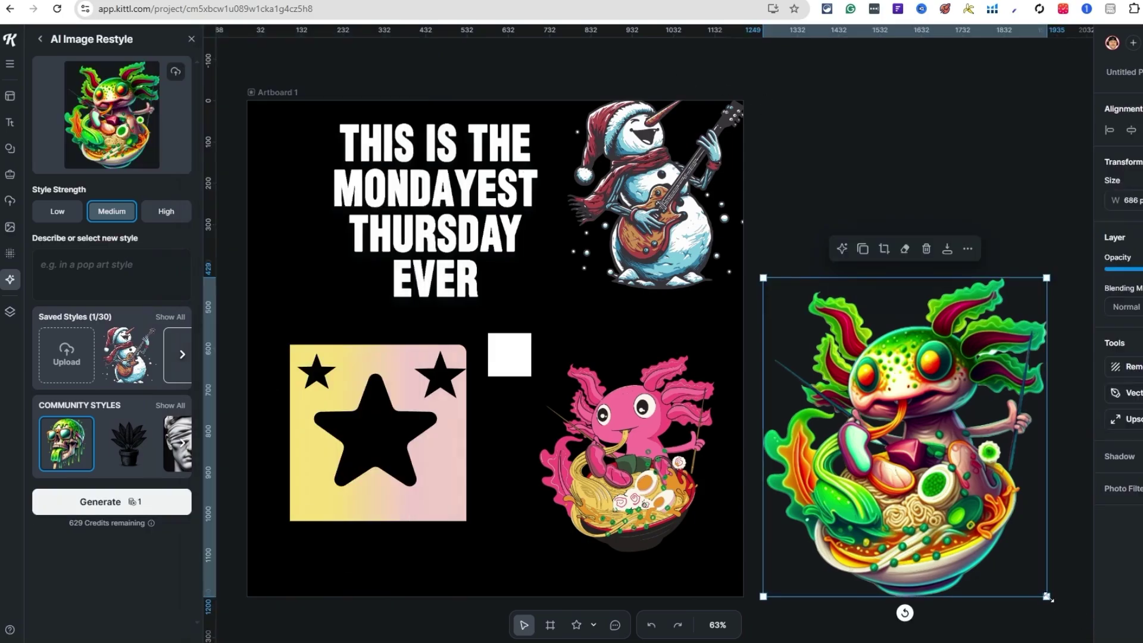
left_click_drag(1049, 598, 1026, 559)
left_click(171, 405)
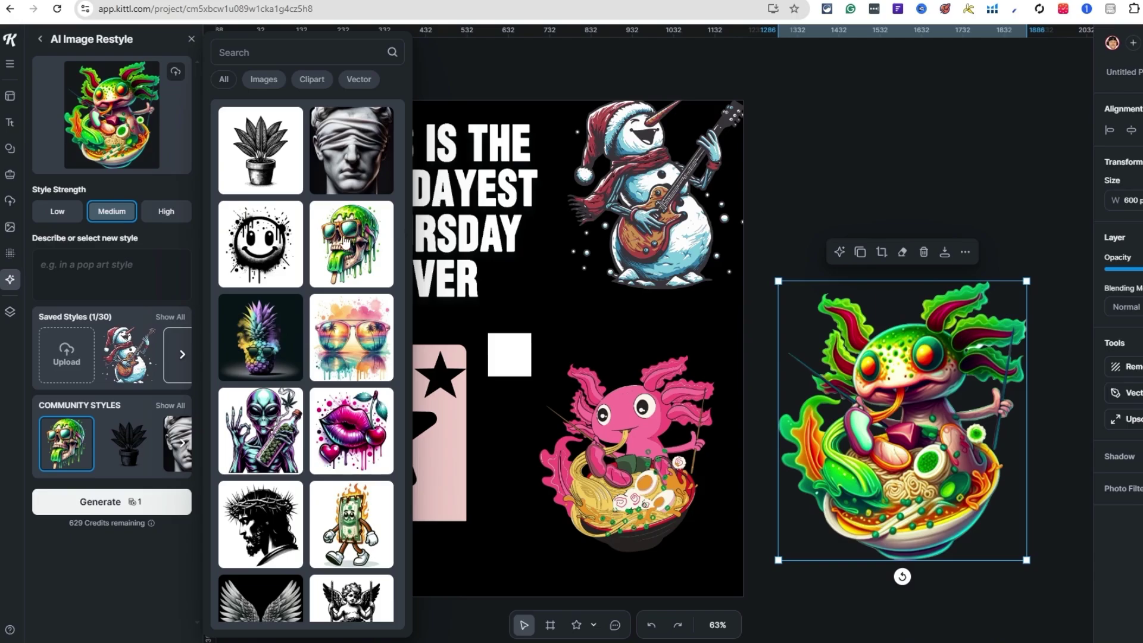
left_click(874, 150)
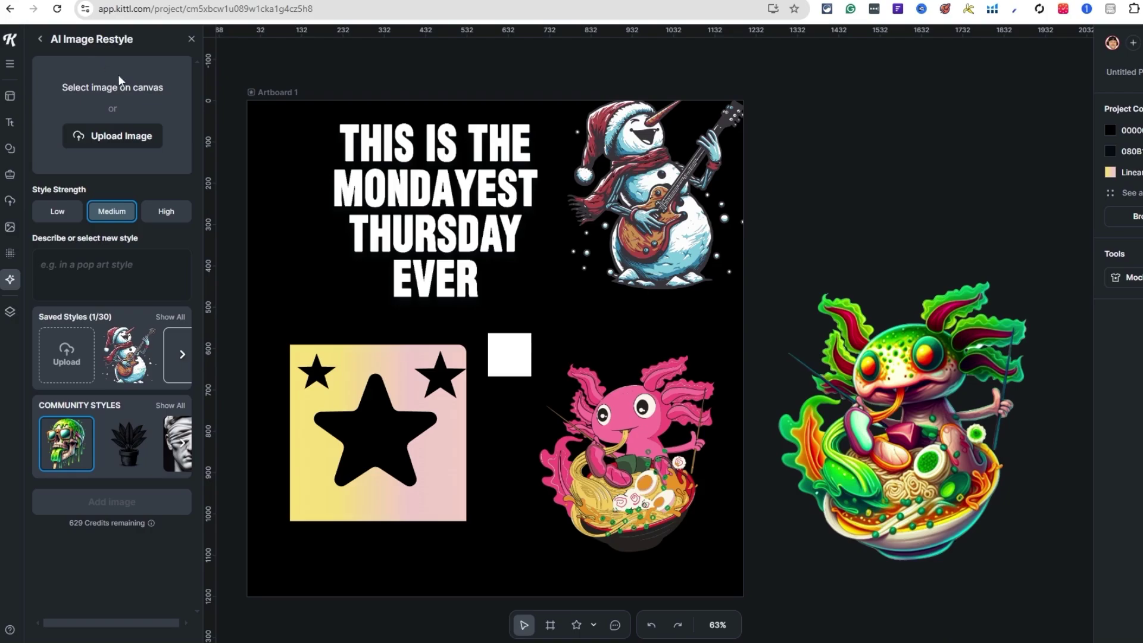
left_click(481, 581)
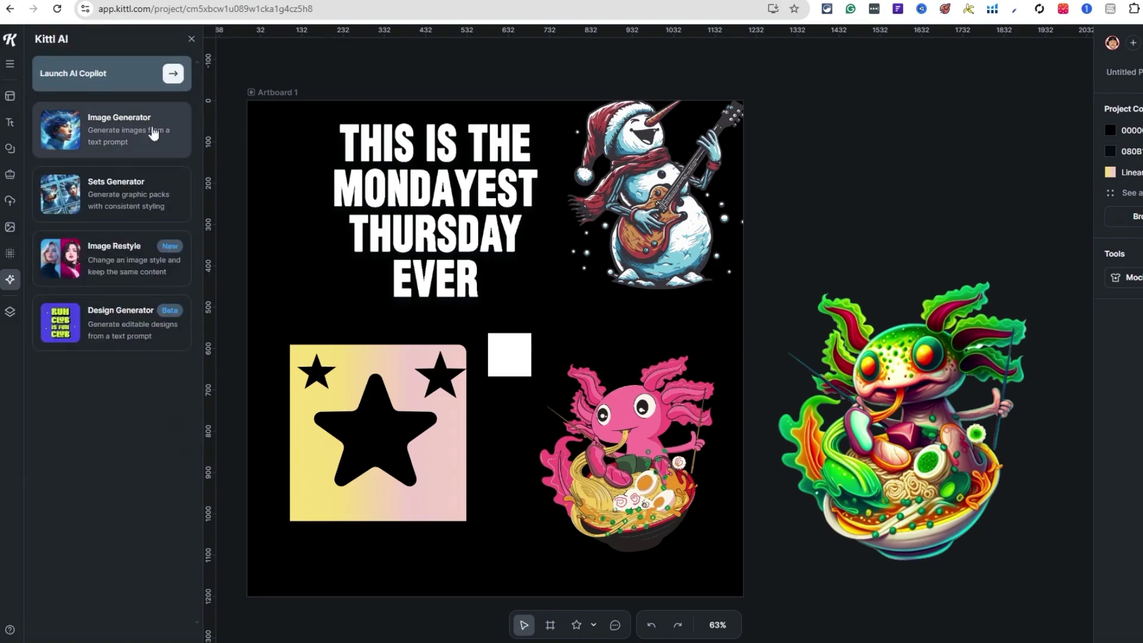
Open the AI Image Generator and choose the Flux 1.1 Pro model
left_click(104, 111)
left_click(109, 104)
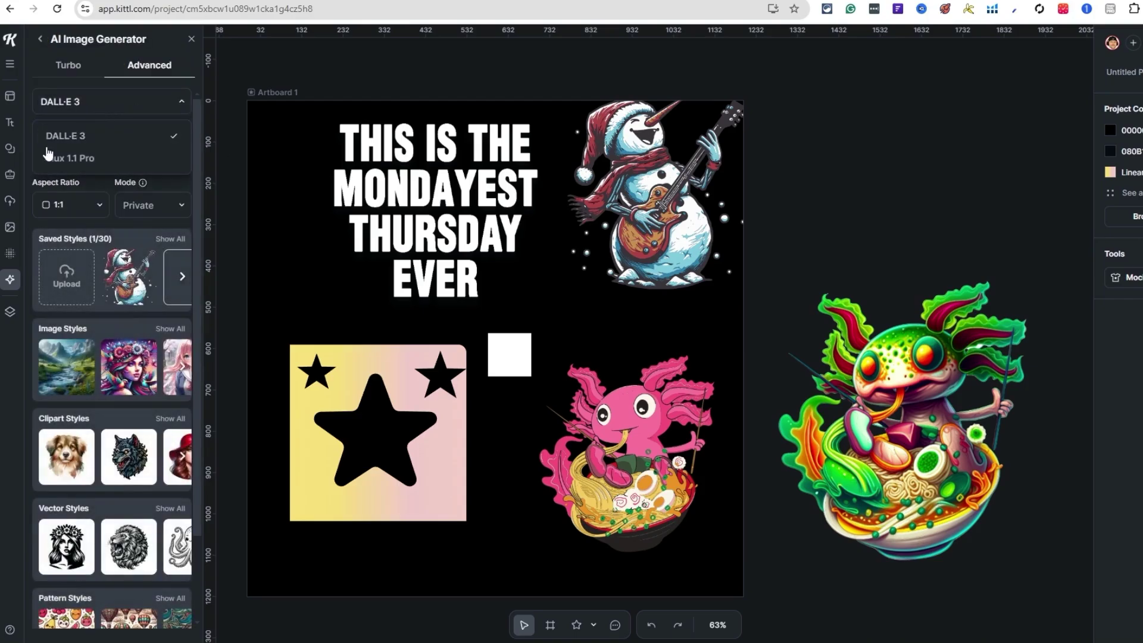
left_click(76, 158)
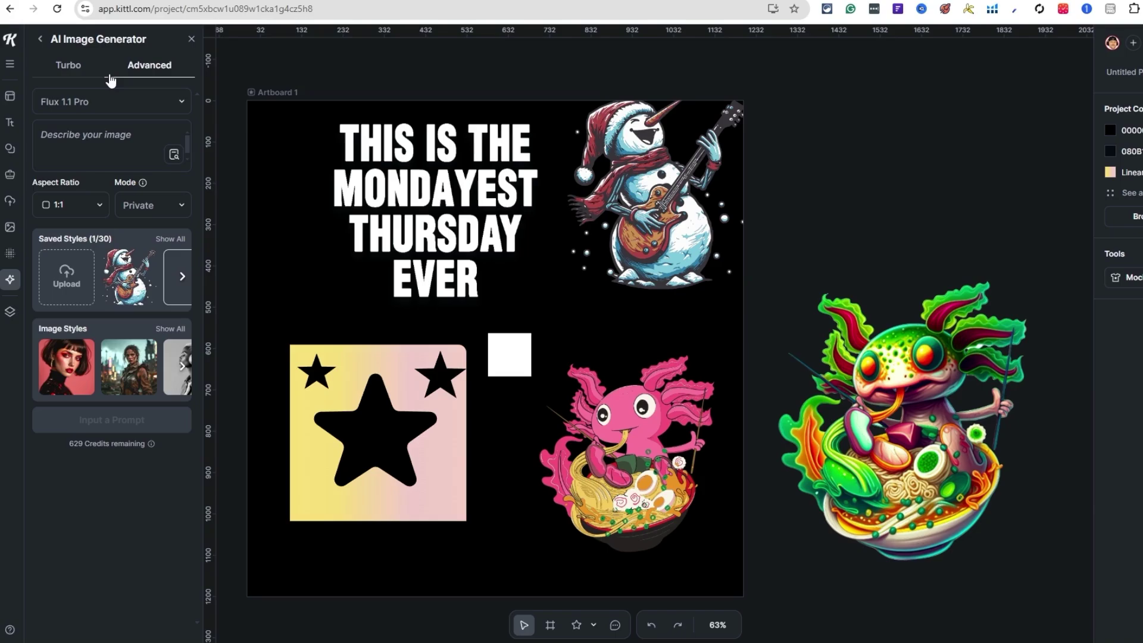
Keep the 1:1 aspect ratio and Private mode, and select the Photography image style
left_click(92, 210)
left_click(67, 238)
left_click(152, 205)
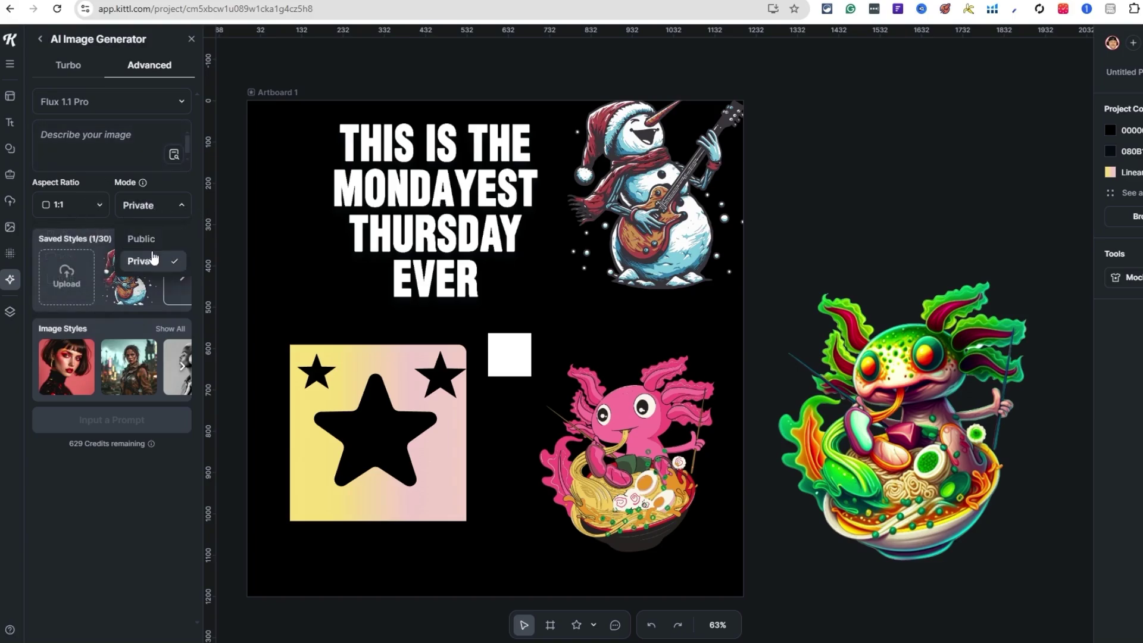
left_click(114, 149)
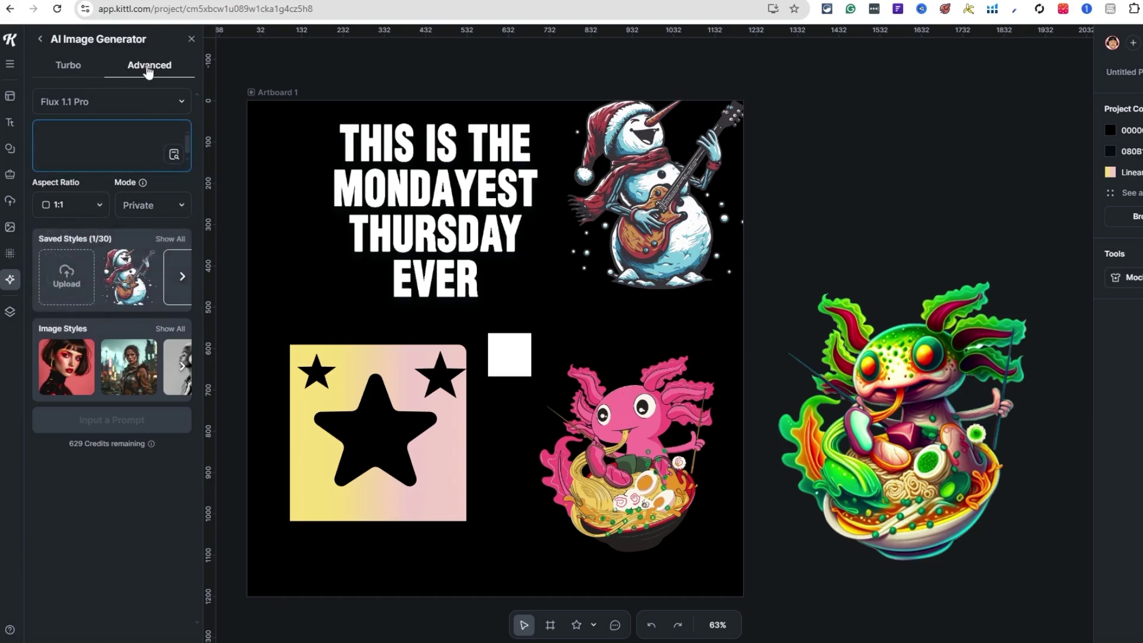
left_click(93, 384)
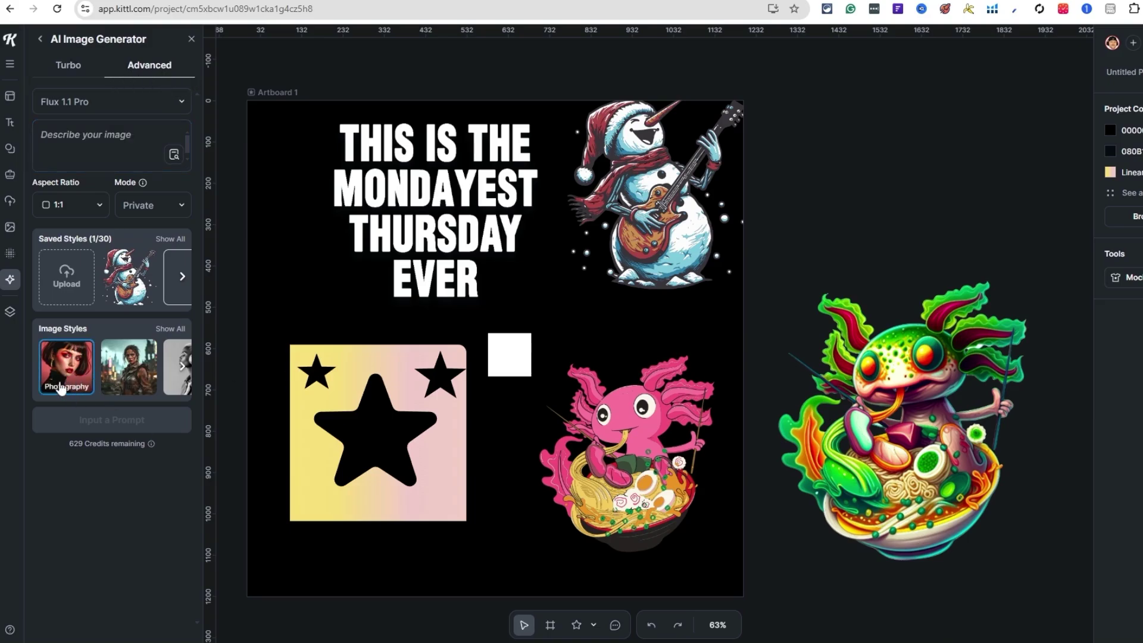
Insert the starry night sky over mountains from the Kittl AI images and move it off the artboard above the green axolotl
left_click(174, 155)
scroll(144, 386, "down", 3)
scroll(146, 384, "down", 2)
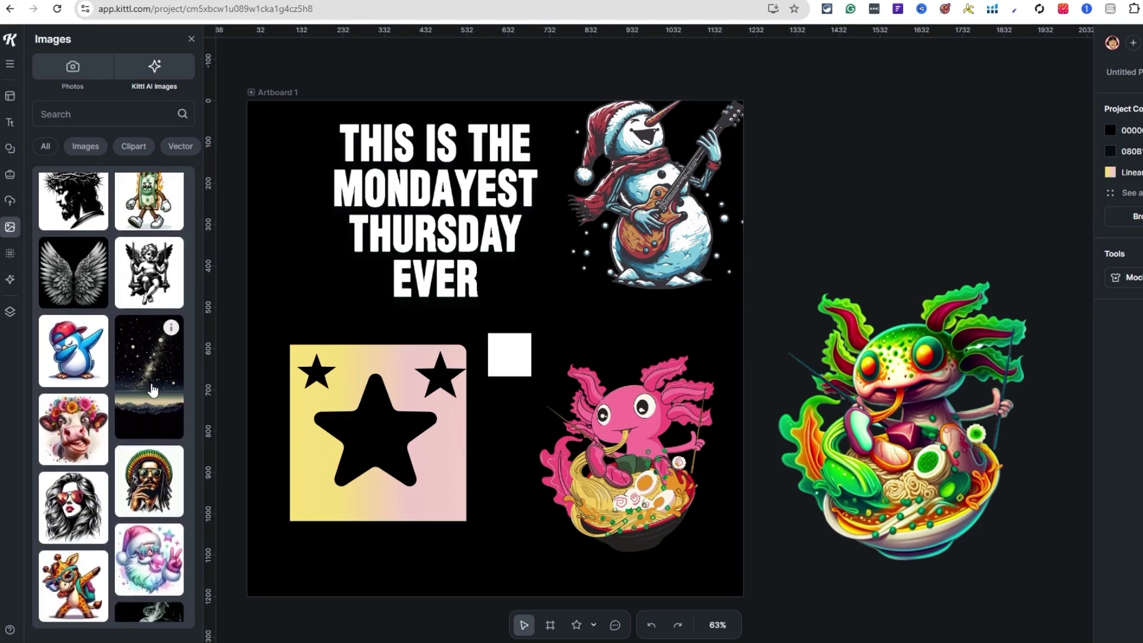
left_click(155, 391)
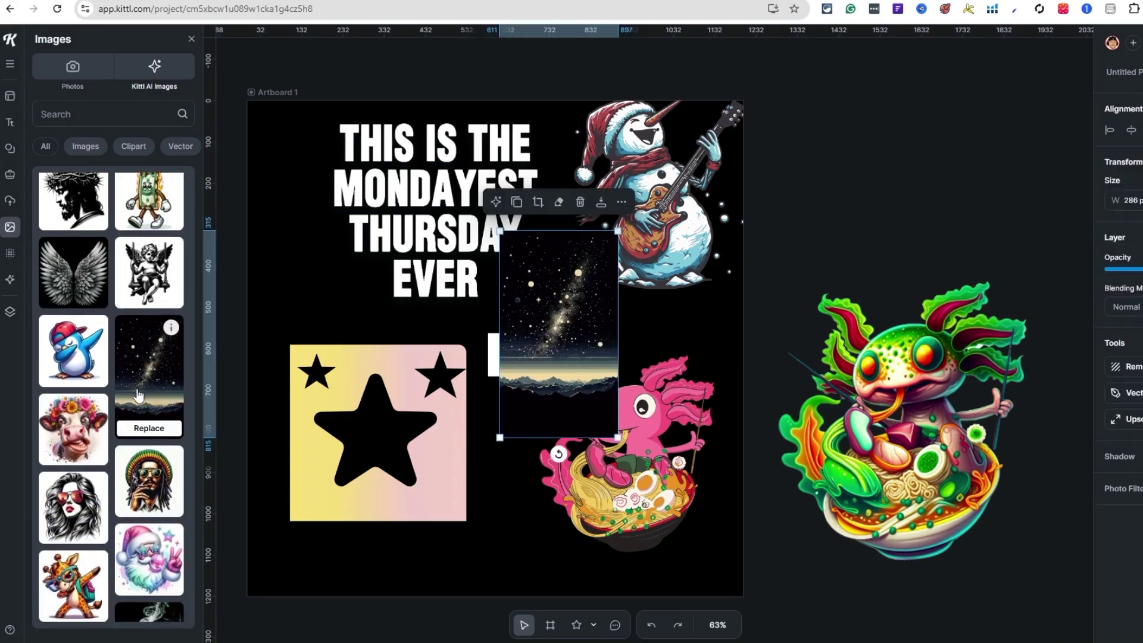
left_click(577, 292)
left_click_drag(574, 294, 862, 172)
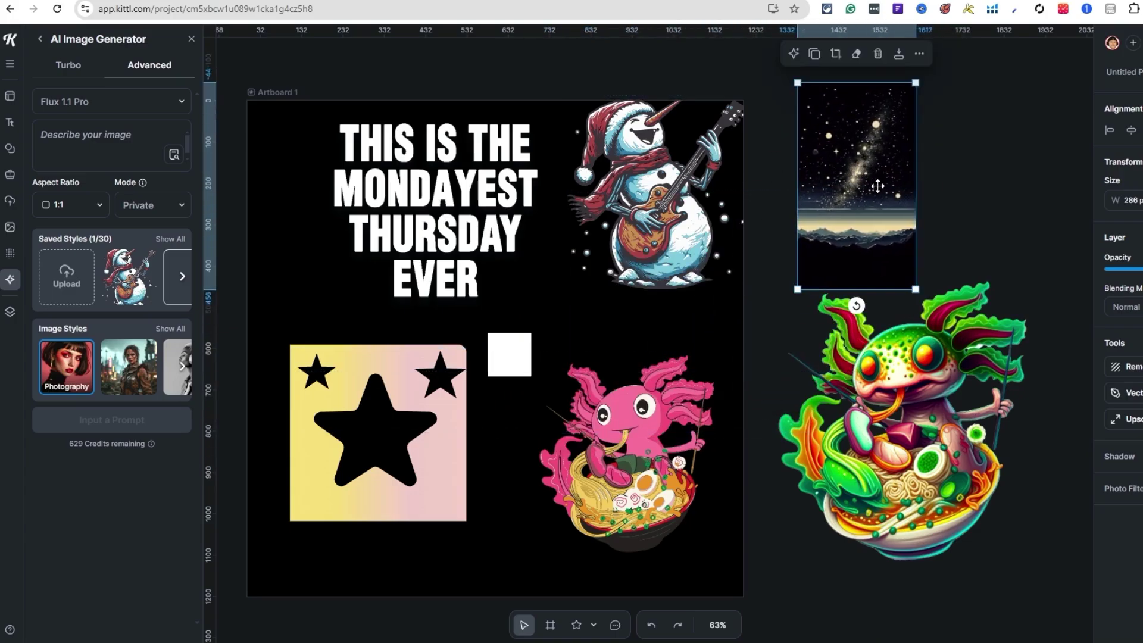
Generate a 1:1 Photography image from the prompt "Mountains, stars and moon in a distances at night time."
left_click(94, 128)
type("Mountina")
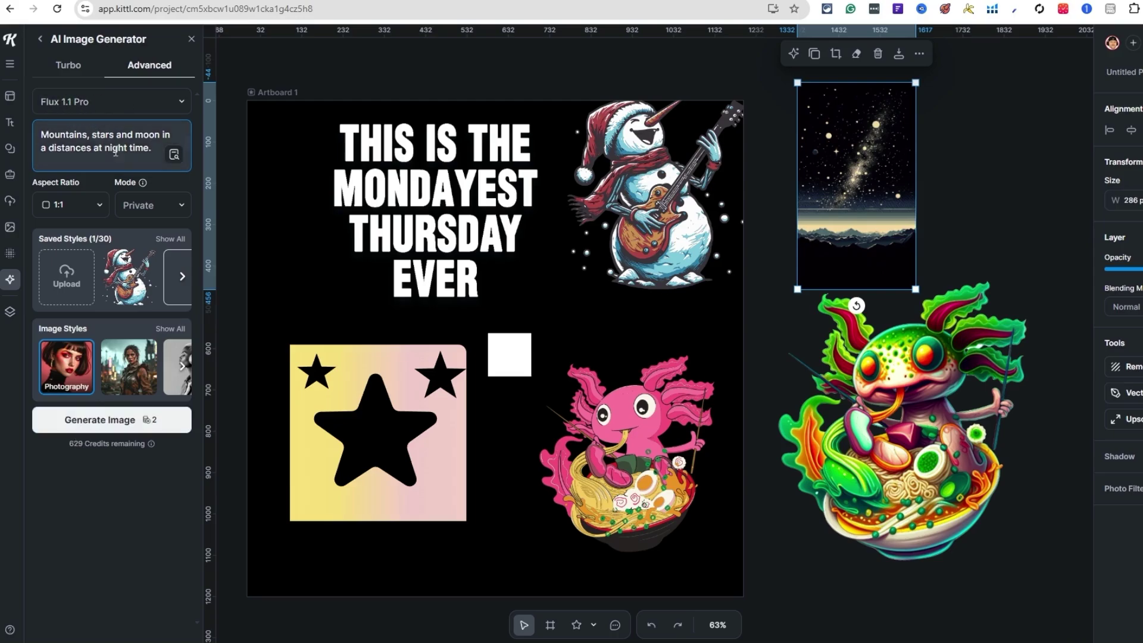
left_click(97, 207)
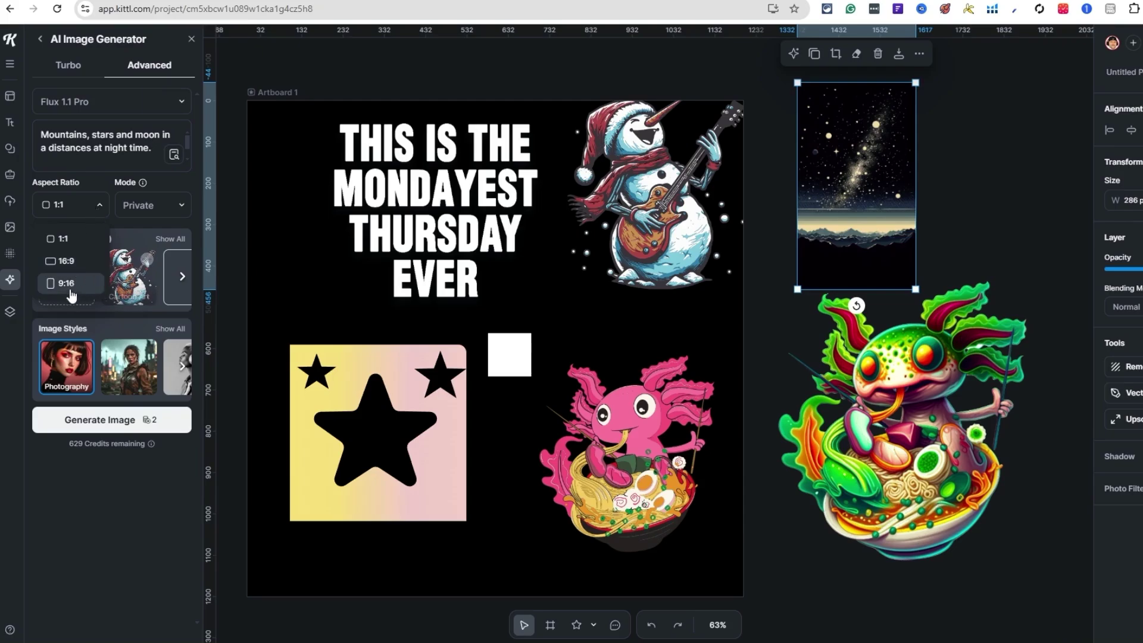
left_click(94, 205)
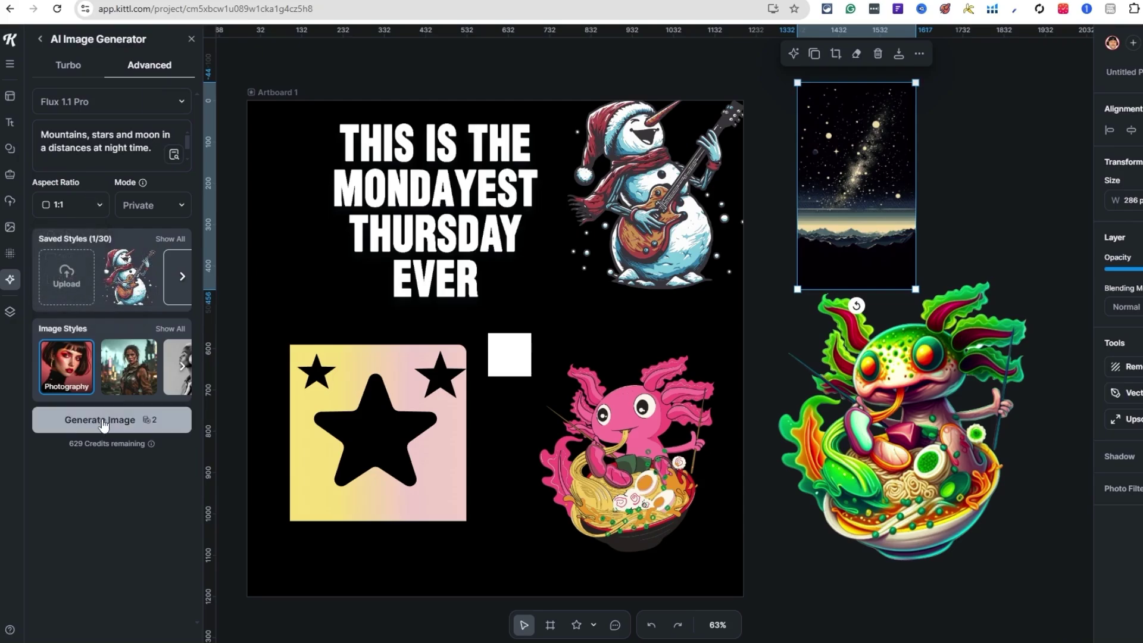
left_click(102, 420)
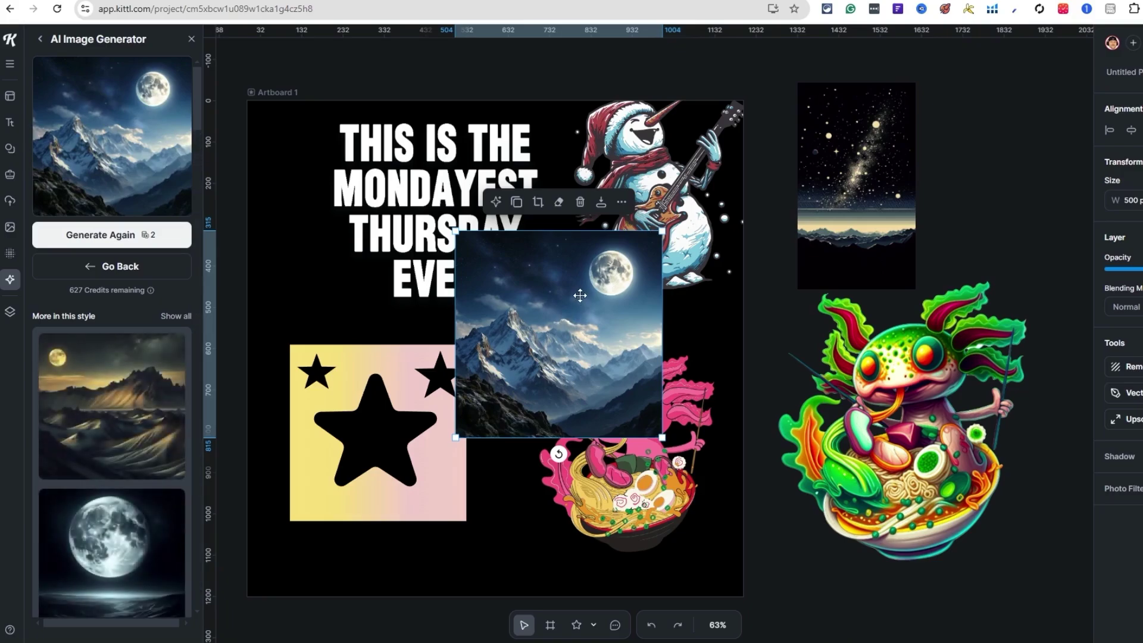
Arrange the generated mountain image and the starry sky image side by side above the green axolotl, outside the artboard
left_click_drag(581, 296, 1037, 136)
left_click_drag(960, 187, 745, 191)
left_click_drag(913, 136, 1079, 123)
left_click_drag(810, 170, 881, 160)
Browse the similar-style images, then enlarge the generated mountain image to about 529 px wide and shift it slightly upward
scroll(113, 405, "down", 5)
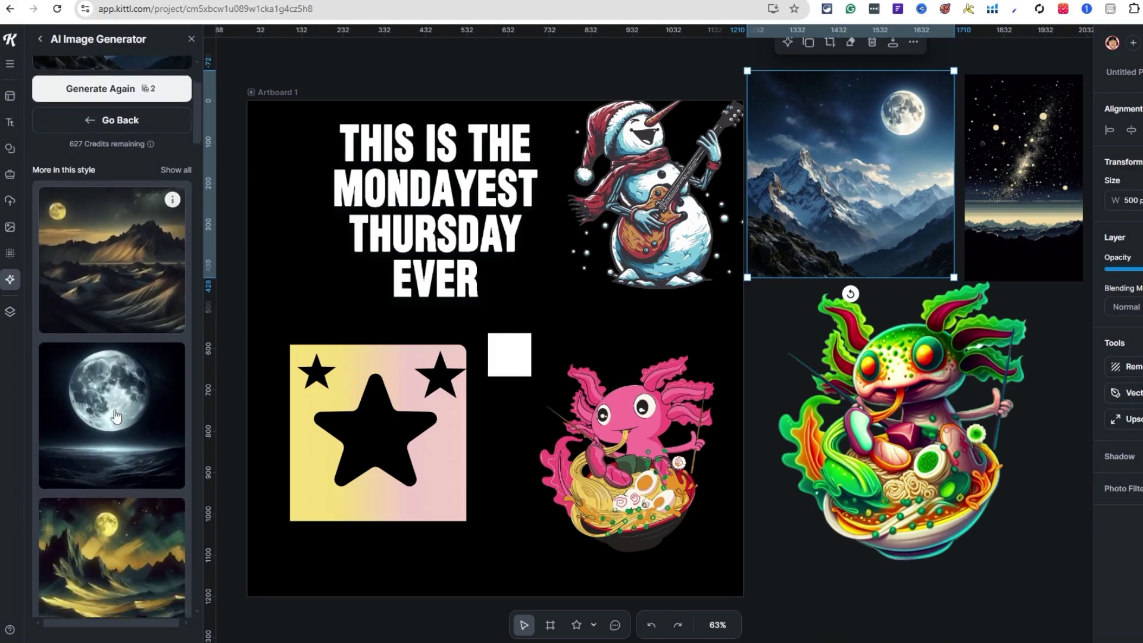
scroll(115, 415, "down", 7)
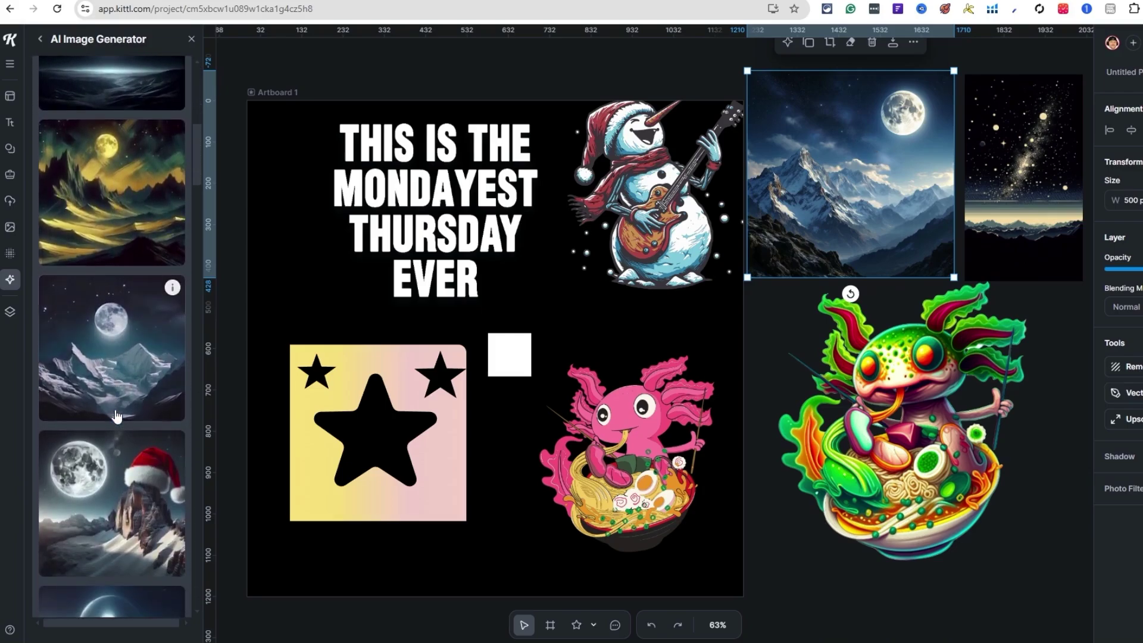
scroll(156, 411, "down", 5)
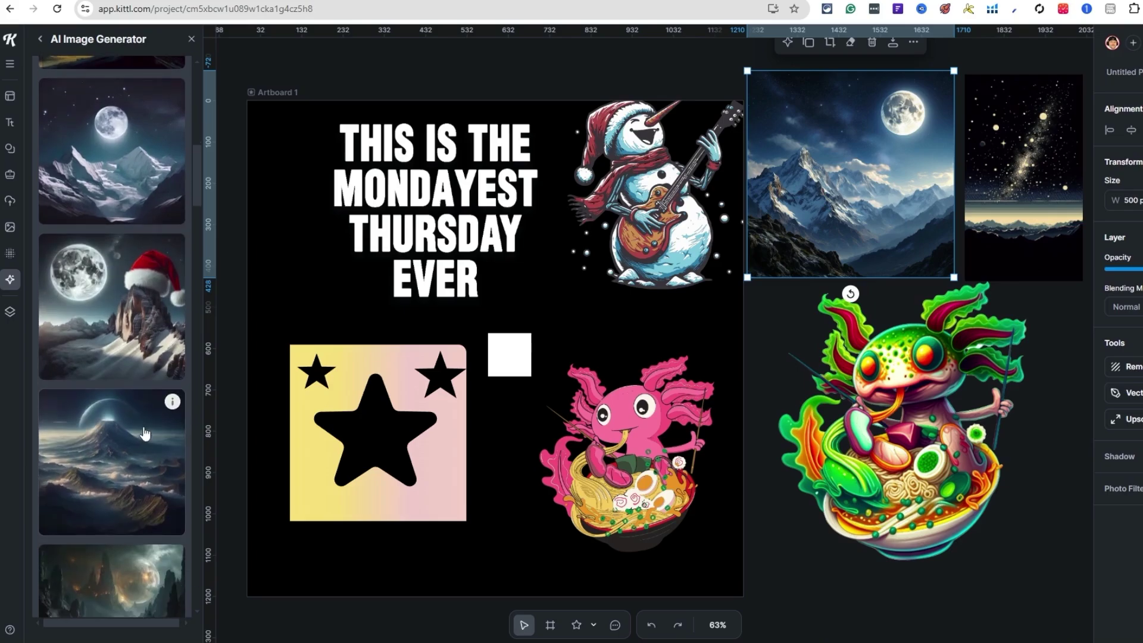
scroll(136, 285, "down", 14)
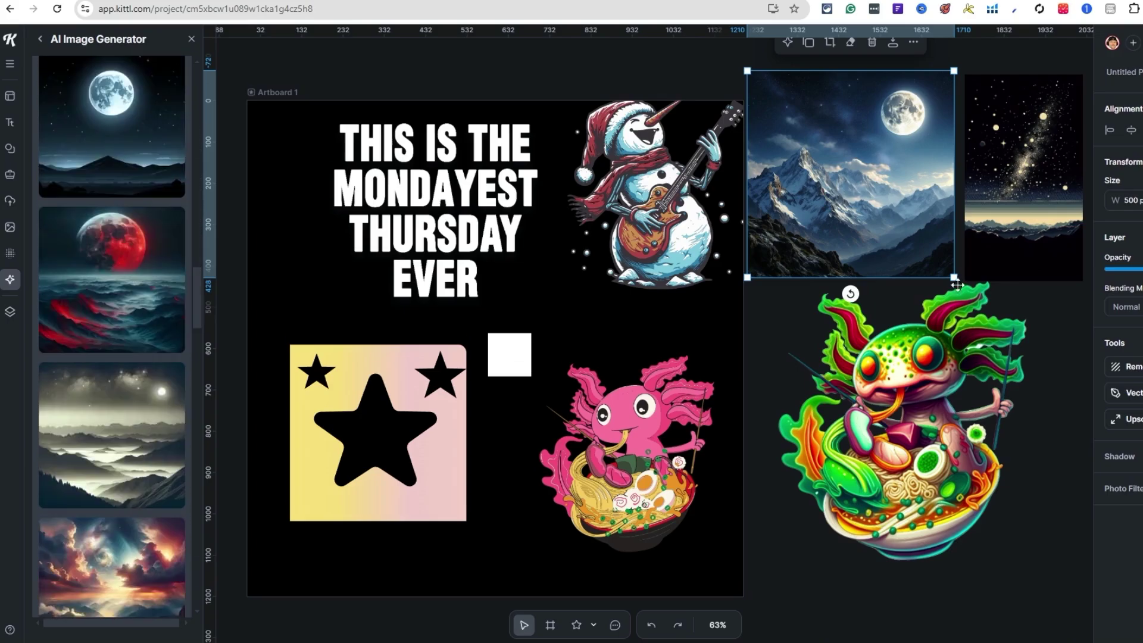
left_click_drag(952, 279, 966, 289)
left_click_drag(916, 242, 915, 228)
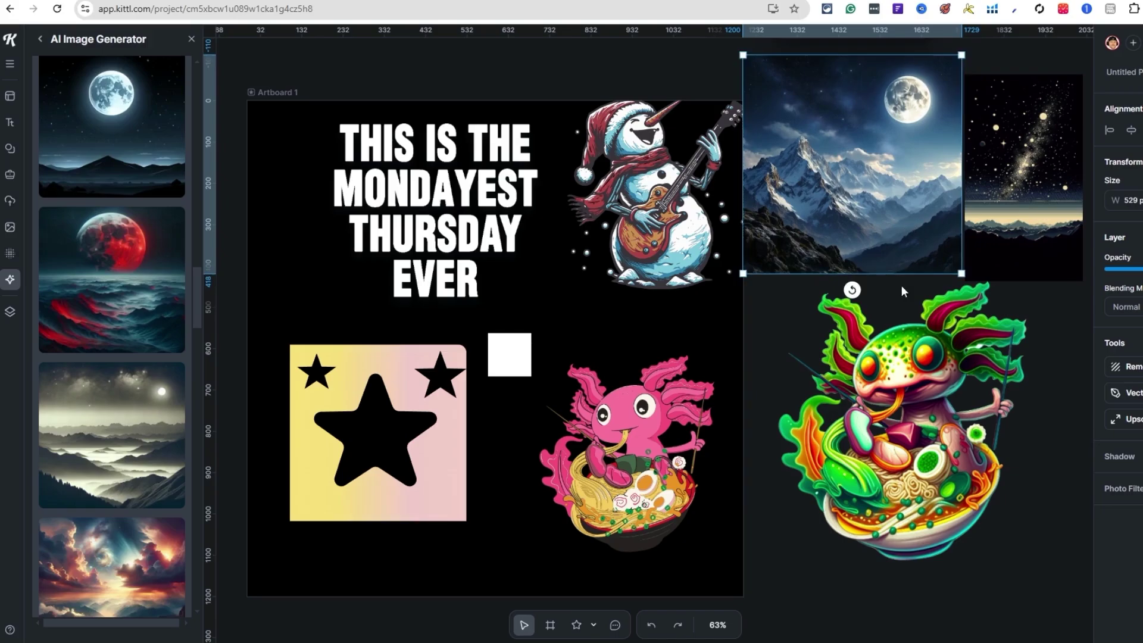
Generate a 1:1 Photography image with Flux 1.1 Pro from "Woman with green eye make up on and blue lip stick. Short hair and blue eyes."
scroll(89, 484, "up", 5)
scroll(89, 483, "down", 3)
scroll(89, 483, "up", 5)
left_click(121, 260)
type("Woman with green eye make")
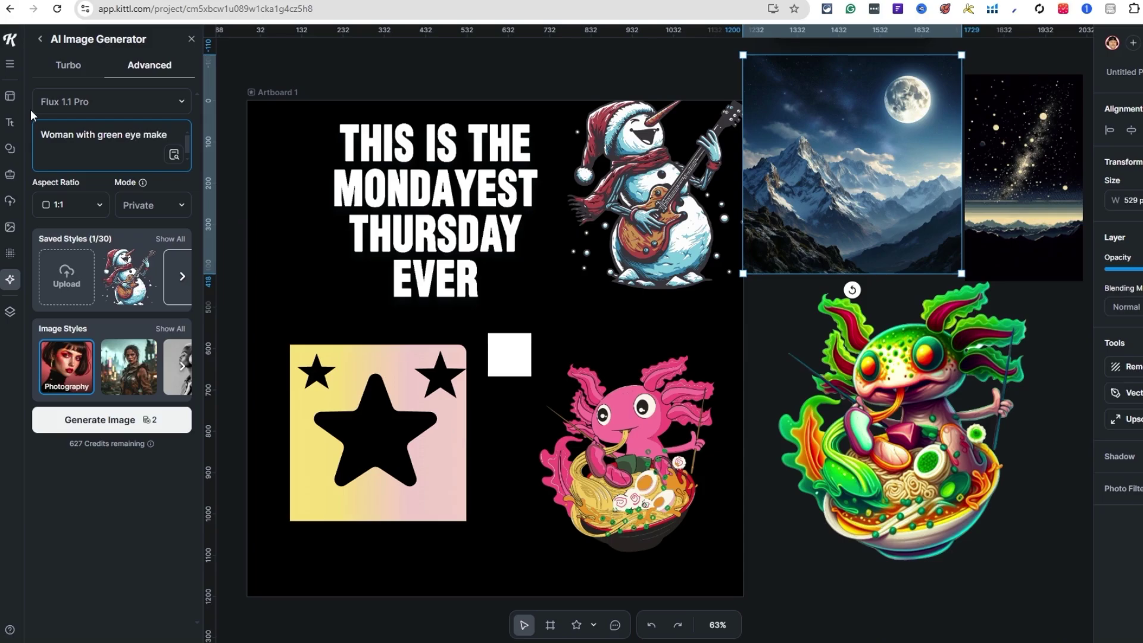
type(" up")
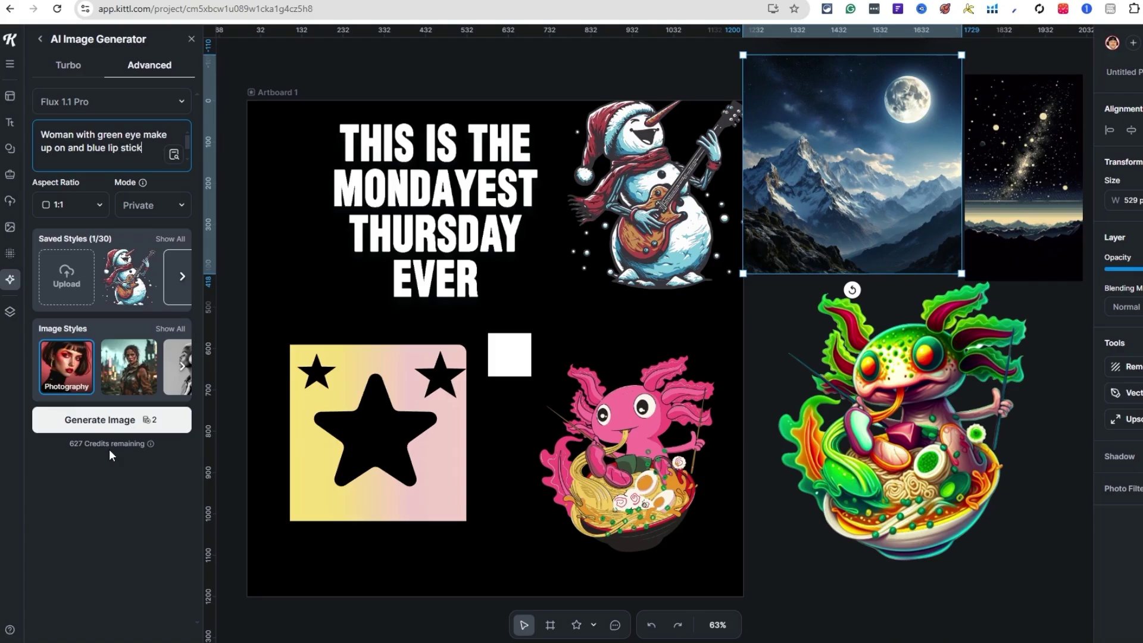
type("on and blue lip stick. Short hair and blue eyes.")
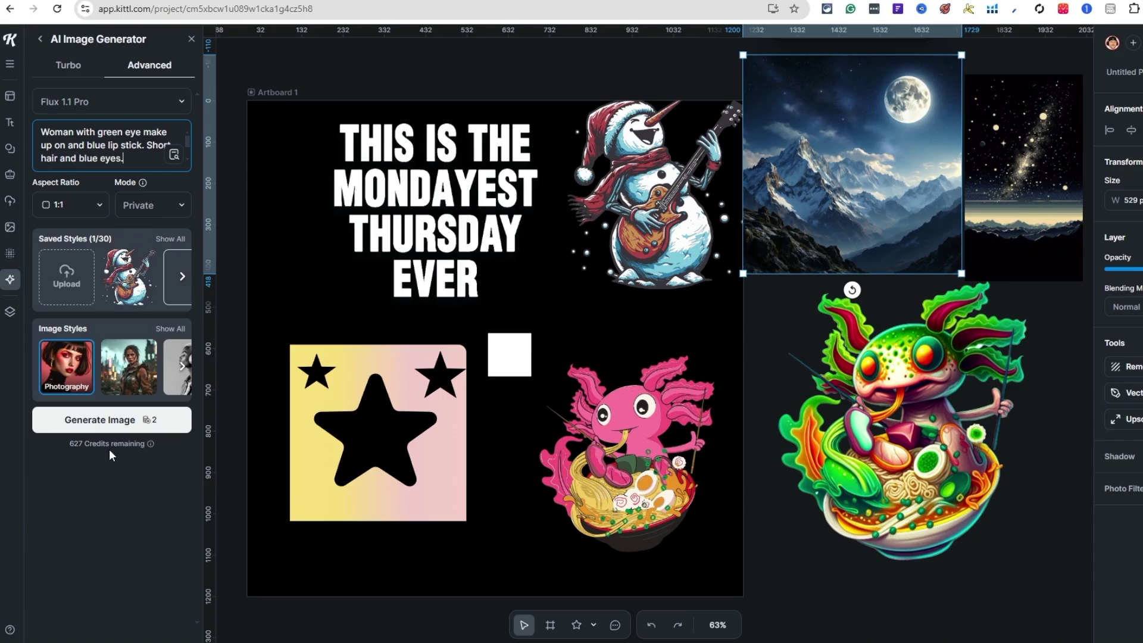
left_click(101, 420)
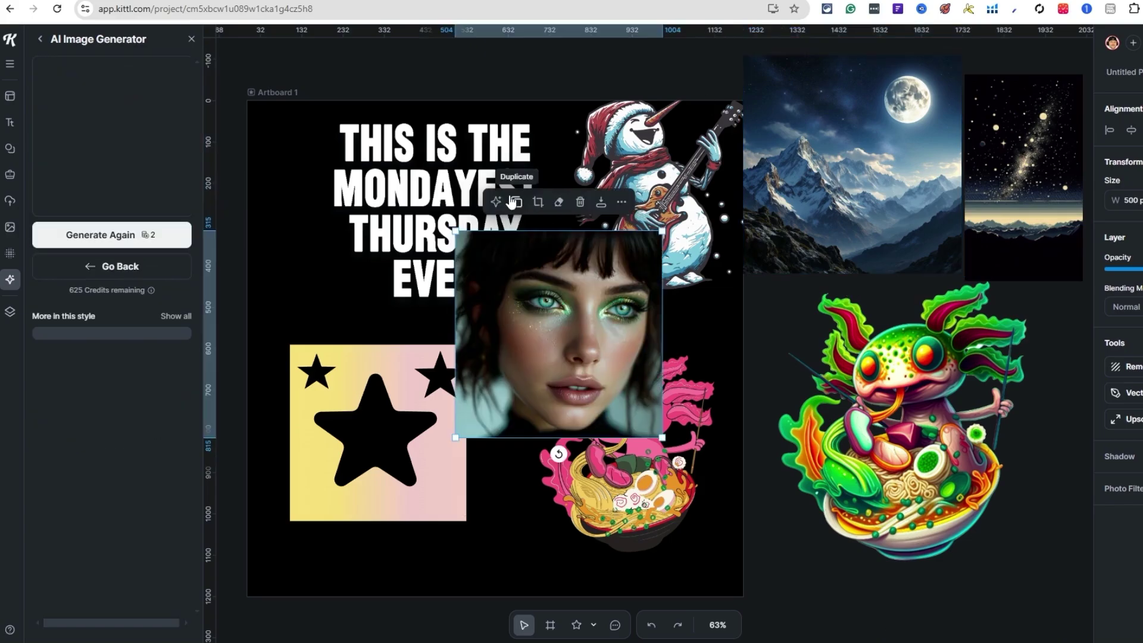
Shrink the green axolotl, then place the generated portrait below the mountain image outside the artboard at about 501 px wide
left_click(905, 417)
left_click_drag(1031, 563, 1006, 455)
left_click_drag(658, 345, 958, 523)
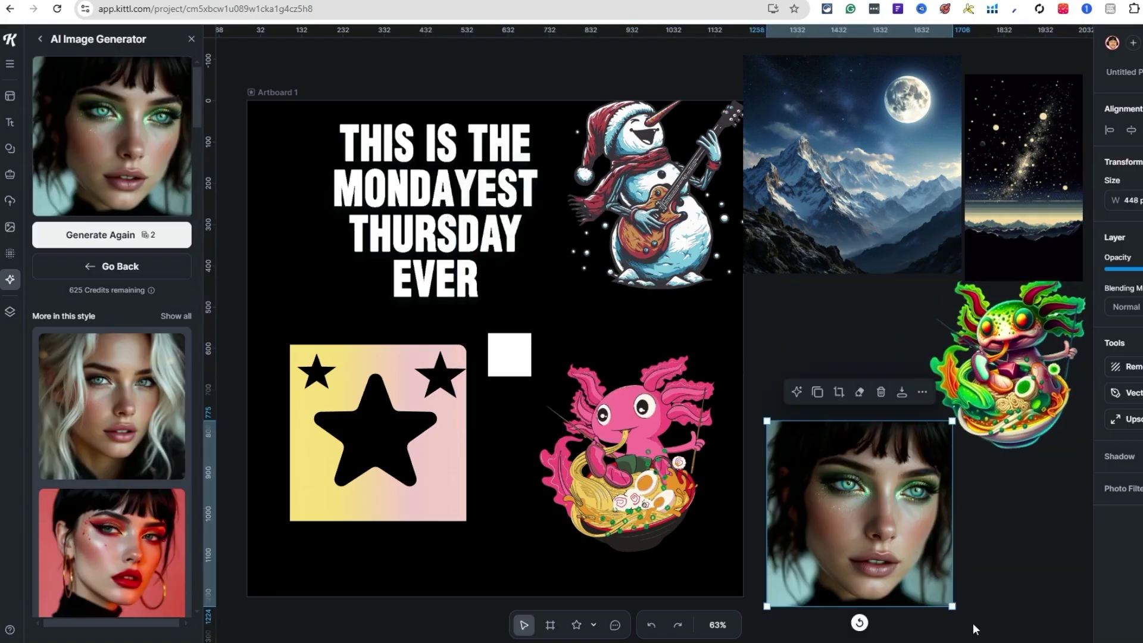
mouse_move(953, 606)
left_mouse_down()
mouse_move(974, 620)
mouse_move(952, 618)
left_mouse_up()
key("Escape")
Browse the images offered in the same style as the generated portrait
scroll(124, 445, "down", 7)
scroll(123, 445, "up", 6)
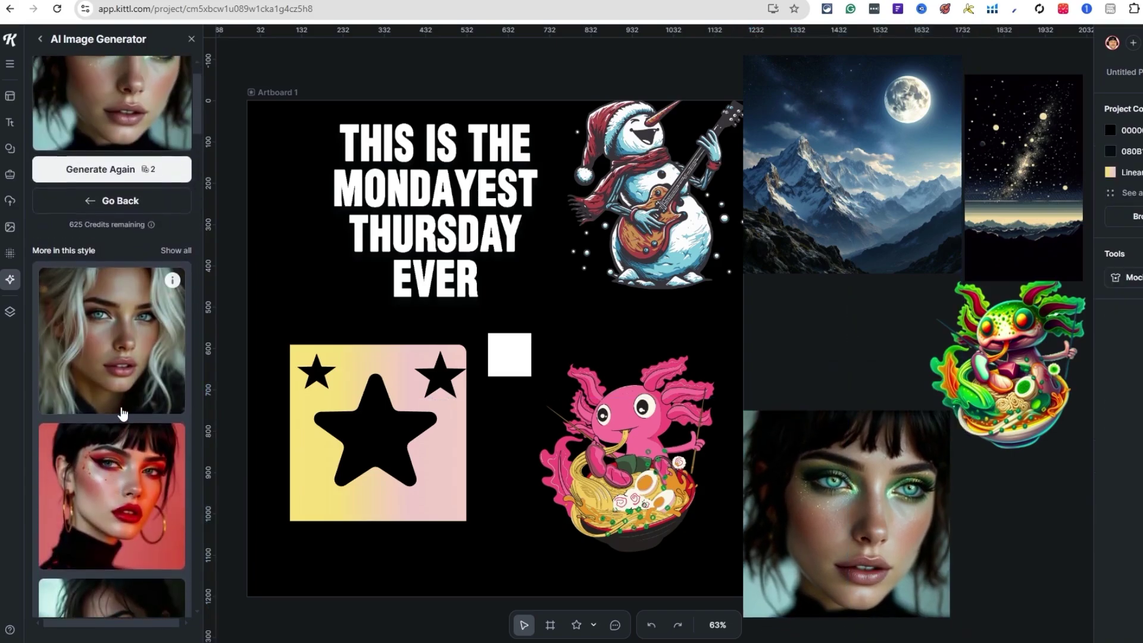
scroll(133, 369, "down", 6)
left_click(822, 487)
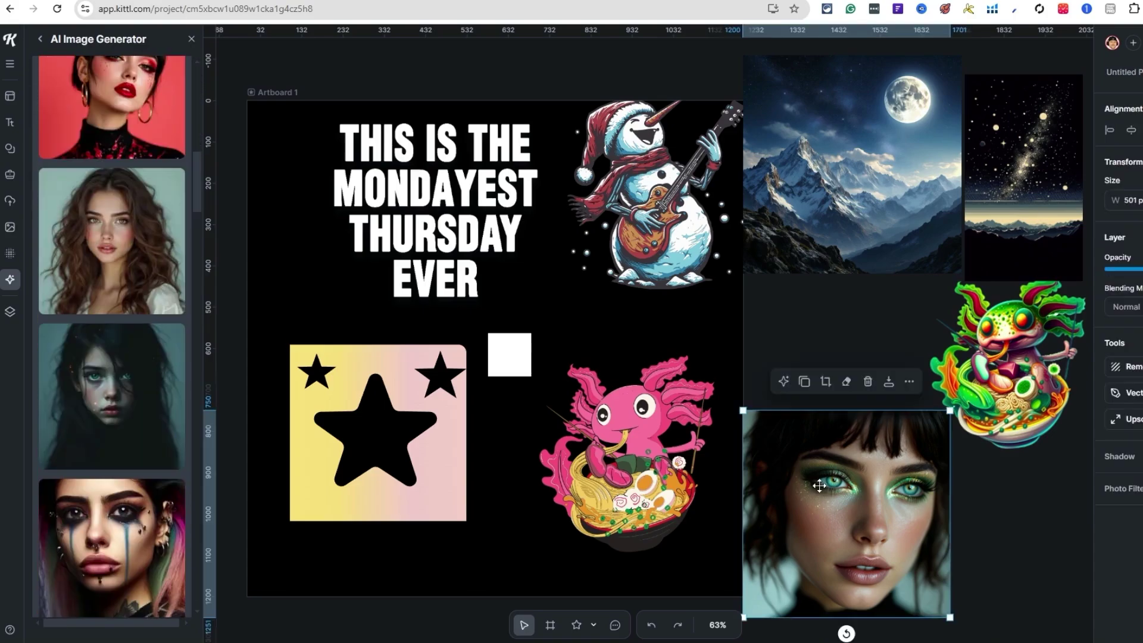
scroll(128, 378, "up", 10)
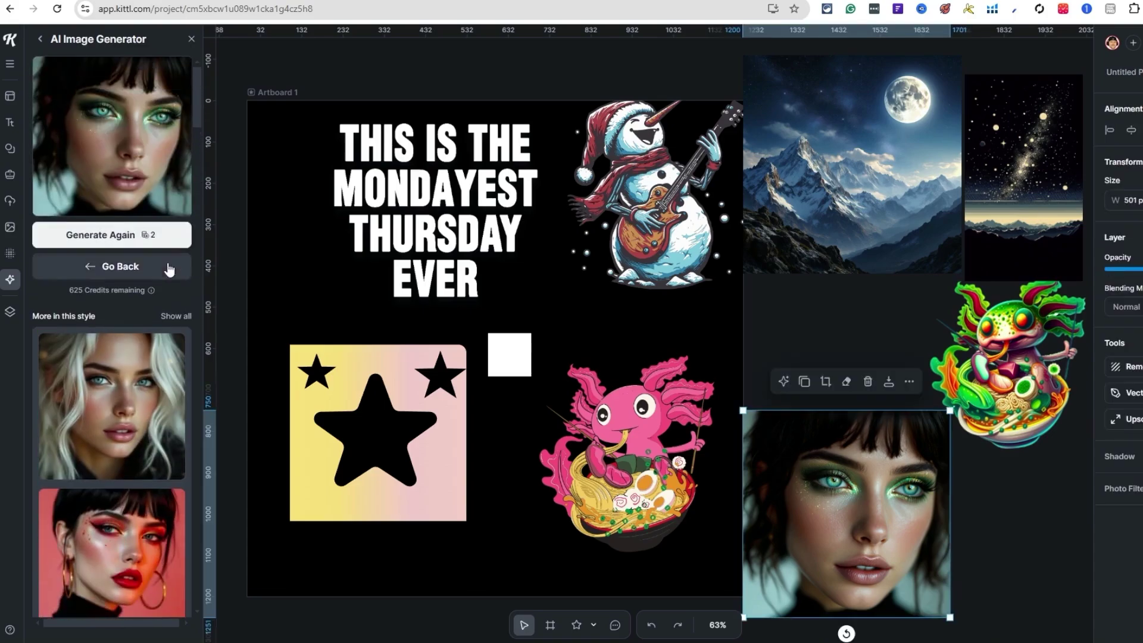
left_click(144, 114)
left_click(144, 103)
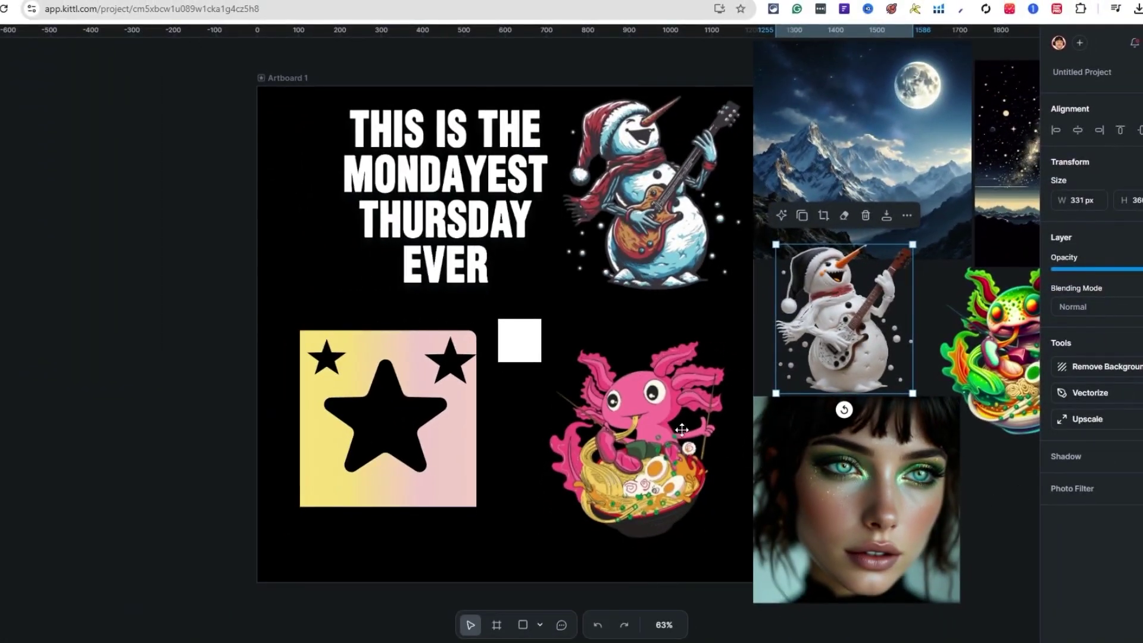
Restyle the pink axolotl at Medium style strength with the prompt "cartoon but turn the axolotl green"
left_click(661, 437)
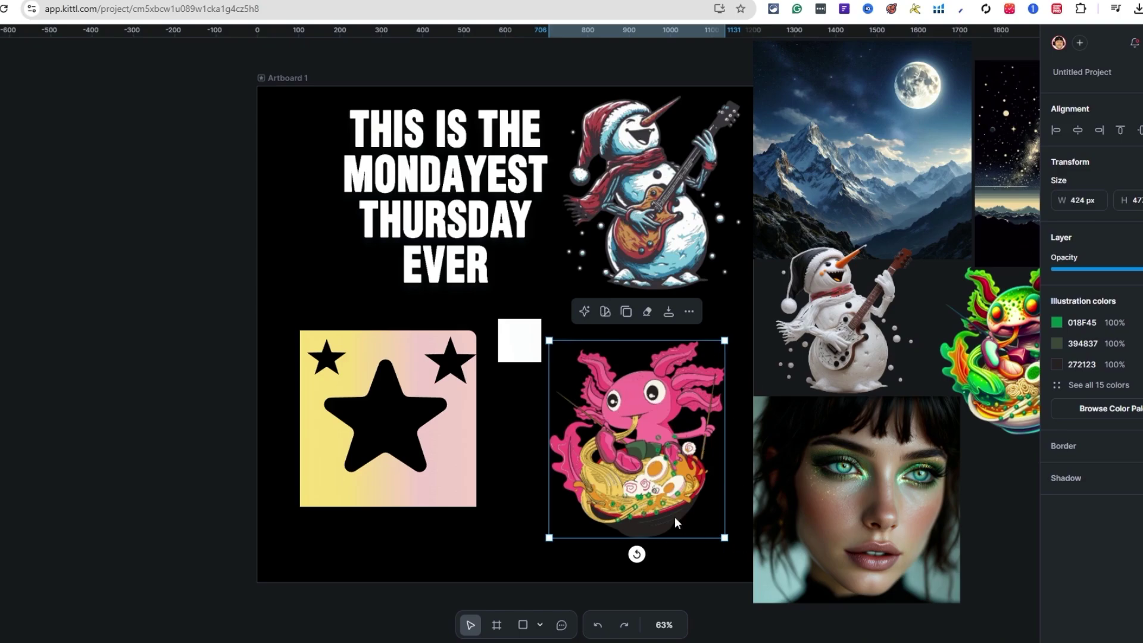
left_click(584, 311)
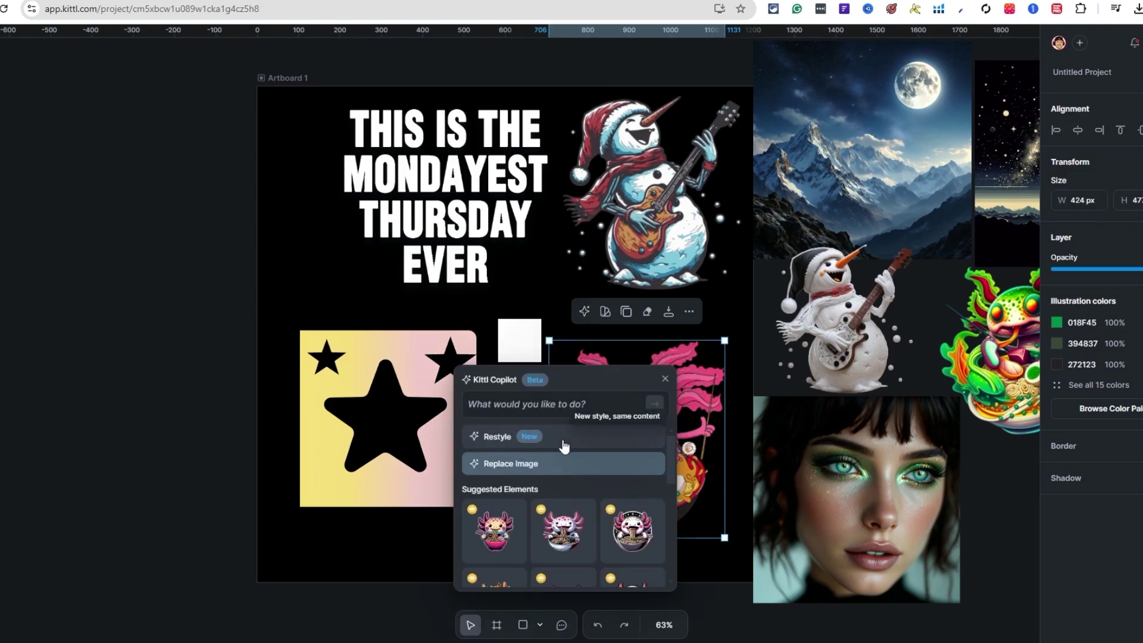
left_click(498, 438)
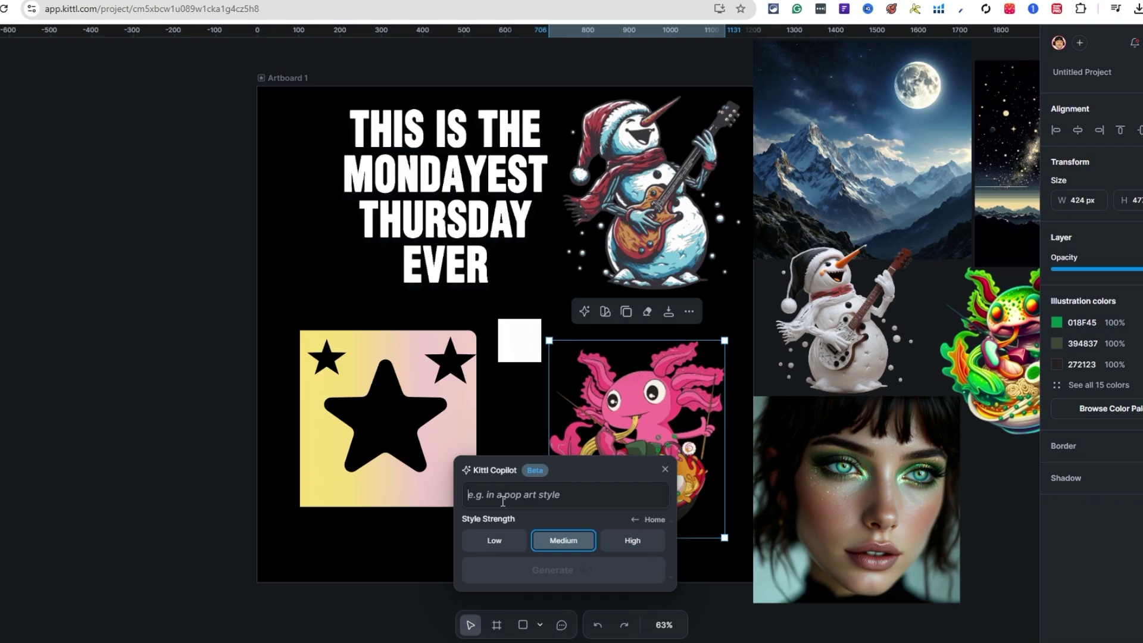
type("cartoon but turn the axolot")
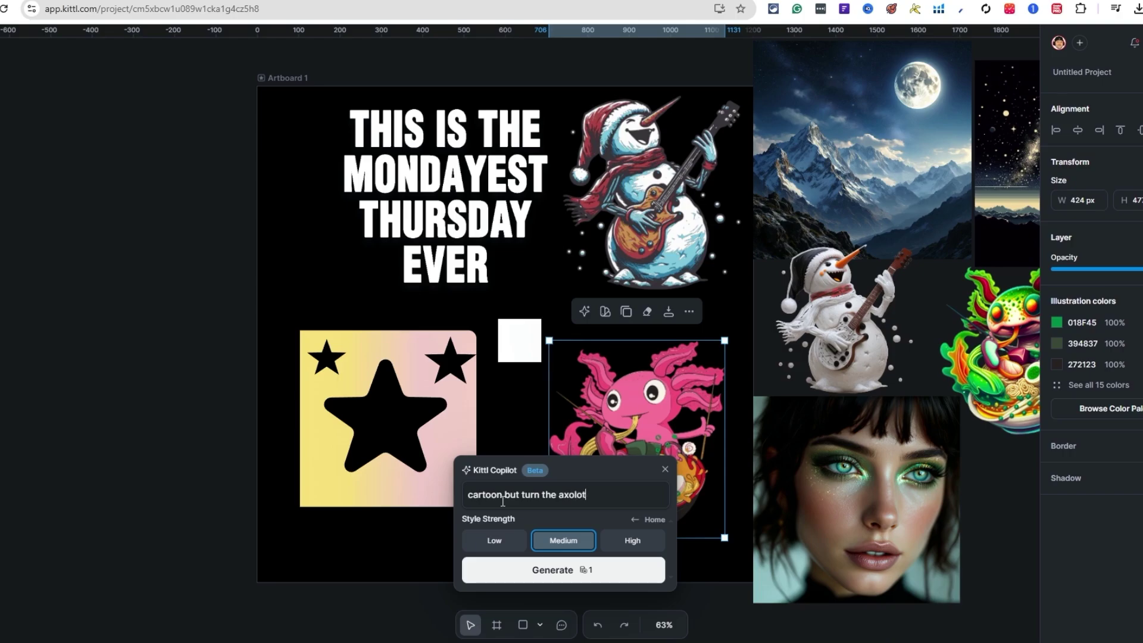
type("en")
key("BackSpace")
key("BackSpace")
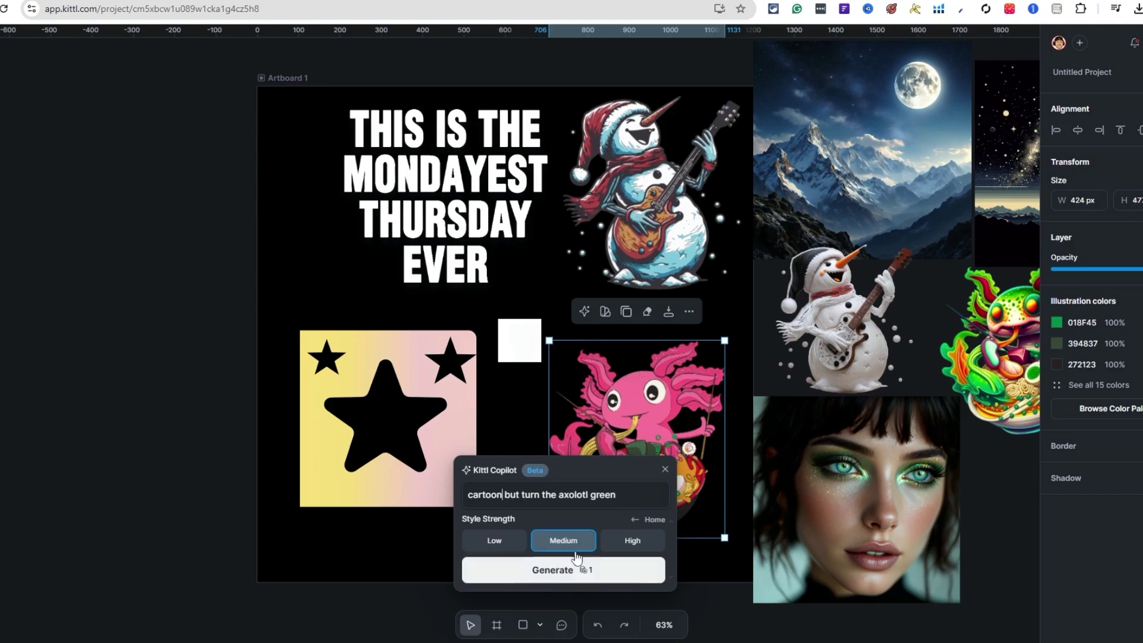
left_click(566, 569)
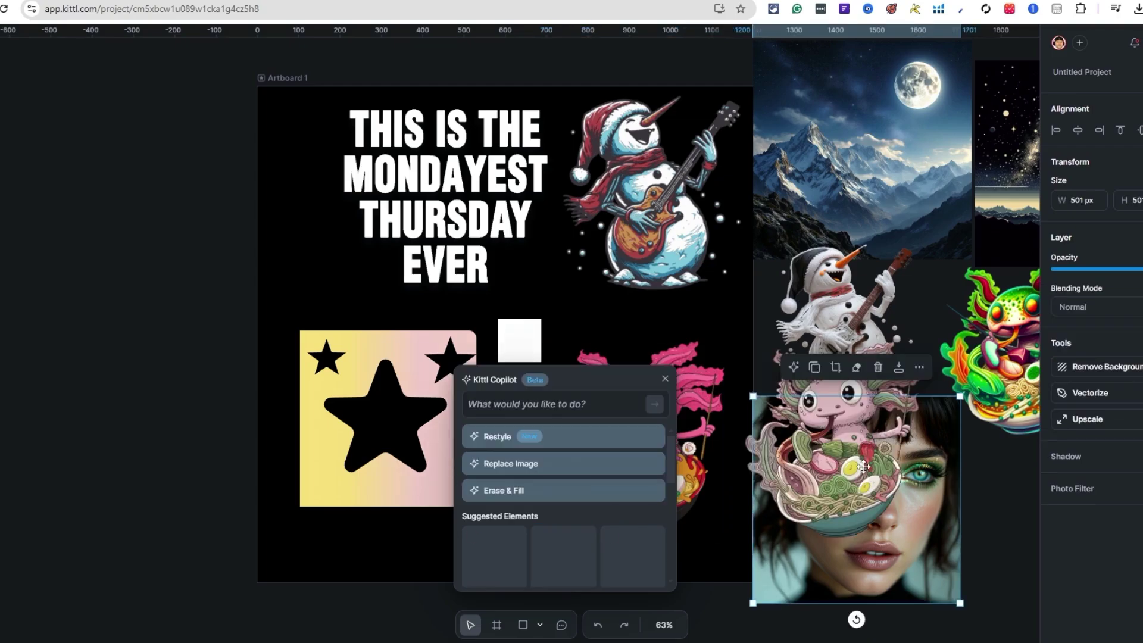
Move the restyled axolotl off the artboard beside the gradient star square and enlarge it to about 526 px wide
left_click_drag(863, 467, 169, 443)
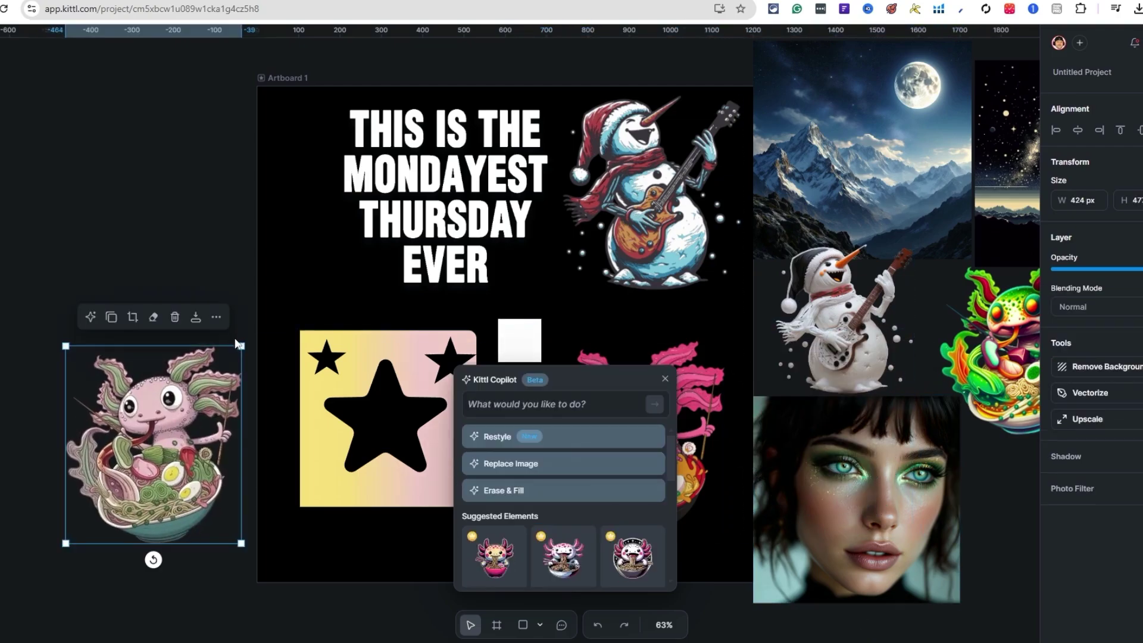
left_click_drag(241, 345, 268, 318)
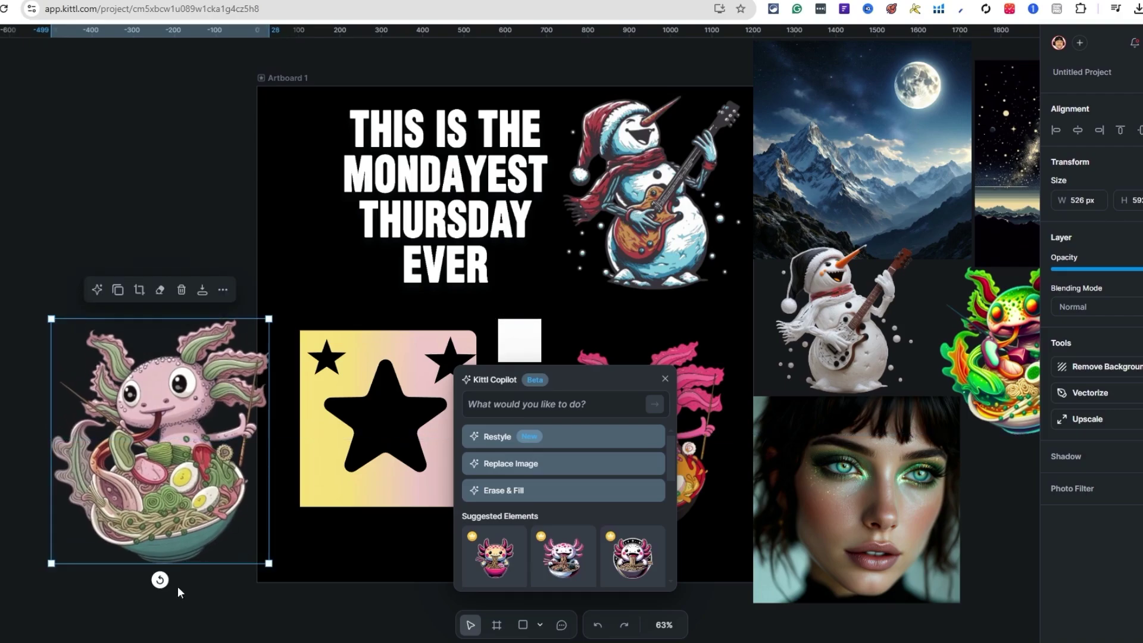
left_click_drag(219, 459, 214, 465)
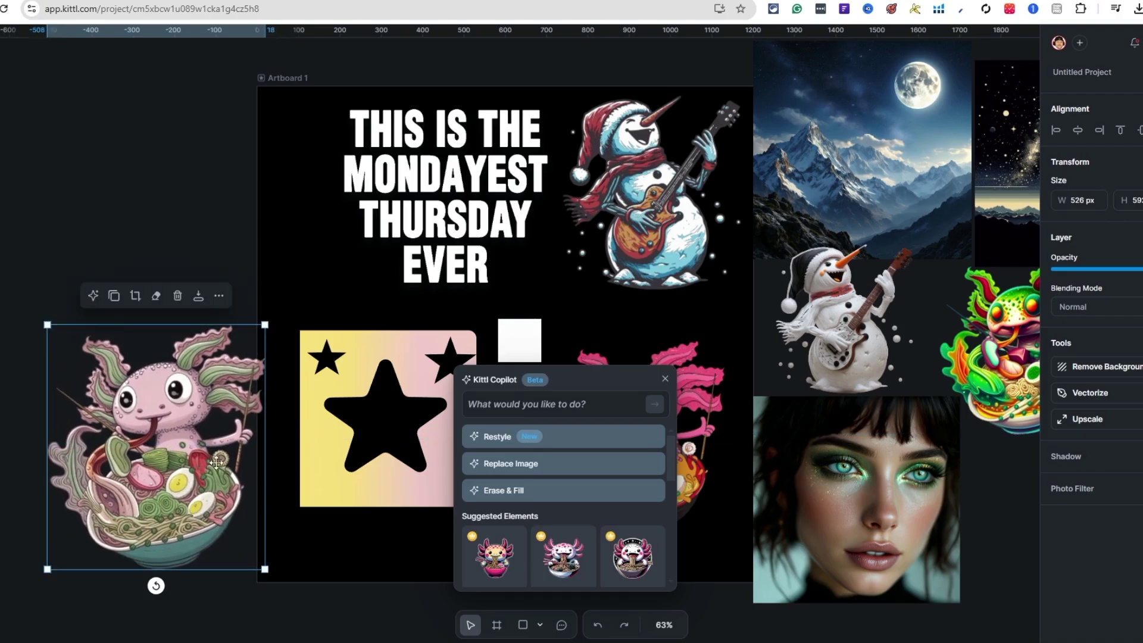
left_click(666, 380)
Move the green axolotl above the restyled one and enlarge the restyled axolotl to about 549 px wide
left_click_drag(1012, 357, 171, 273)
left_click(155, 427)
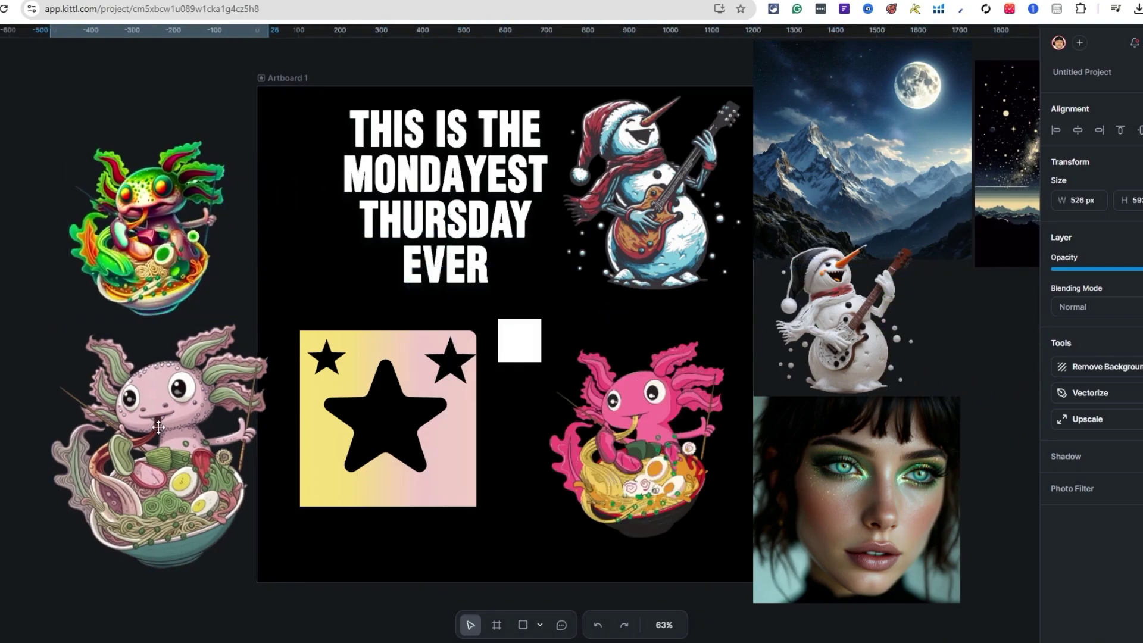
left_click_drag(262, 568, 271, 577)
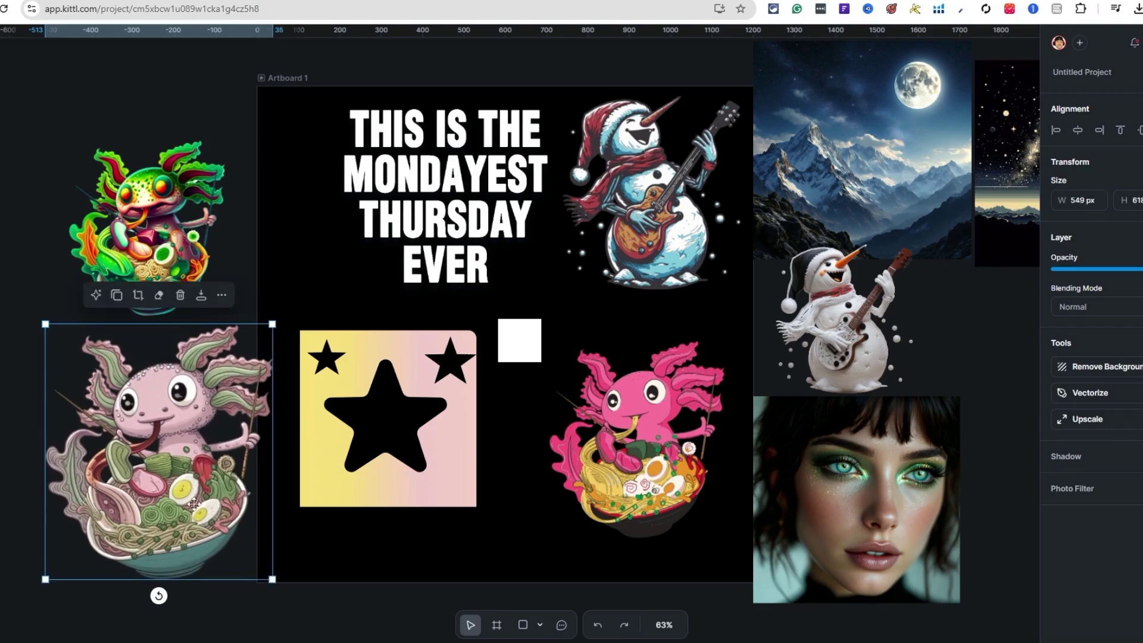
Browse the Kittl Copilot's suggested replacement elements for the pink axolotl
left_click(586, 358)
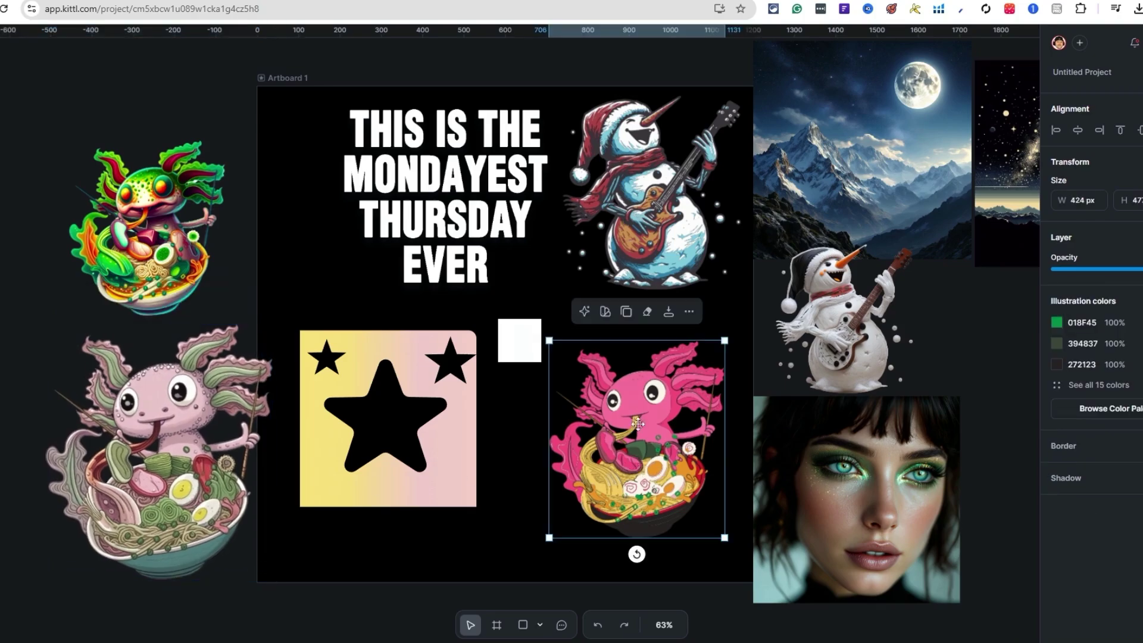
left_click(585, 312)
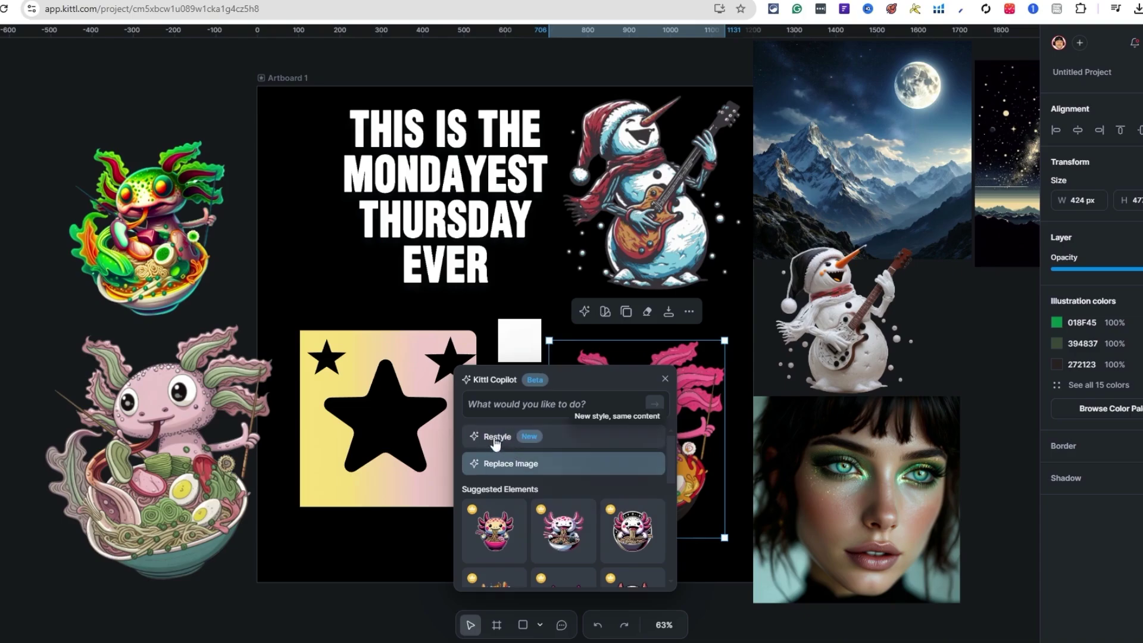
scroll(532, 508, "down", 2)
scroll(531, 507, "down", 1)
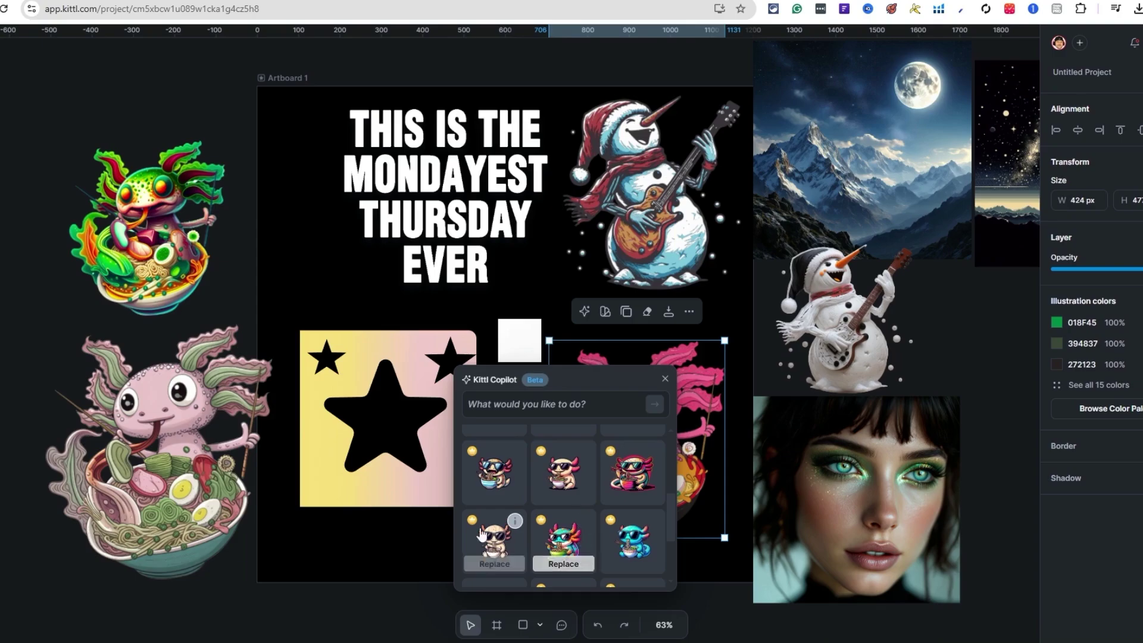
scroll(536, 524, "up", 3)
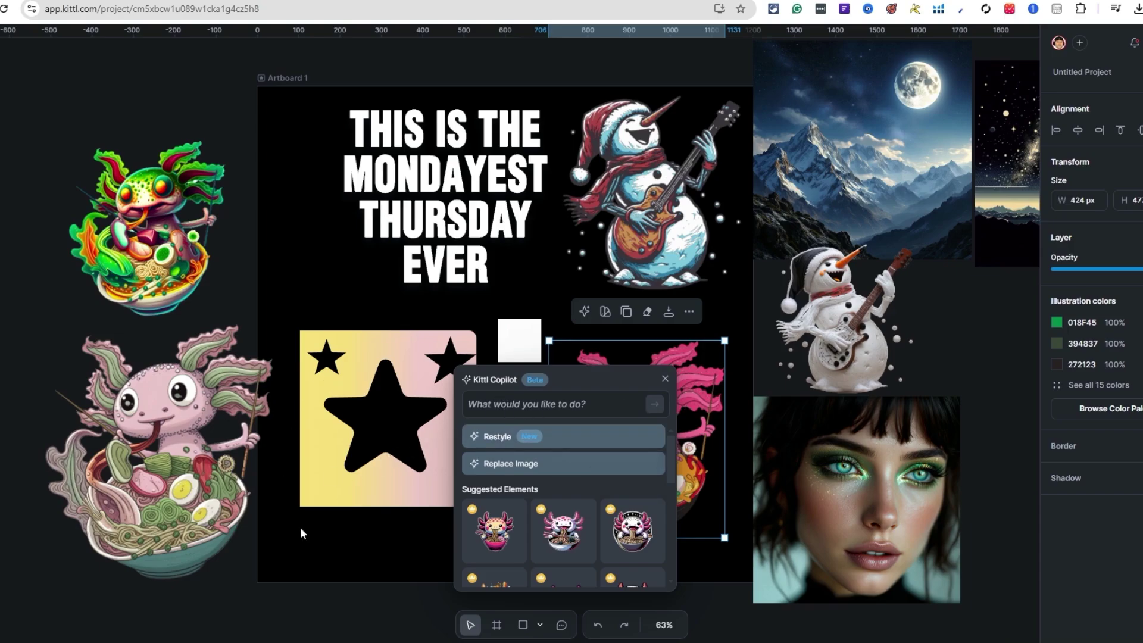
left_click(203, 577)
left_click(624, 479)
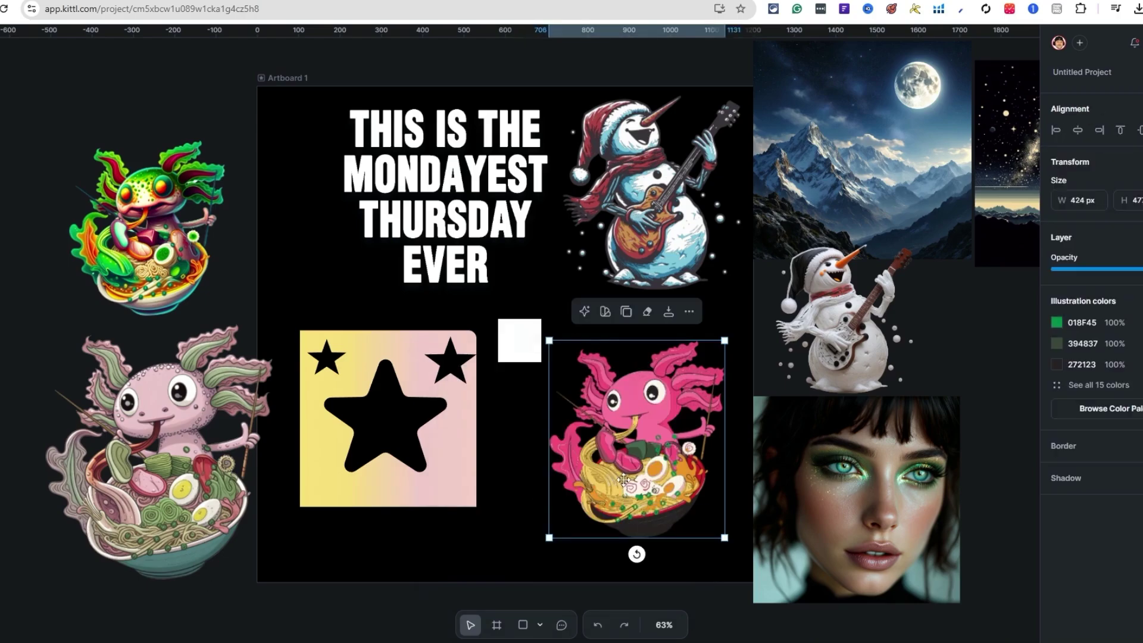
left_click(125, 488)
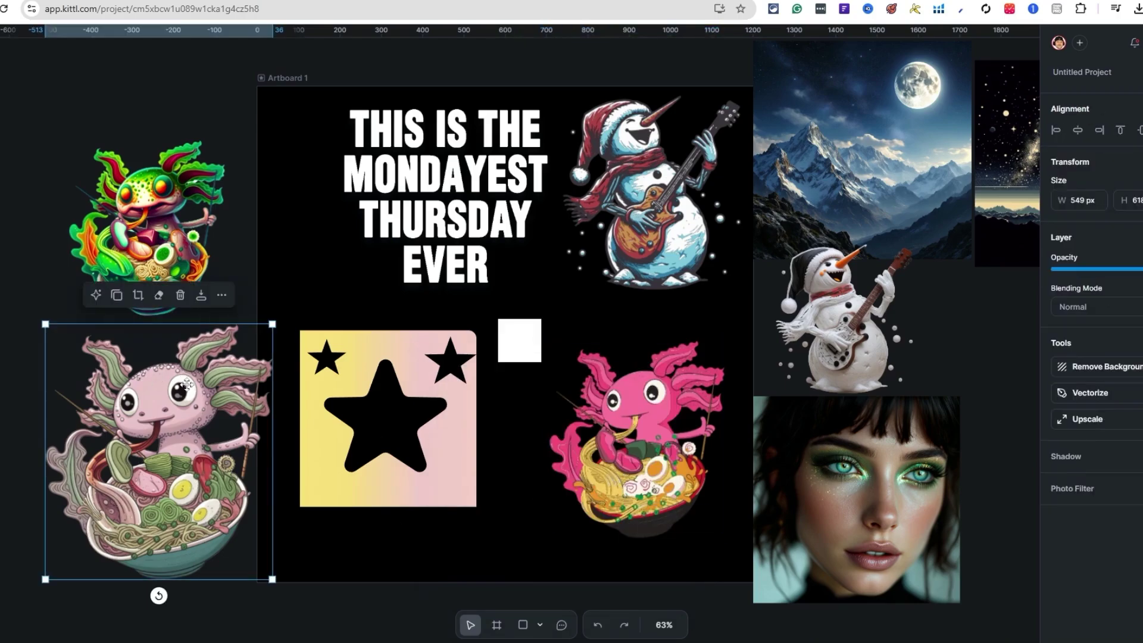
left_click(273, 596)
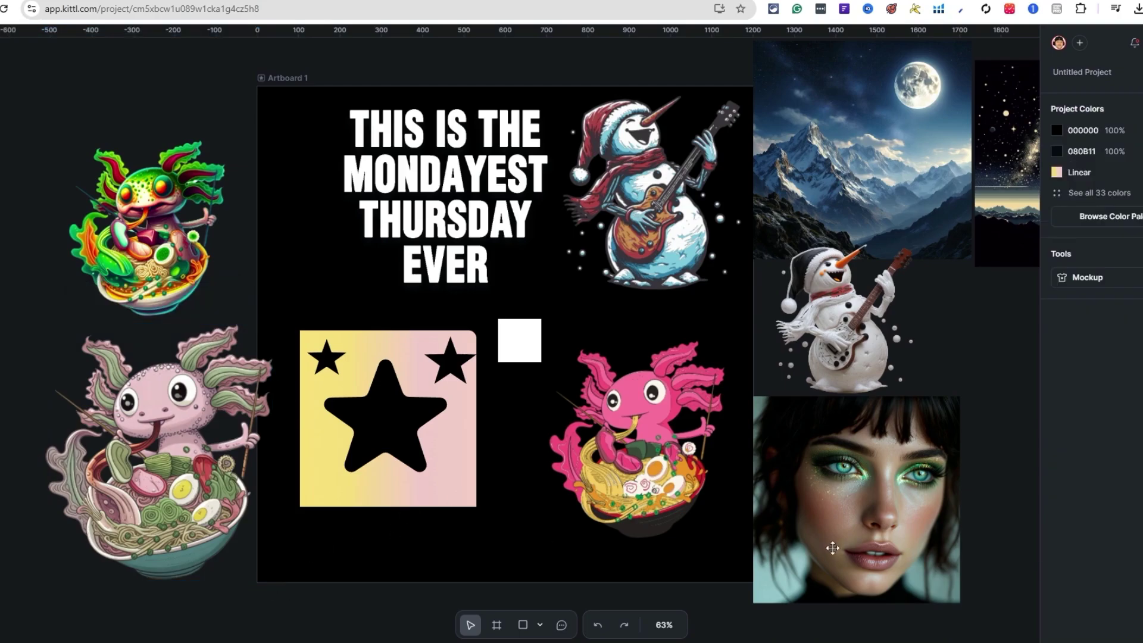